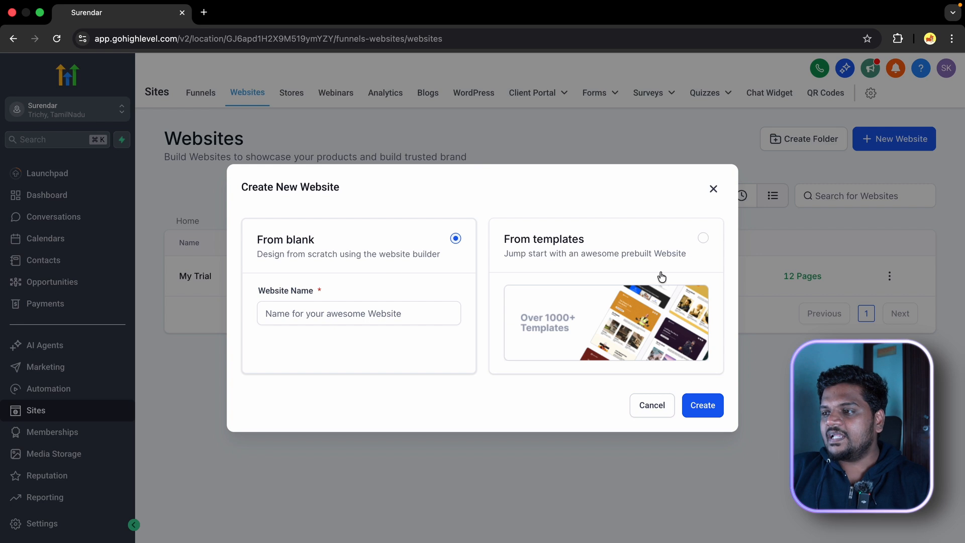
# Start a new website from templates and browse the designs in the template library
pyautogui.click(672, 247)
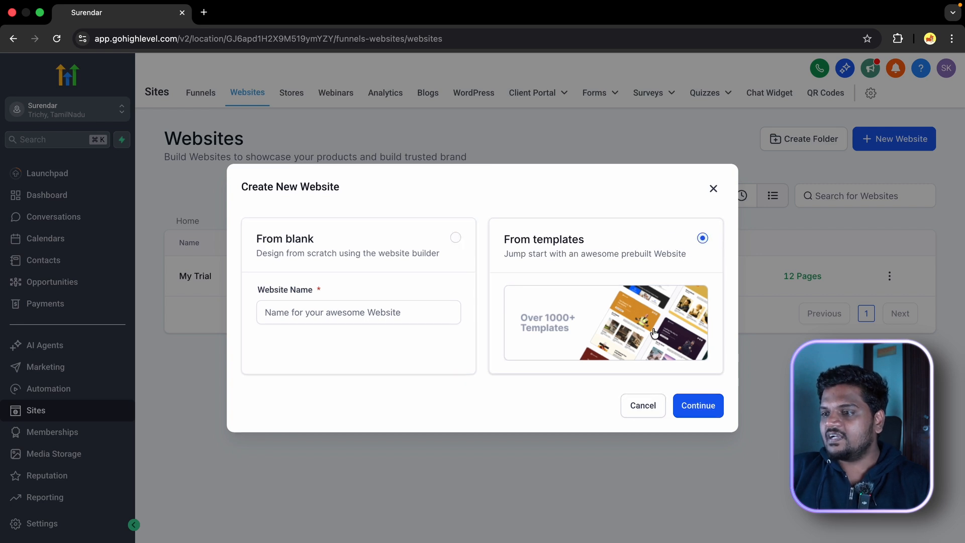
pyautogui.click(698, 405)
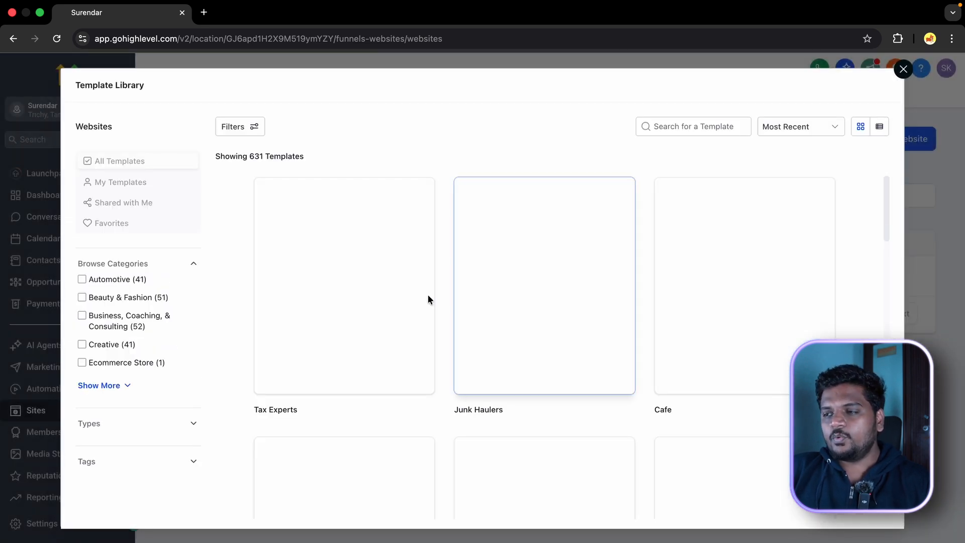
pyautogui.moveTo(379, 296)
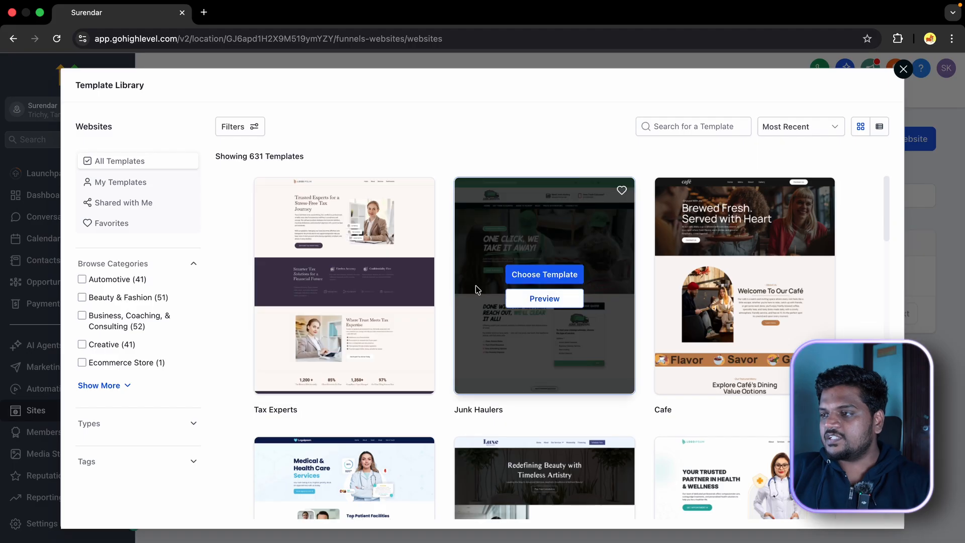
pyautogui.scroll(-5, 476, 285)
pyautogui.scroll(-6, 476, 285)
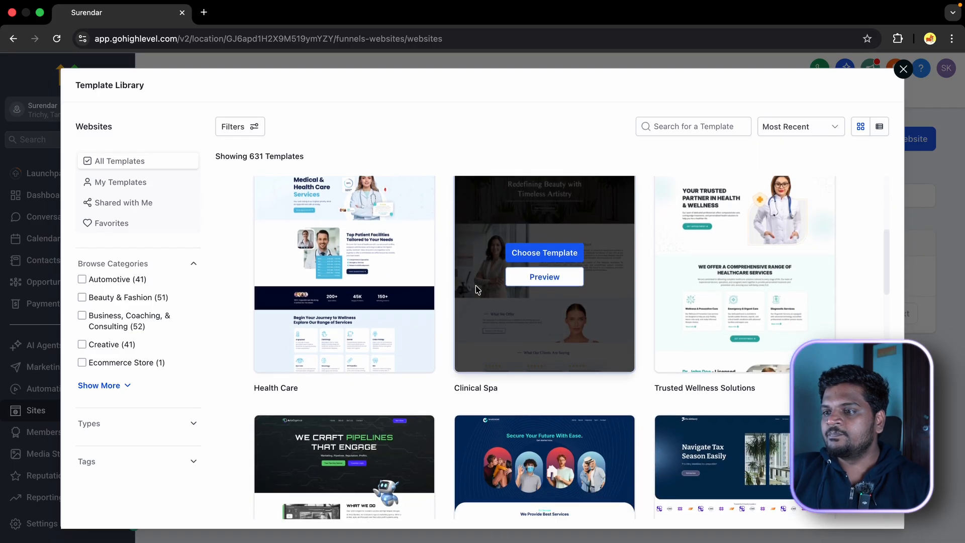
pyautogui.scroll(-9, 459, 301)
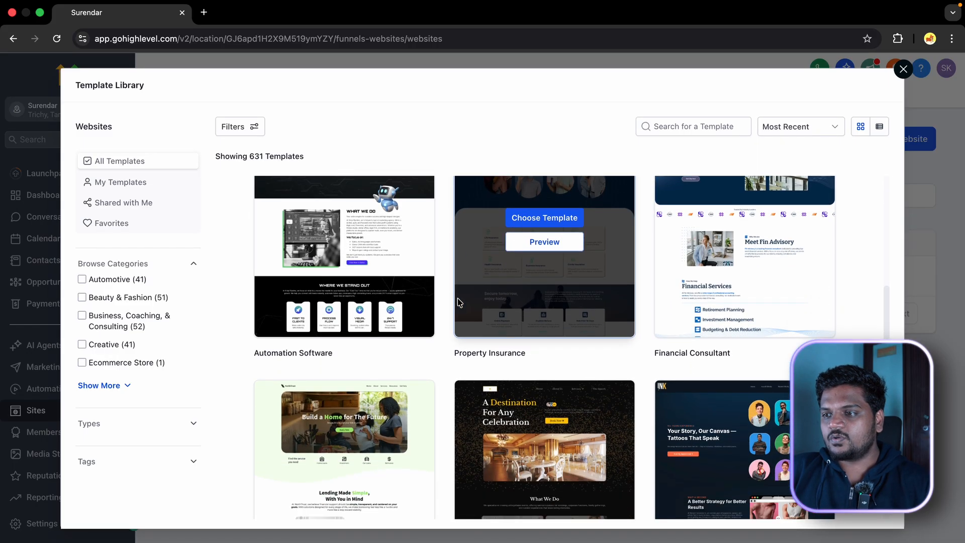
pyautogui.scroll(-8, 457, 300)
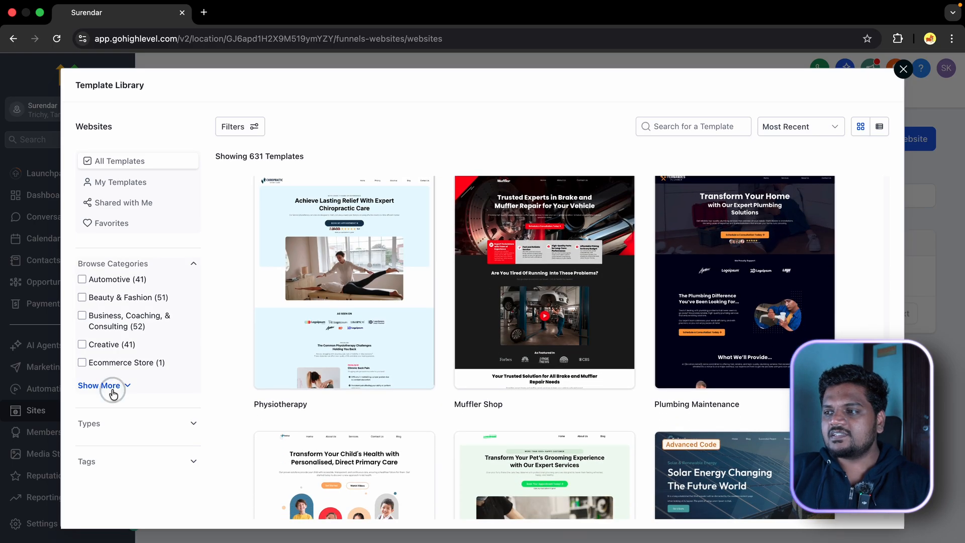
# Expand the template category list, search the library for "const" and choose the Construction template
pyautogui.click(108, 386)
pyautogui.scroll(-4, 150, 322)
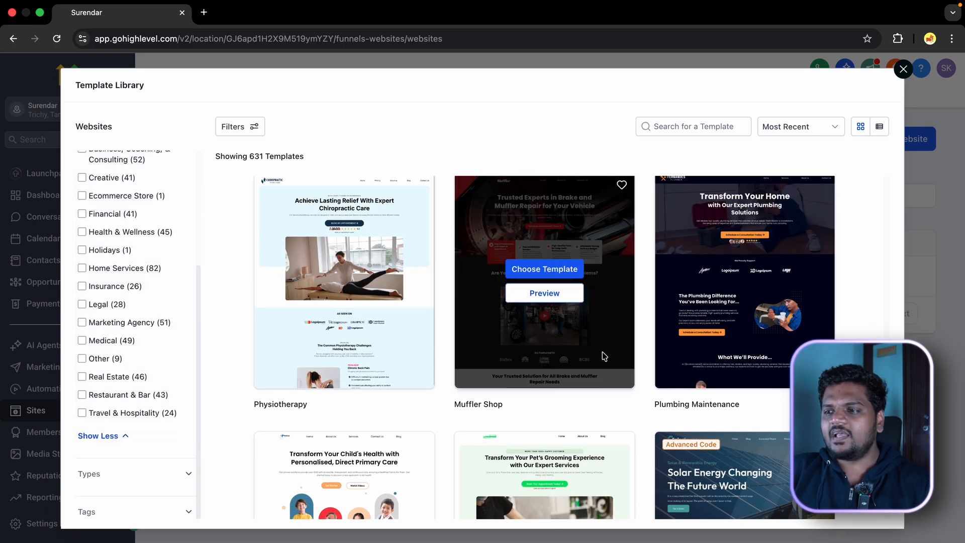
pyautogui.write('const')
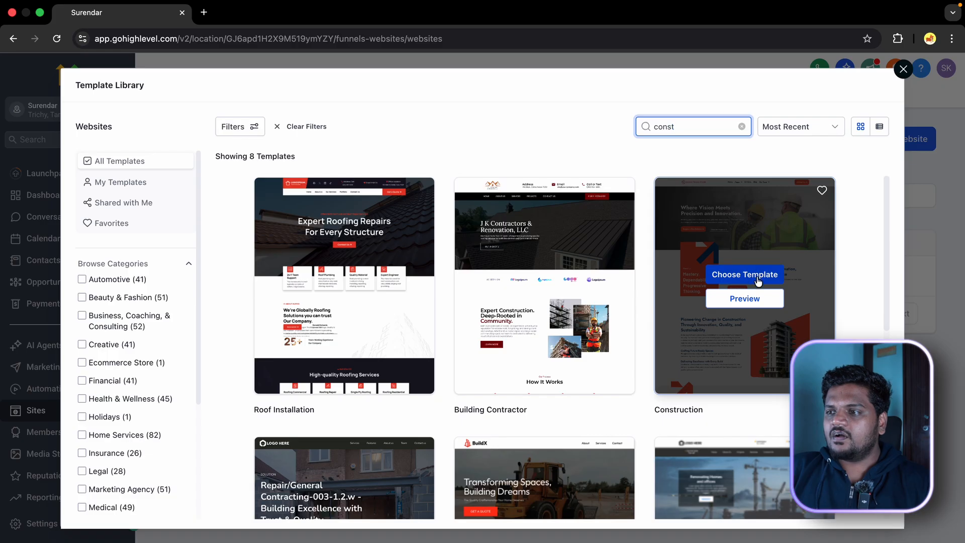
pyautogui.click(761, 275)
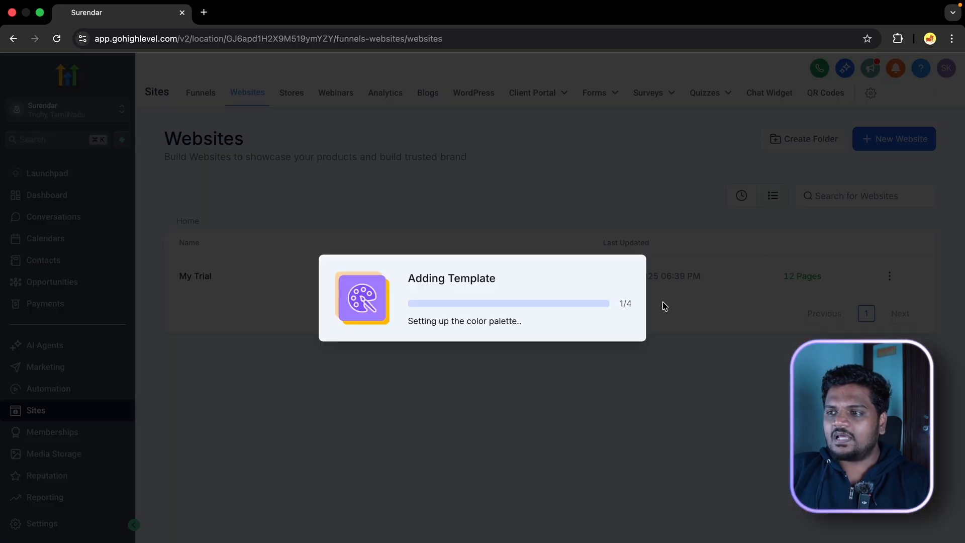
# Look over the Home page, open the hero section's settings and review its element name and Sticky options
pyautogui.scroll(-2, 267, 233)
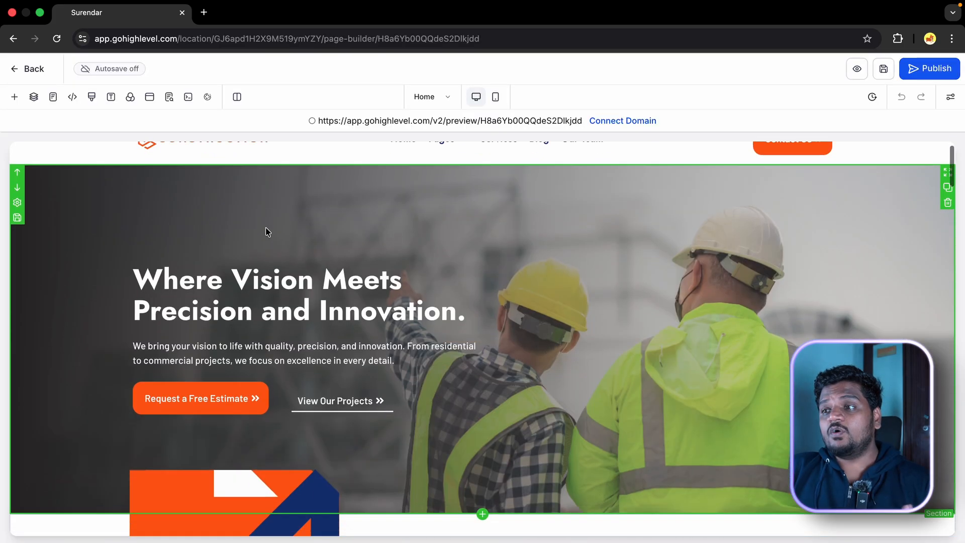
pyautogui.scroll(2, 267, 233)
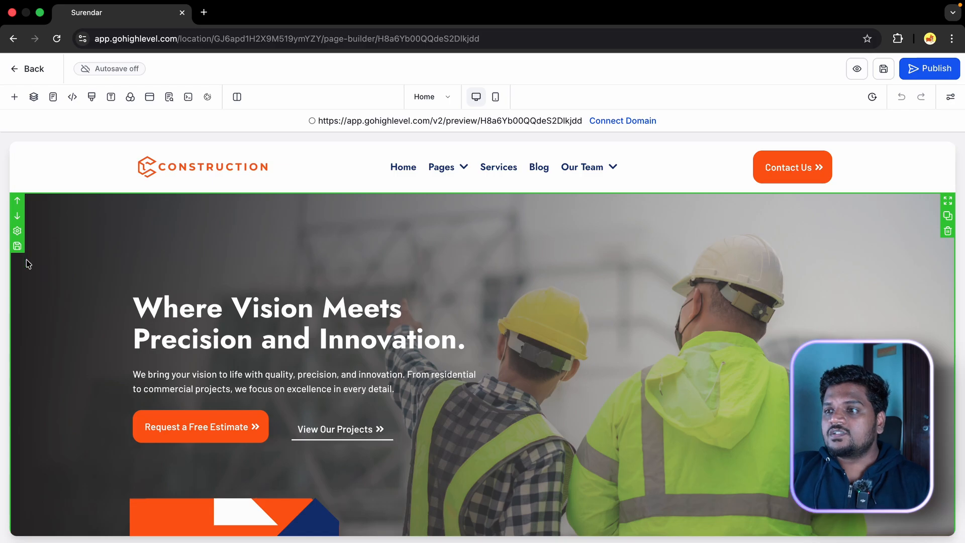
pyautogui.scroll(-8, 456, 186)
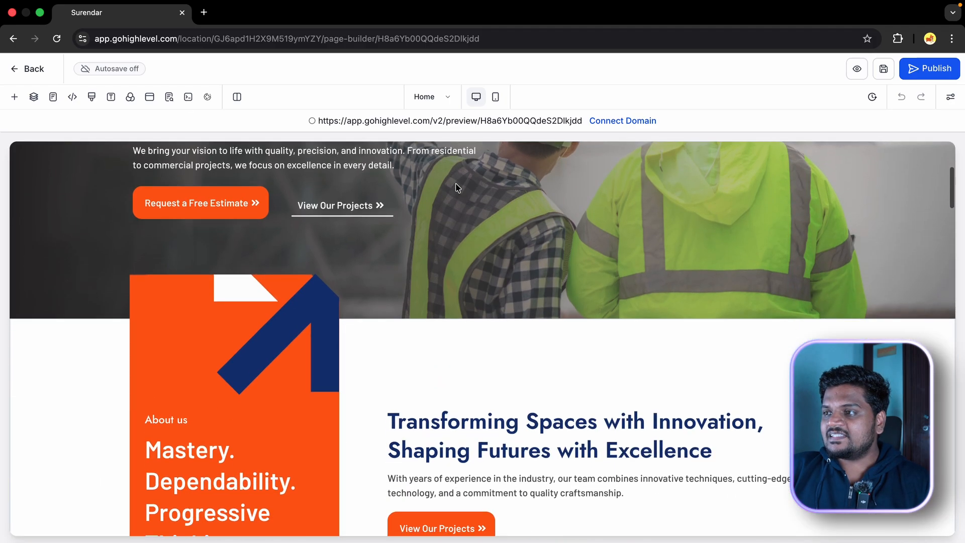
pyautogui.scroll(8, 456, 187)
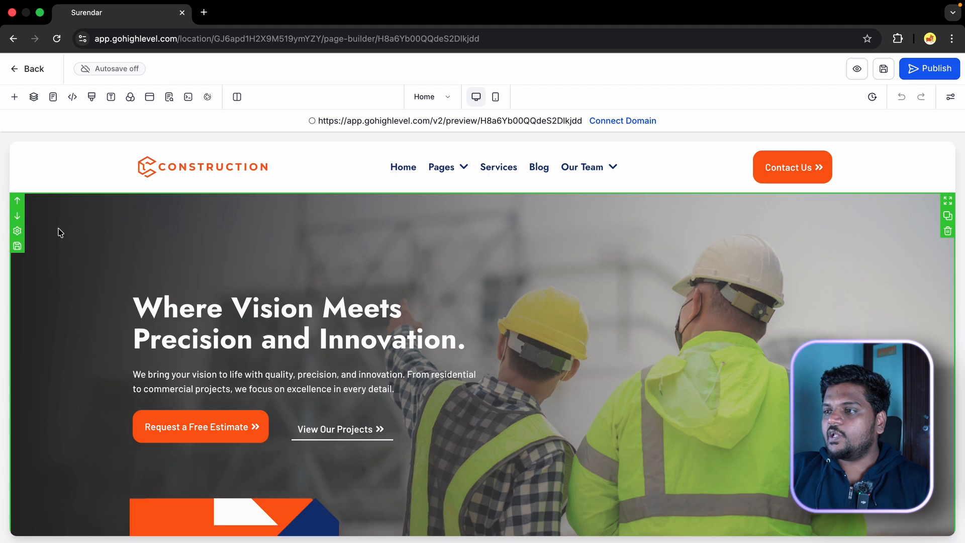
pyautogui.click(270, 241)
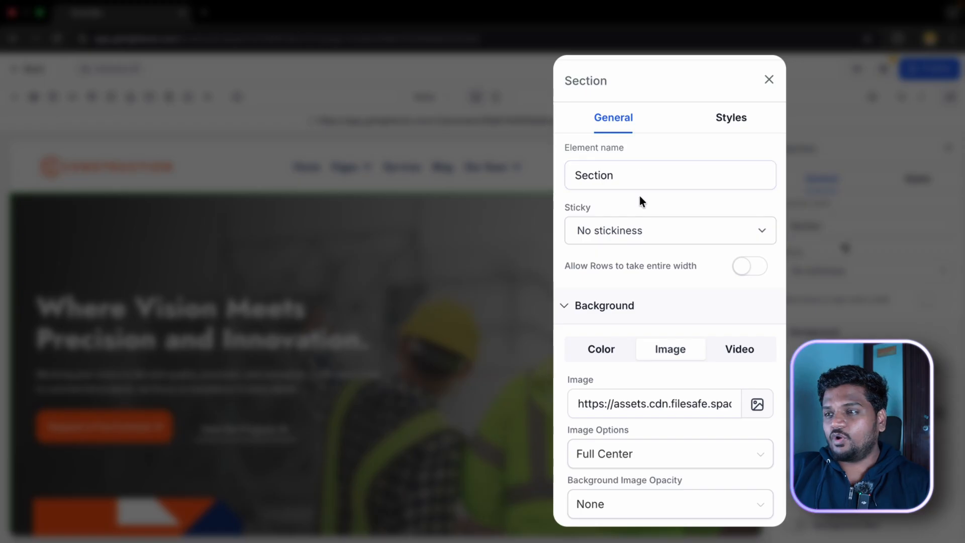
pyautogui.click(587, 176)
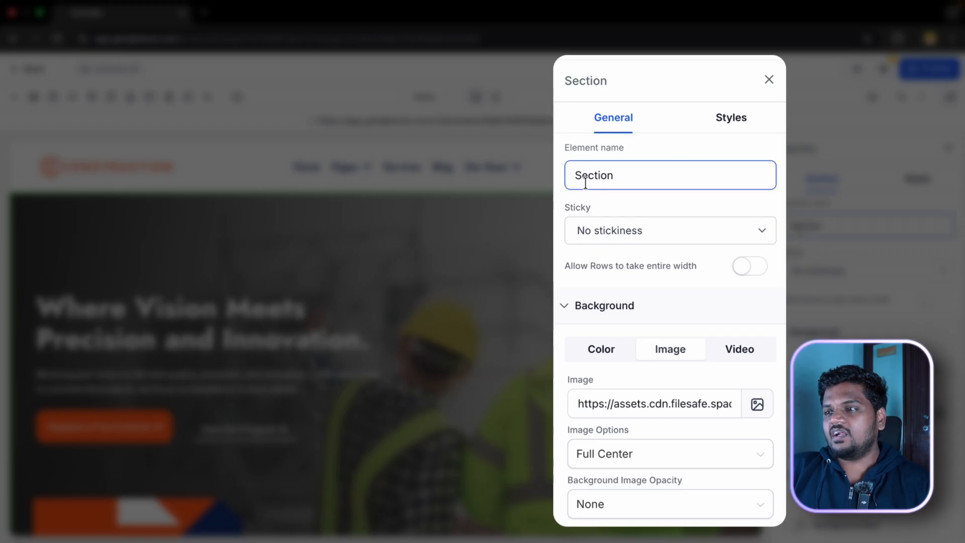
pyautogui.click(633, 175)
pyautogui.click(688, 232)
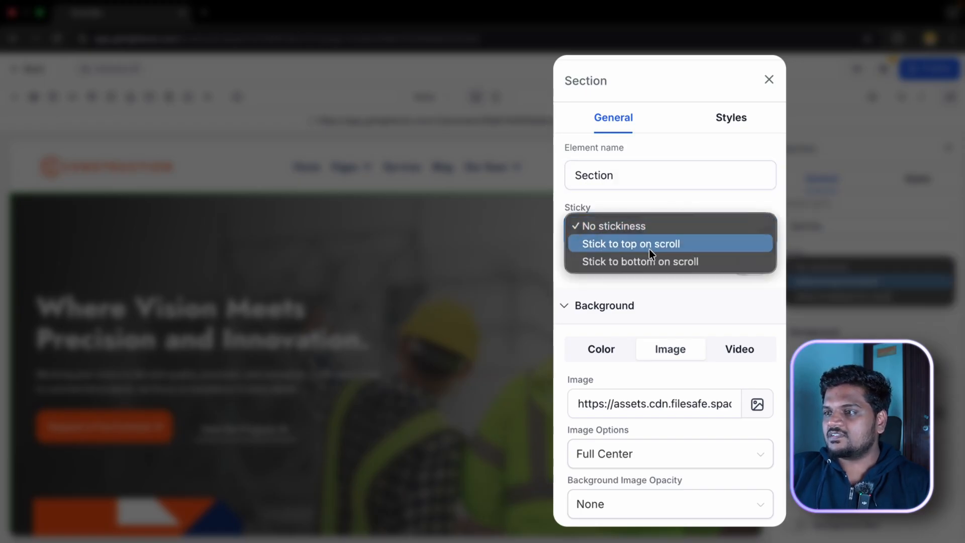
pyautogui.click(662, 273)
# Replace the hero section's background image with pexels-pixabay-259915.jpg from media storage
pyautogui.scroll(-2, 658, 262)
pyautogui.scroll(-1, 655, 258)
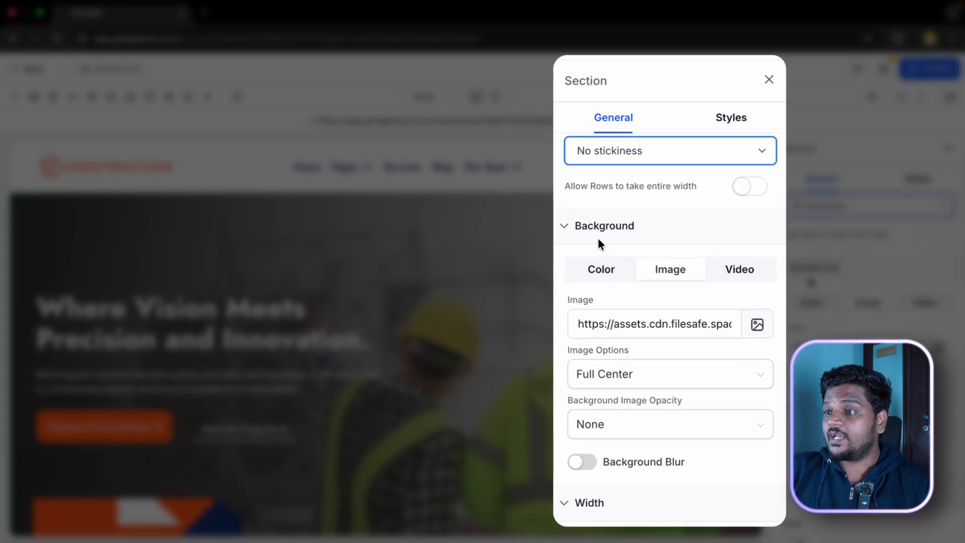
pyautogui.scroll(-2, 628, 242)
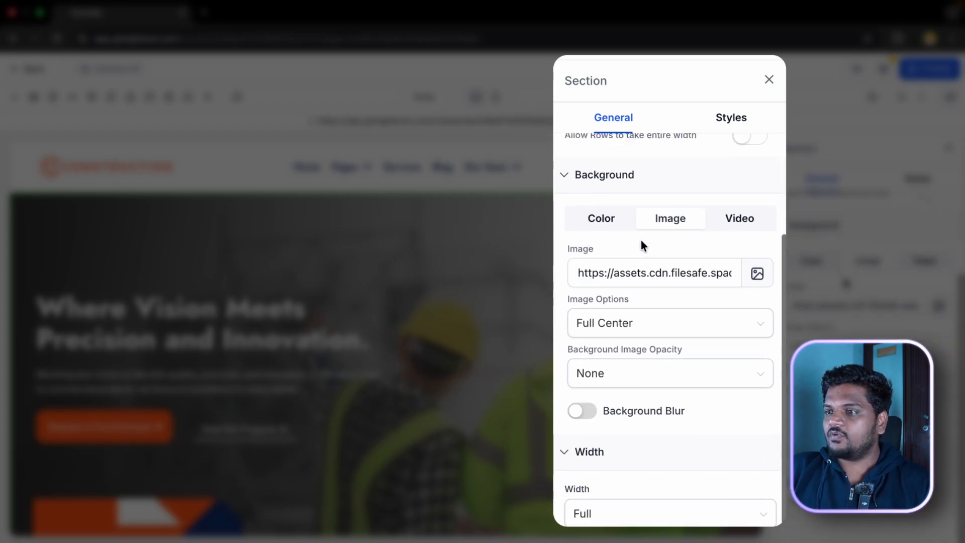
pyautogui.click(601, 219)
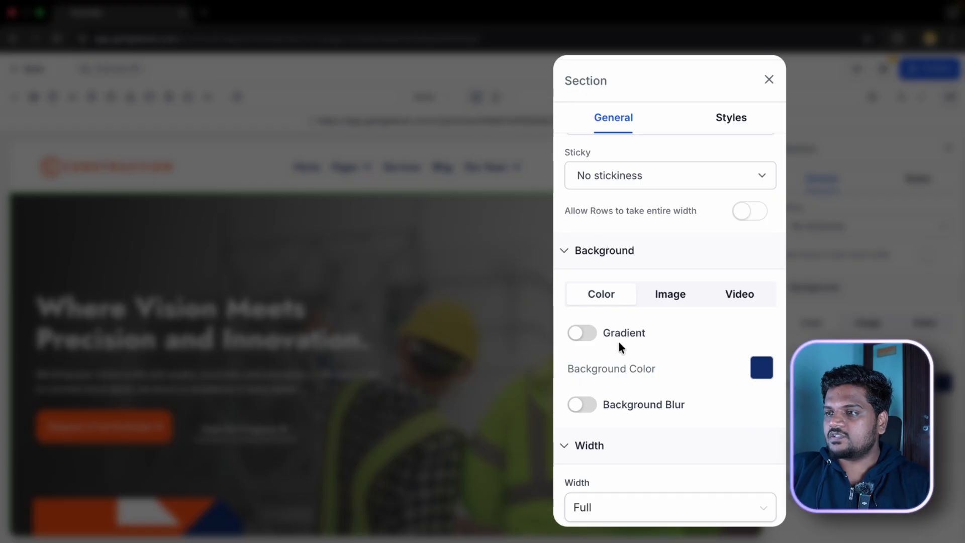
pyautogui.click(672, 296)
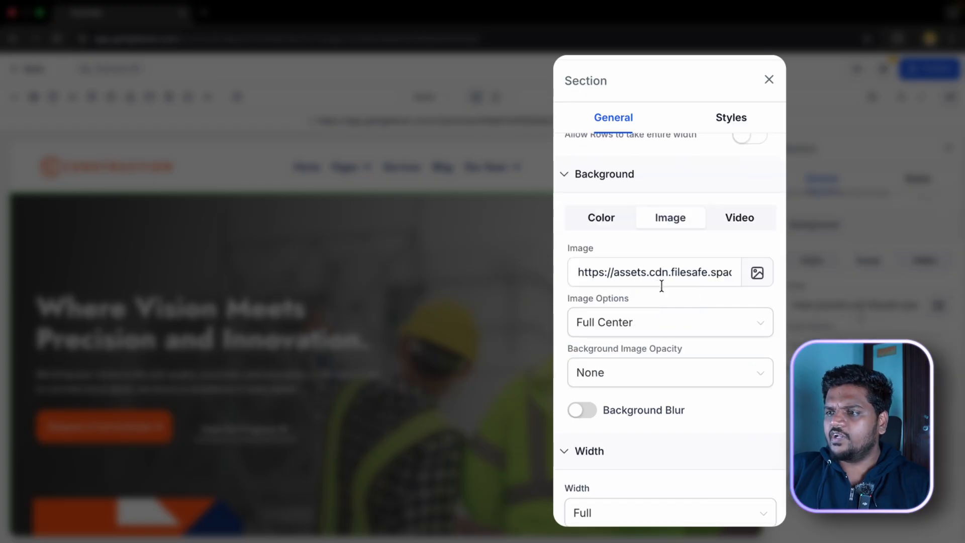
pyautogui.click(758, 274)
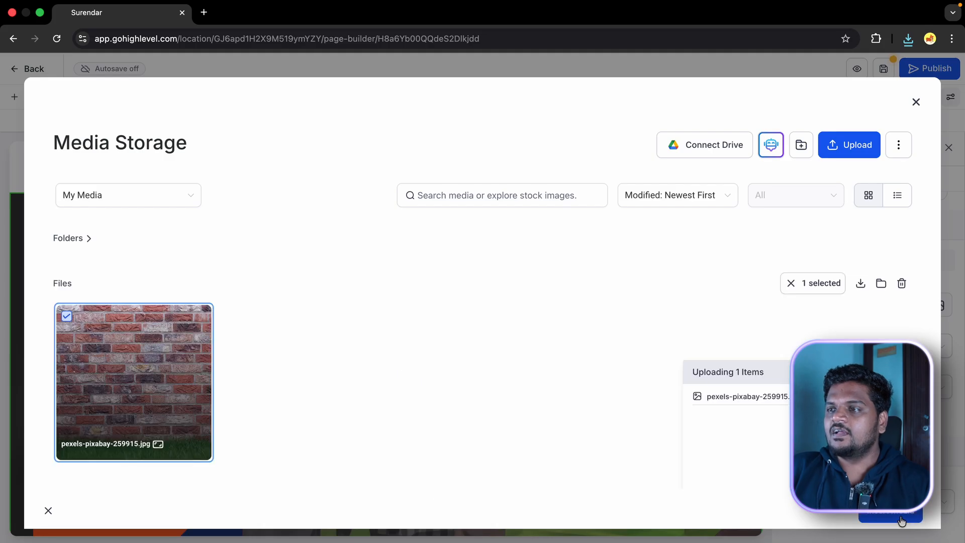
pyautogui.click(902, 520)
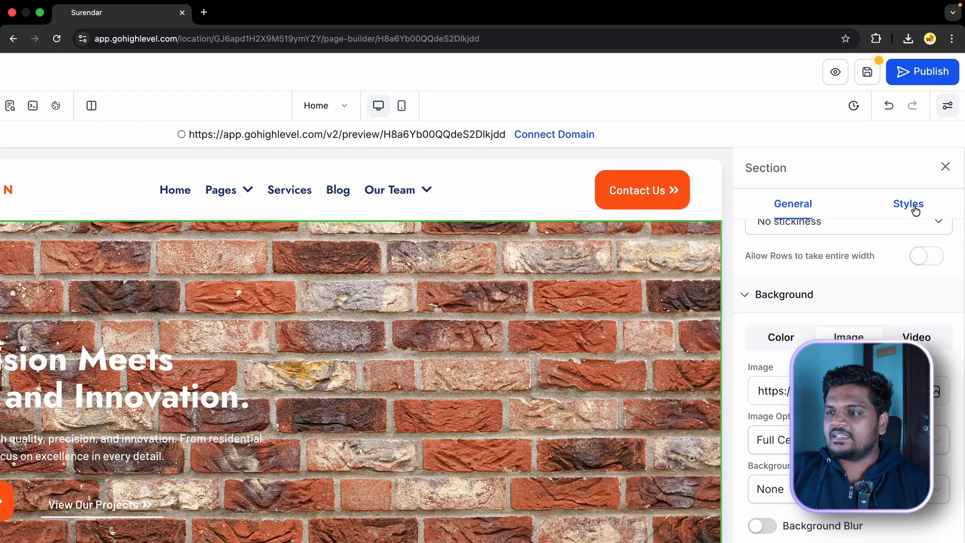
# Review the hero section's border, shadow, margin and padding, and visibility styles
pyautogui.click(915, 207)
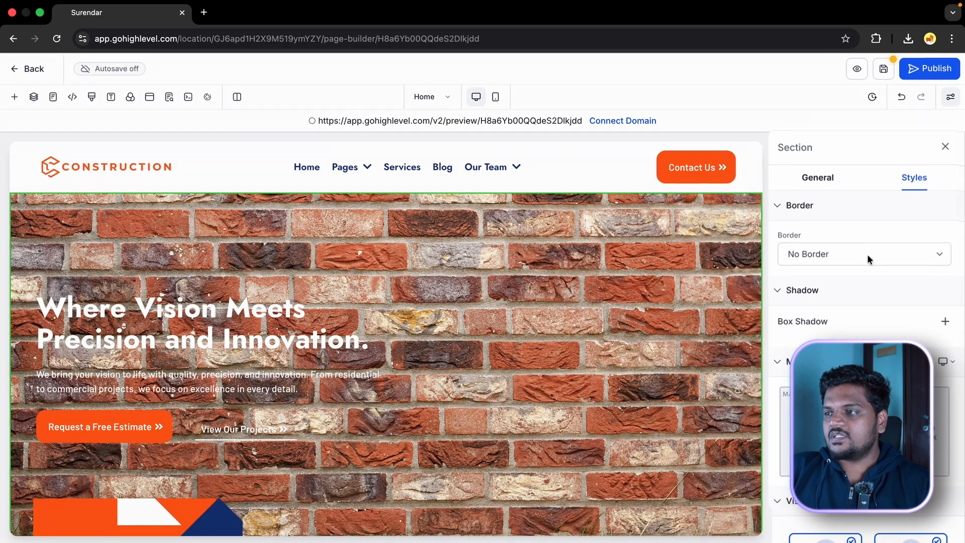
pyautogui.click(868, 257)
pyautogui.click(812, 317)
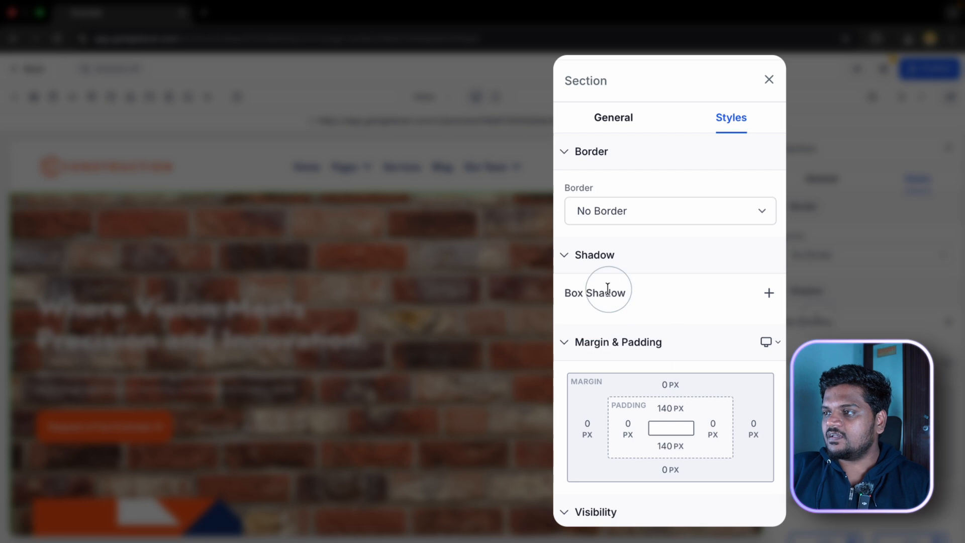
pyautogui.scroll(-4, 703, 322)
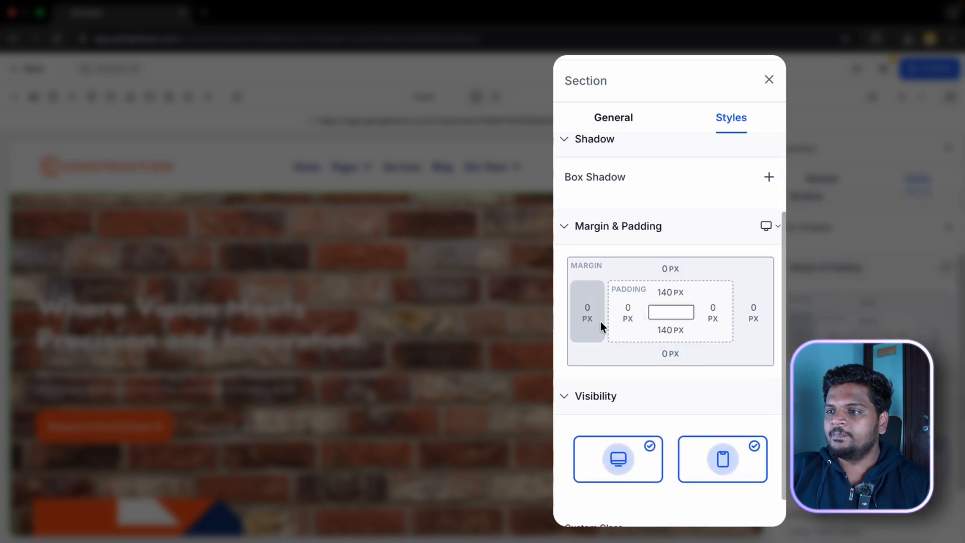
pyautogui.scroll(-3, 635, 339)
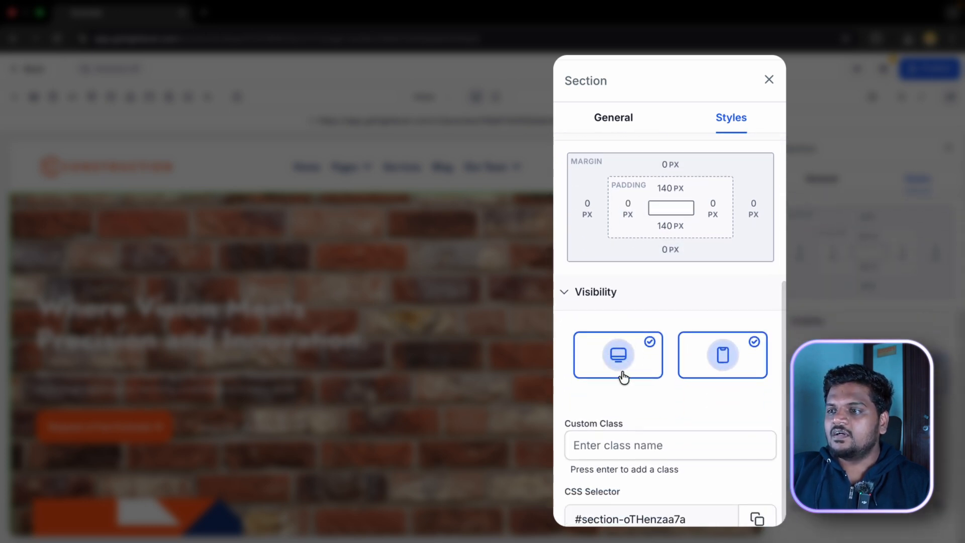
# Switch the hero section's mobile and desktop visibility off and back on, one device at a time
pyautogui.click(745, 360)
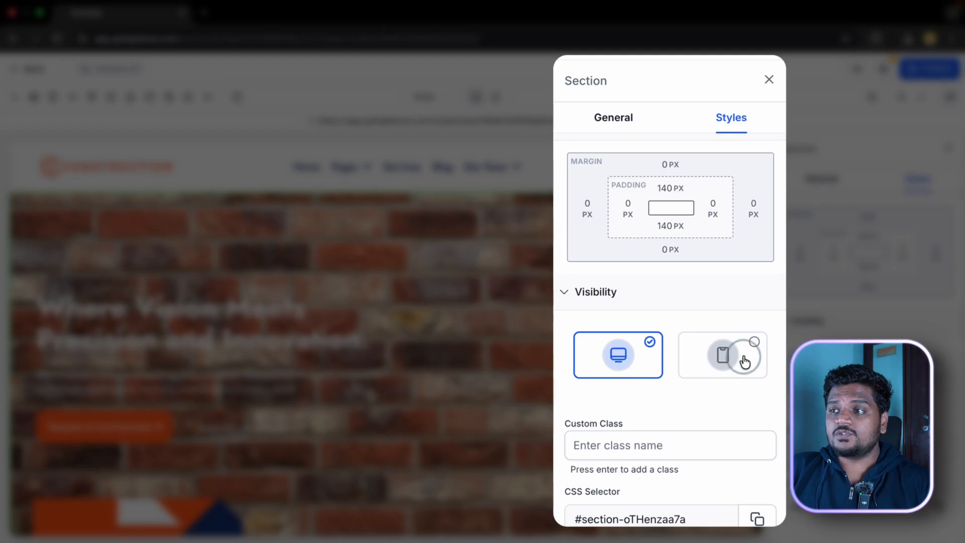
pyautogui.click(729, 361)
pyautogui.click(628, 364)
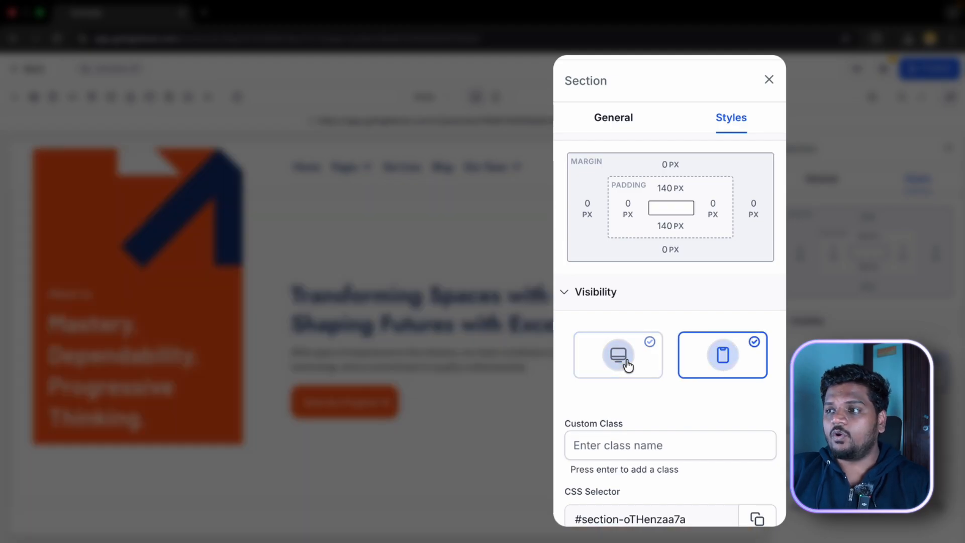
pyautogui.click(625, 365)
pyautogui.click(750, 364)
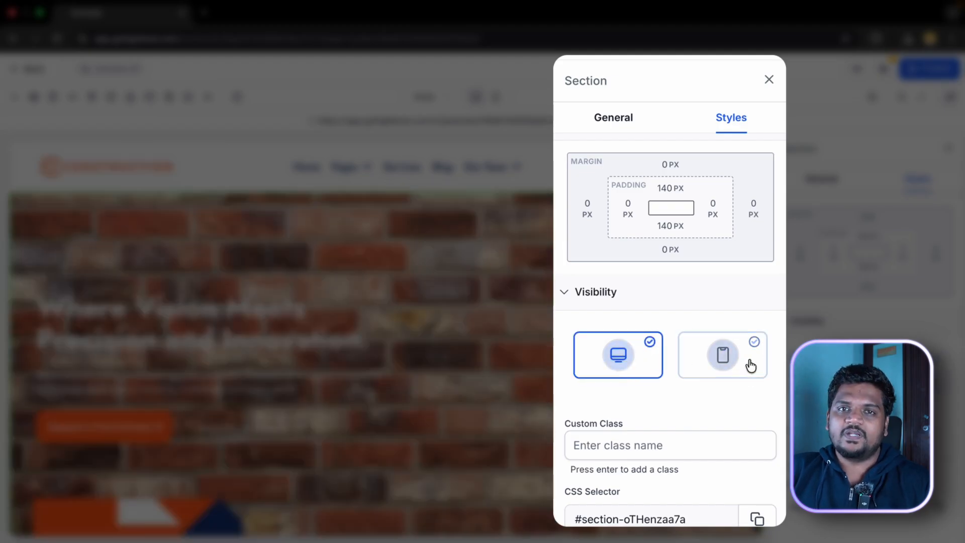
pyautogui.click(749, 364)
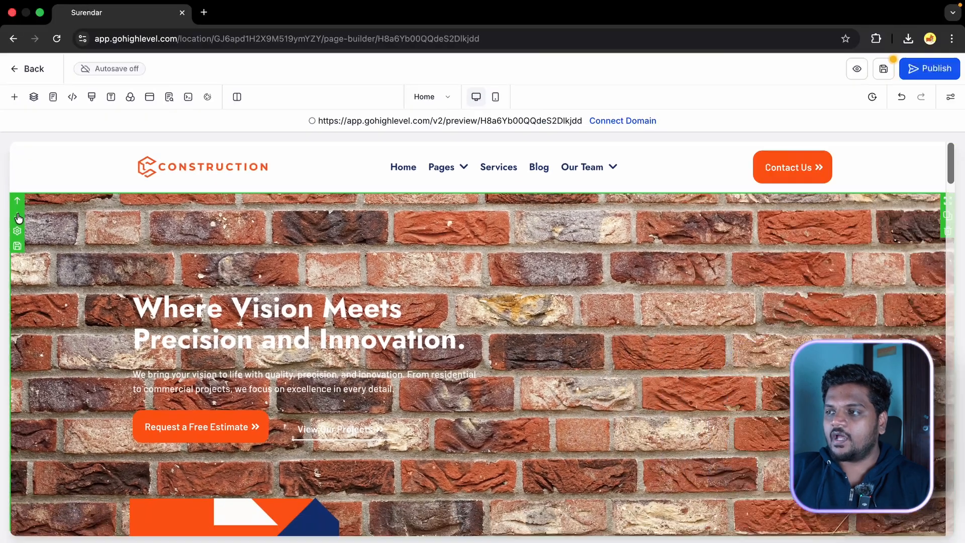
# Move the hero section down the page and undo the moves
pyautogui.click(19, 217)
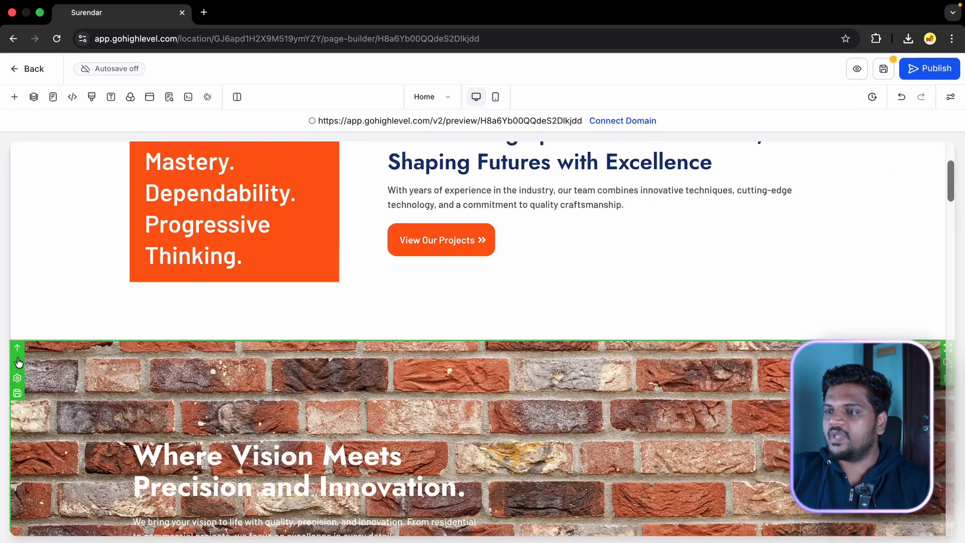
pyautogui.click(17, 360)
pyautogui.hotkey('ctrl', 'z')
pyautogui.hotkey('ctrl', 'z')
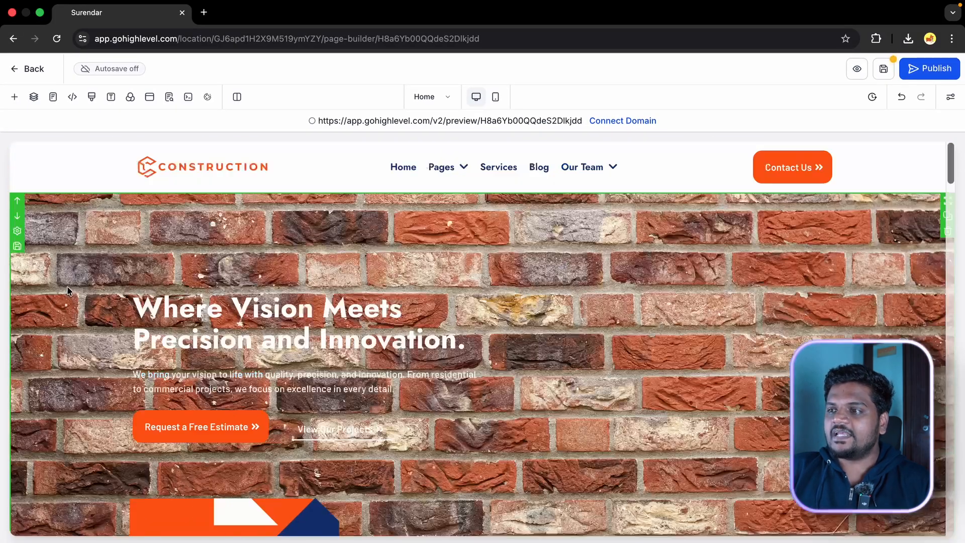
# Try saving the hero section as "my design", choosing the Section Templates option and the Global Sections option in turn, and cancel
pyautogui.click(17, 231)
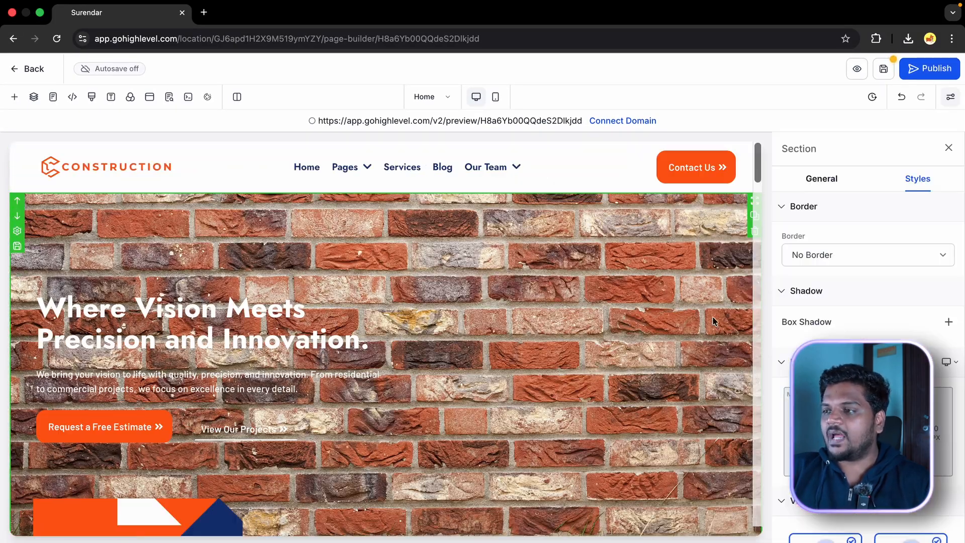
pyautogui.click(17, 247)
pyautogui.click(320, 306)
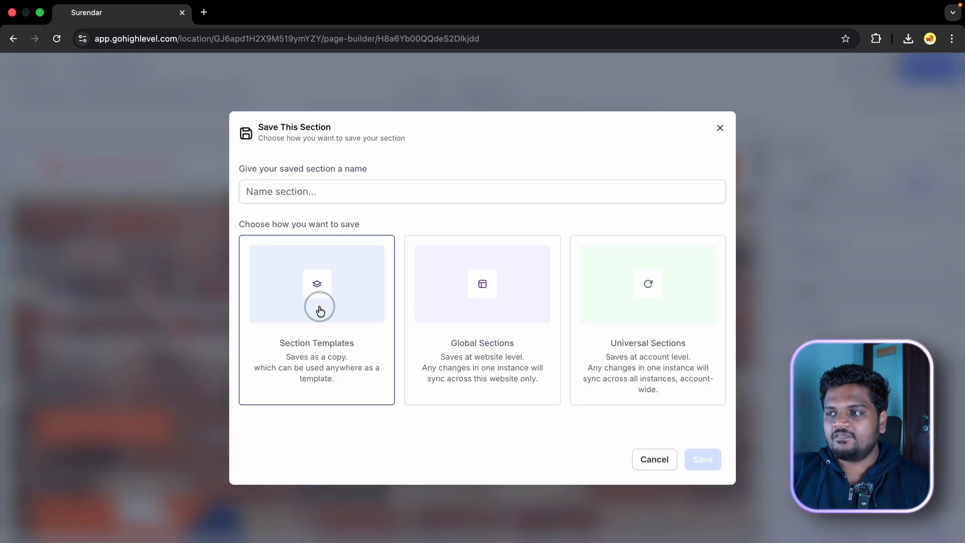
pyautogui.click(333, 197)
pyautogui.write('my design')
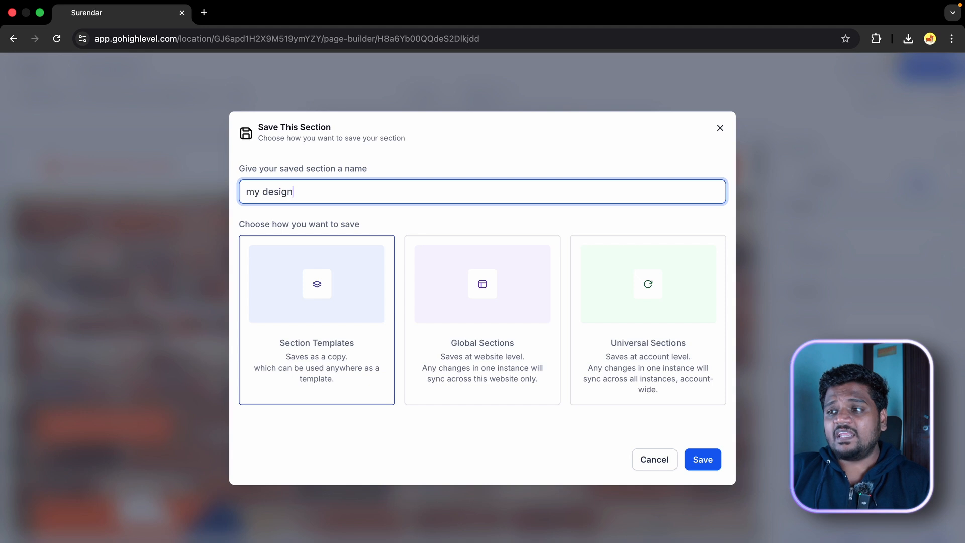
pyautogui.click(478, 276)
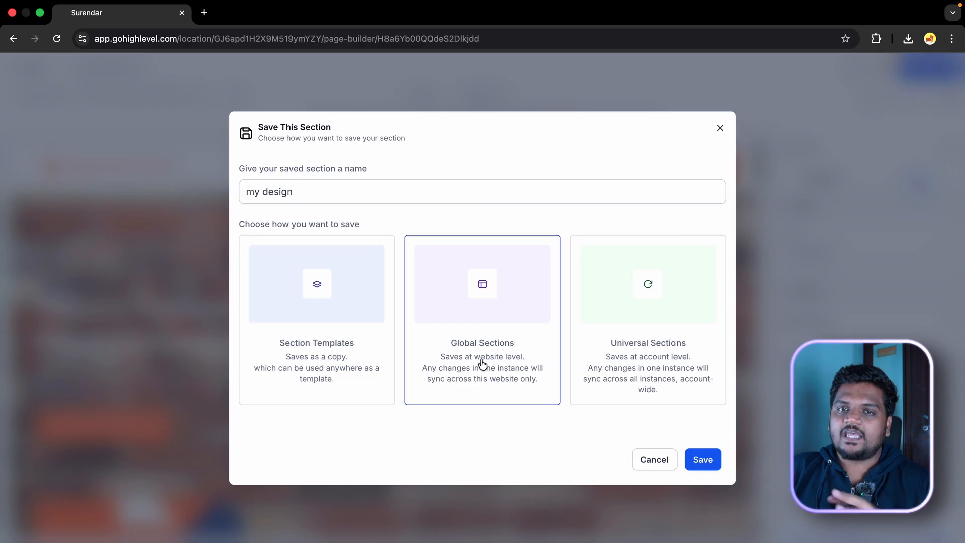
pyautogui.click(662, 466)
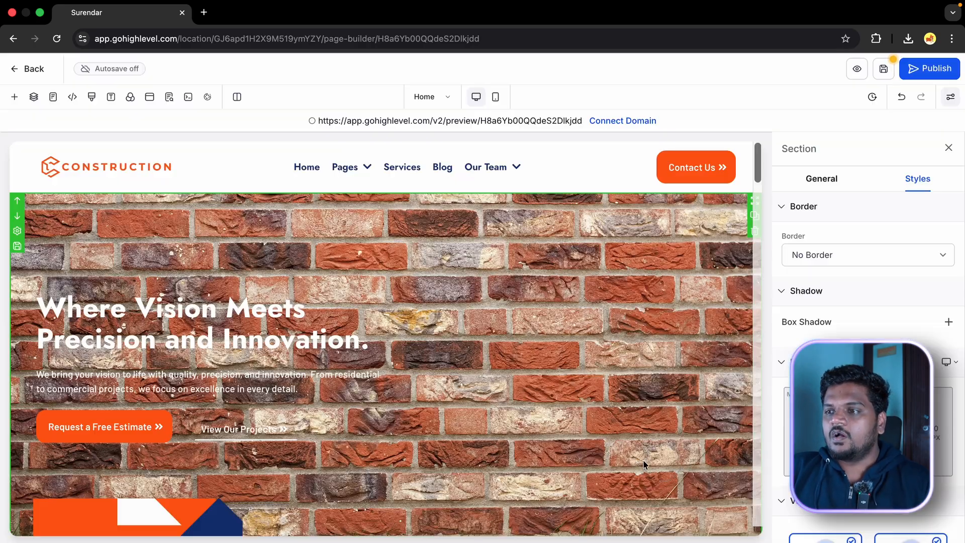
# Move the hero section below the About us section
pyautogui.hscroll(1, 683, 220)
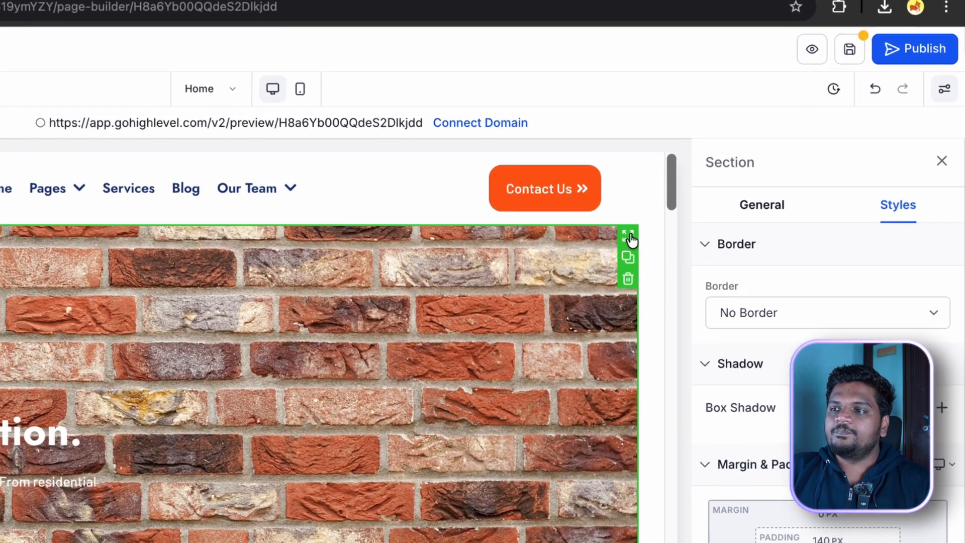
pyautogui.moveTo(631, 240); pyautogui.dragTo(565, 489)
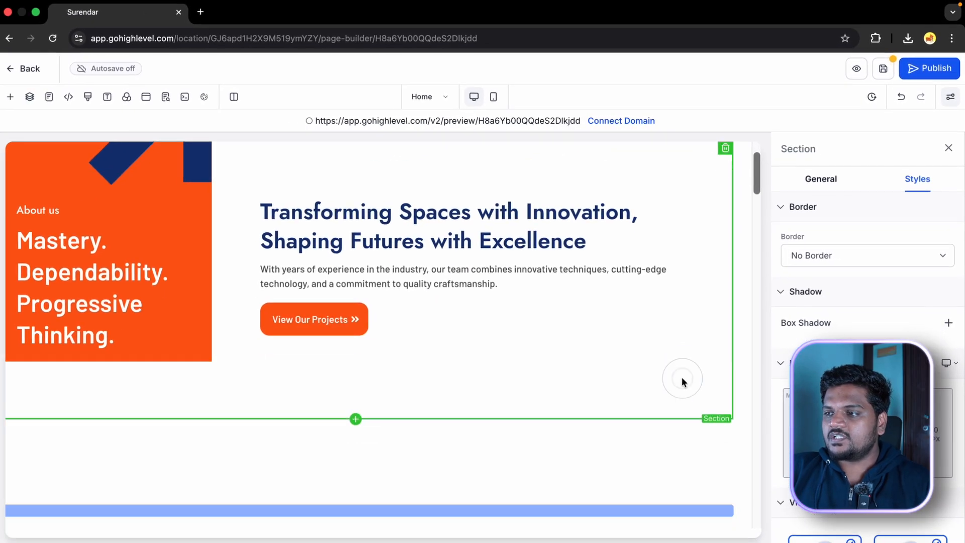
pyautogui.scroll(-3, 686, 358)
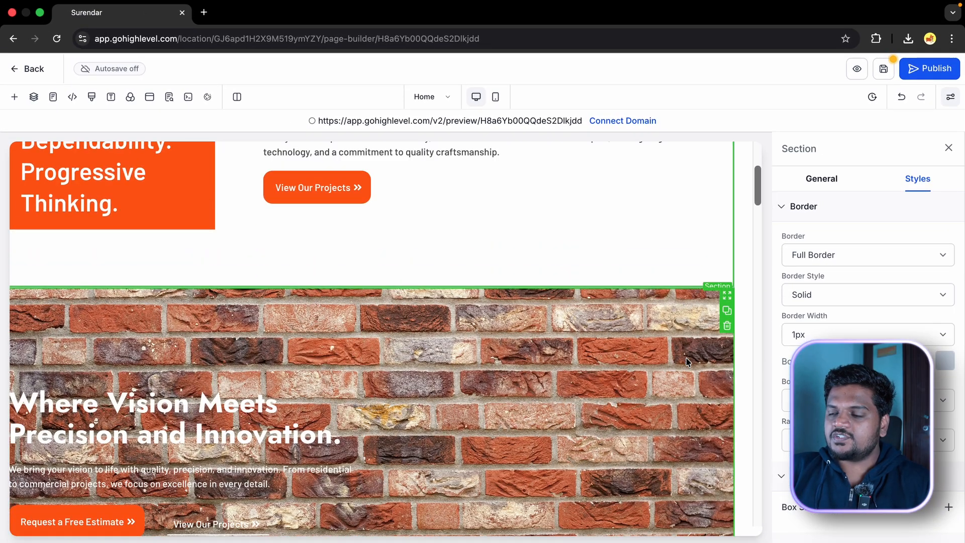
# Duplicate the hero section and delete the copy
pyautogui.click(727, 309)
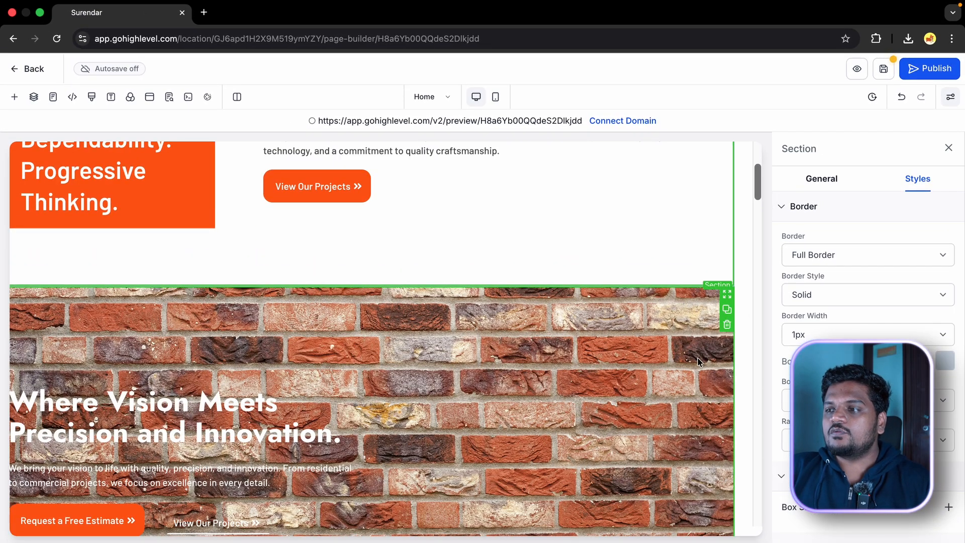
pyautogui.scroll(-5, 698, 357)
pyautogui.scroll(1, 697, 357)
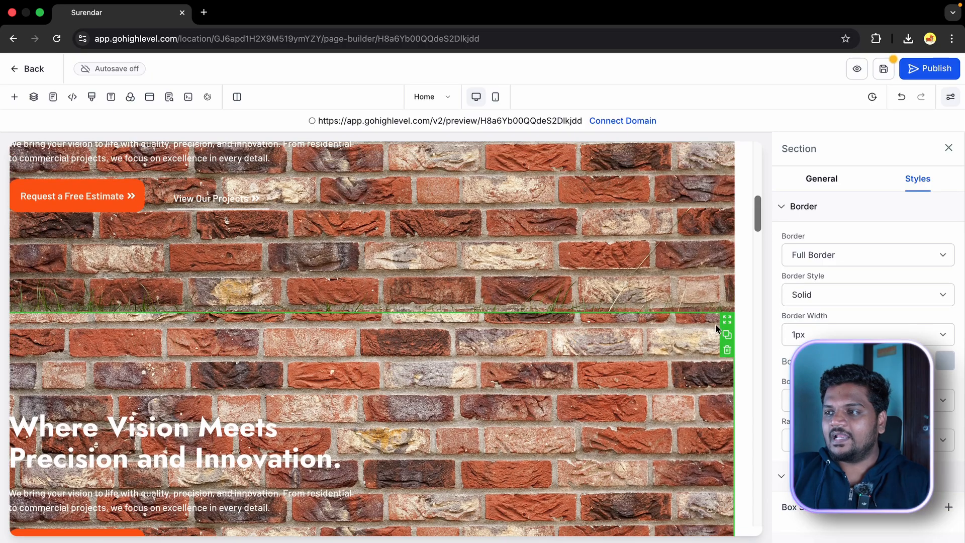
pyautogui.click(727, 351)
# Add a new section with a 2 Column row directly below the hero section
pyautogui.scroll(1, 690, 347)
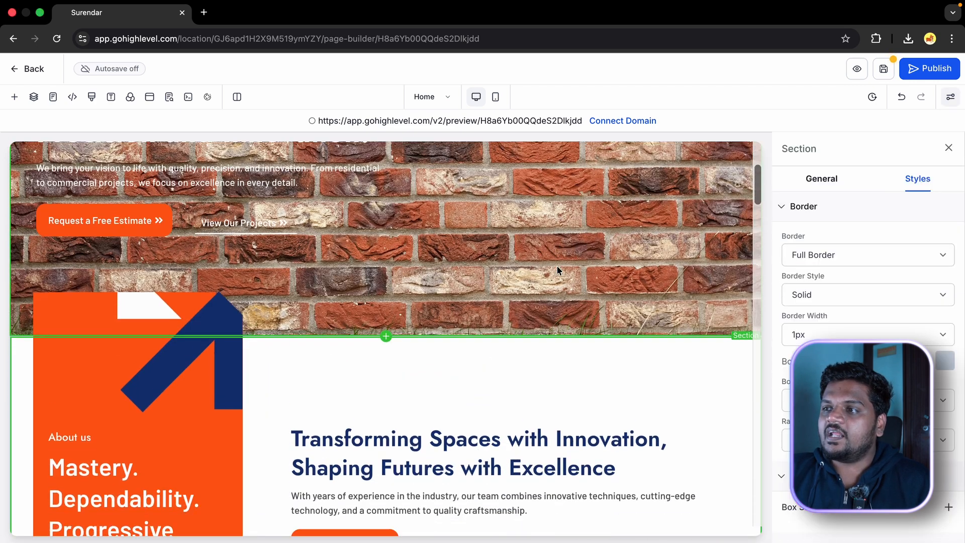
pyautogui.scroll(5, 556, 264)
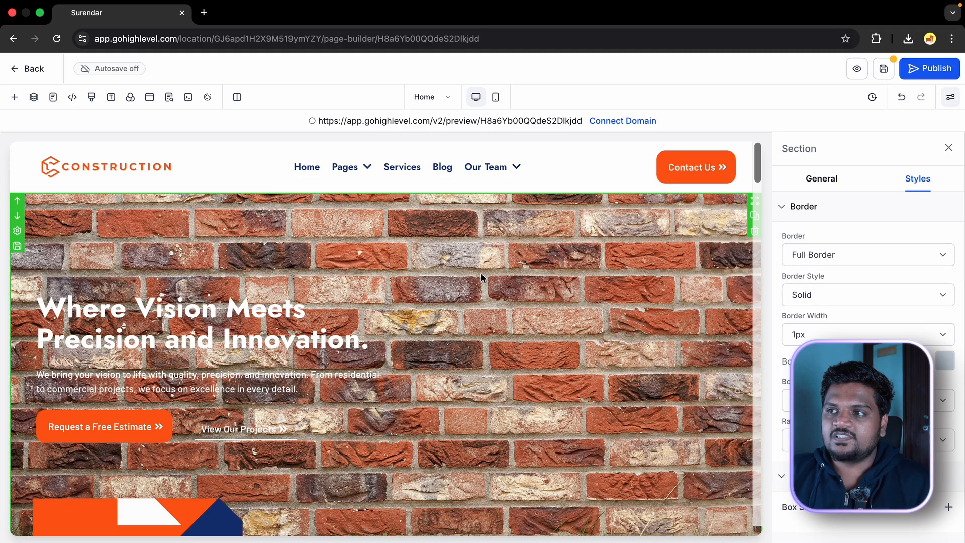
pyautogui.scroll(-5, 480, 273)
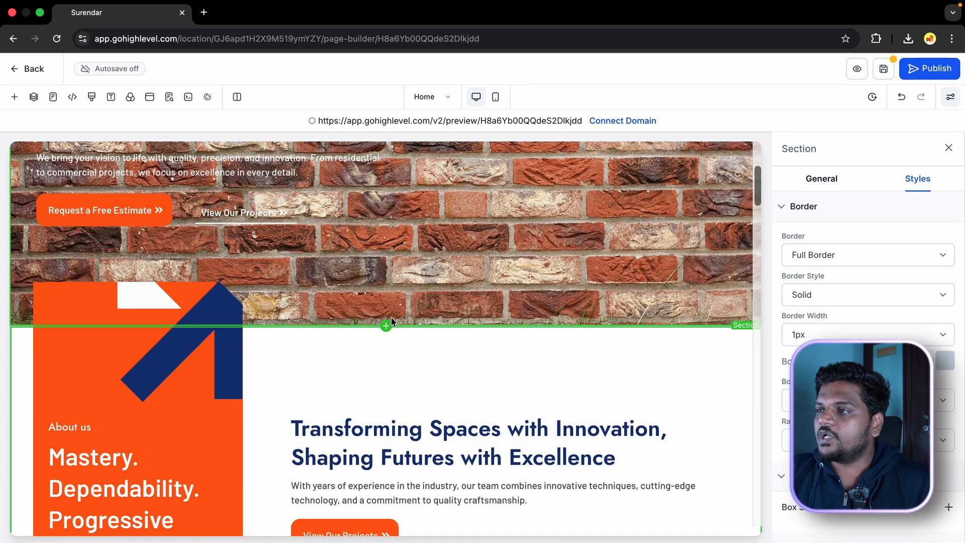
pyautogui.click(386, 327)
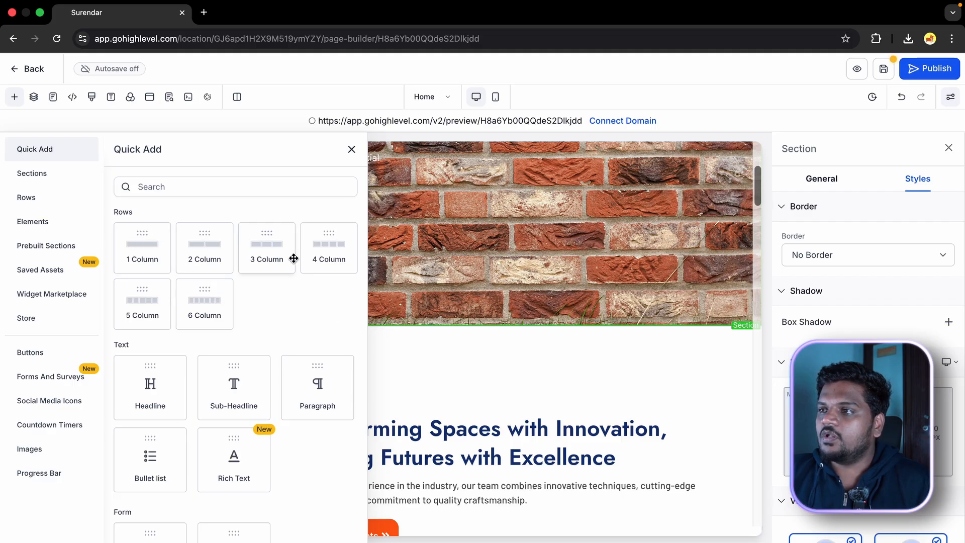
pyautogui.click(205, 247)
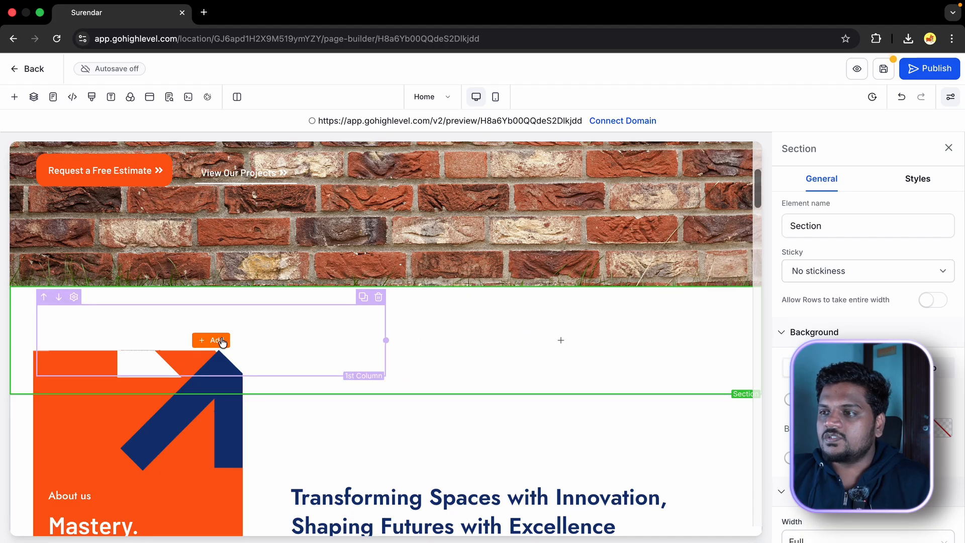
# Search the element library for "image" and add an Image element to the new row's first column
pyautogui.click(211, 341)
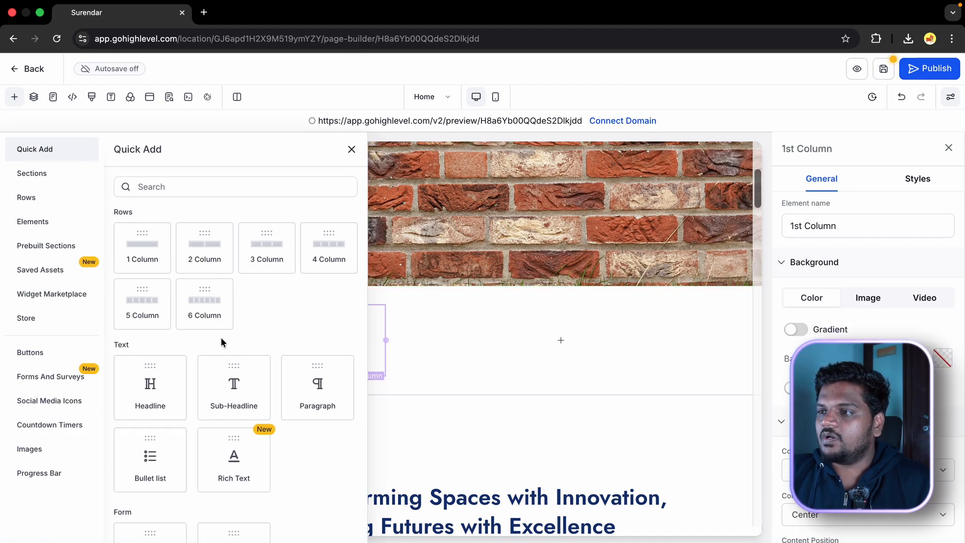
pyautogui.click(205, 186)
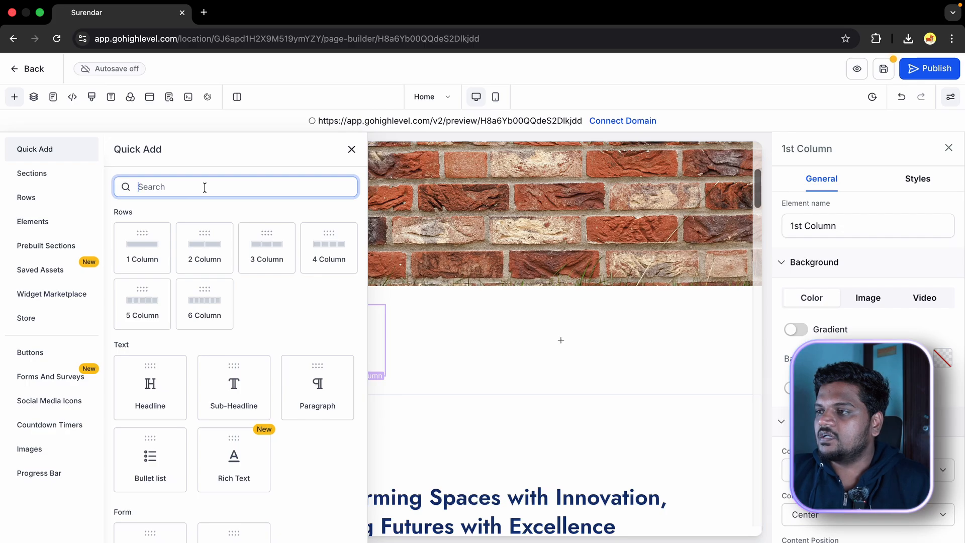
pyautogui.write('image')
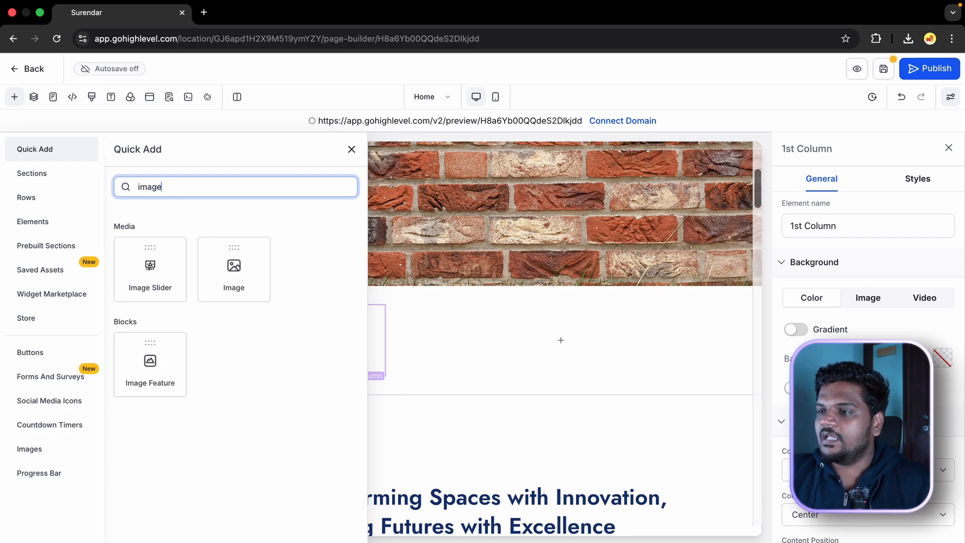
pyautogui.click(258, 297)
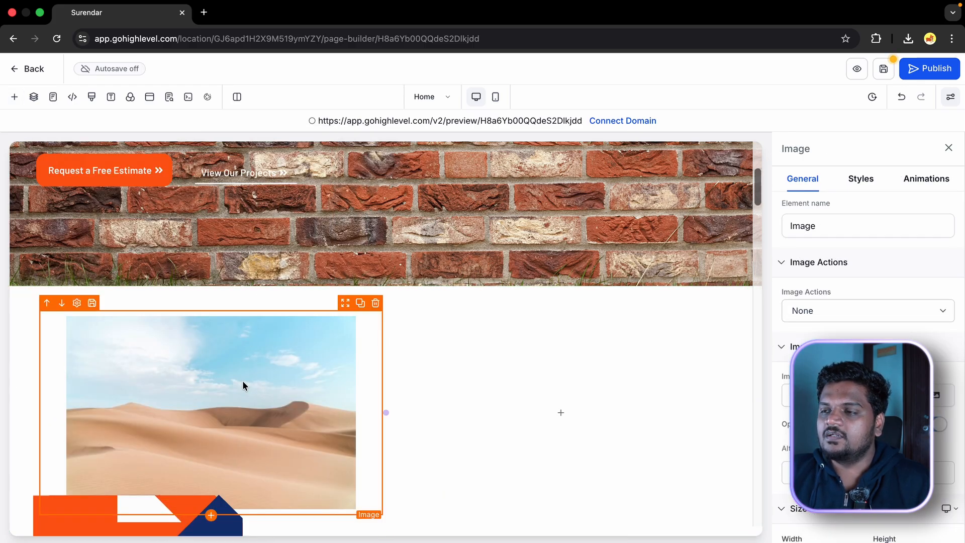
pyautogui.scroll(-2, 244, 382)
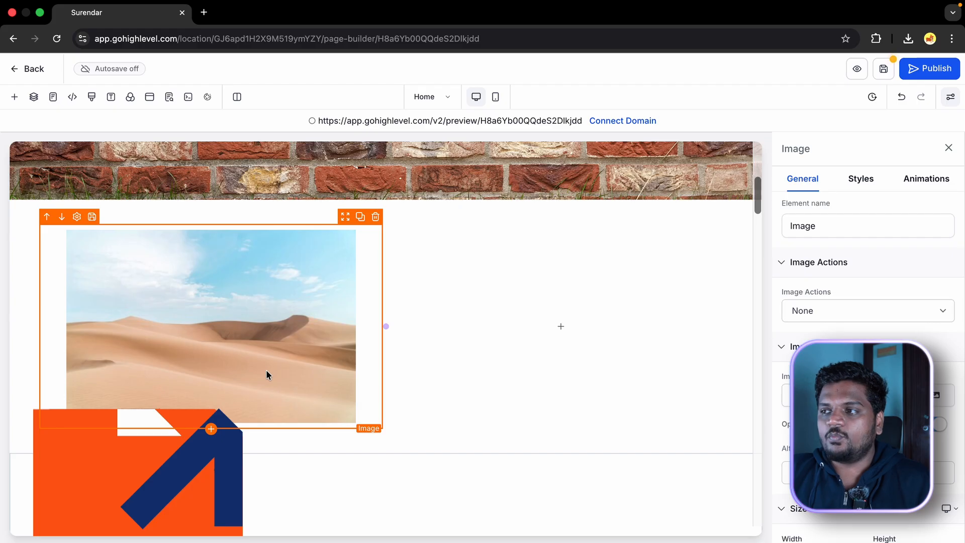
pyautogui.doubleClick(278, 344)
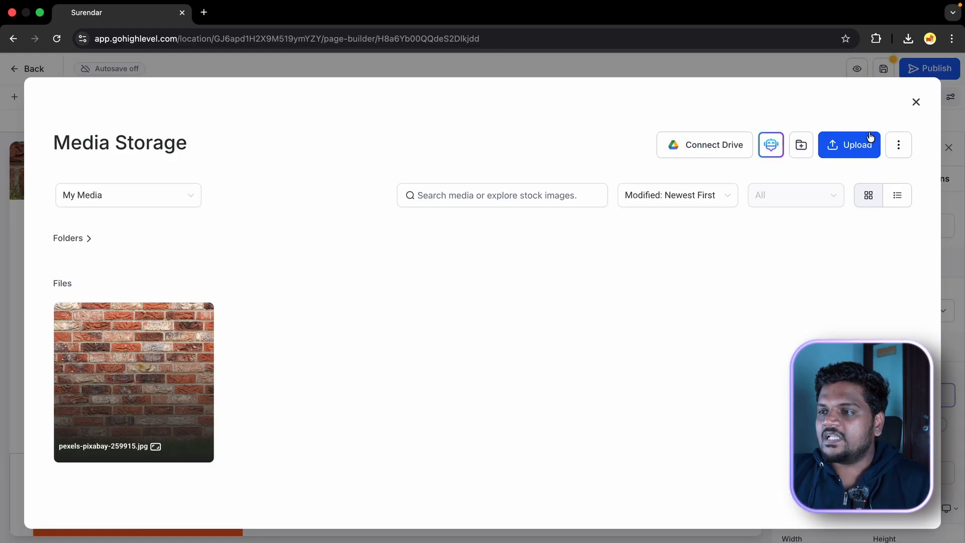
pyautogui.click(916, 101)
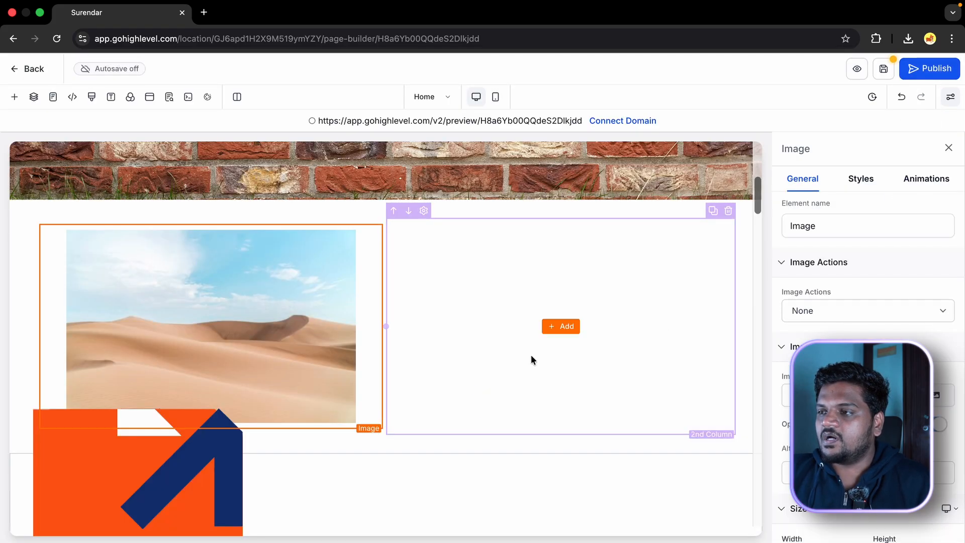
# Add a Headline element to the second column of the new row
pyautogui.click(563, 329)
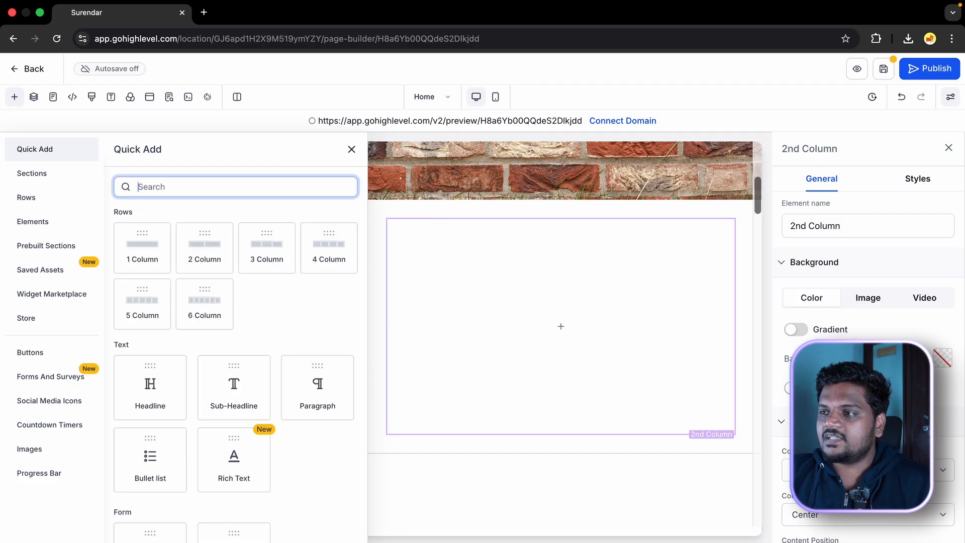
pyautogui.scroll(-4, 245, 295)
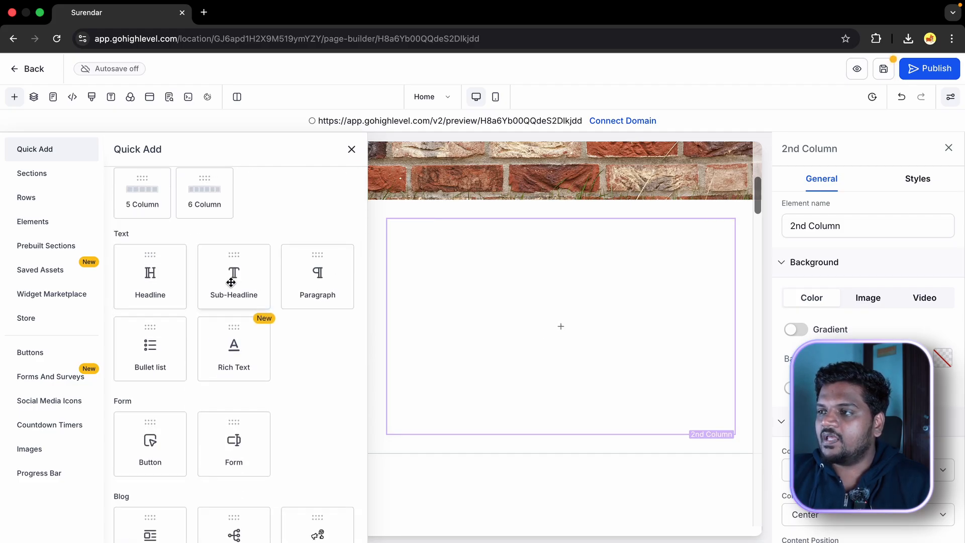
pyautogui.click(167, 287)
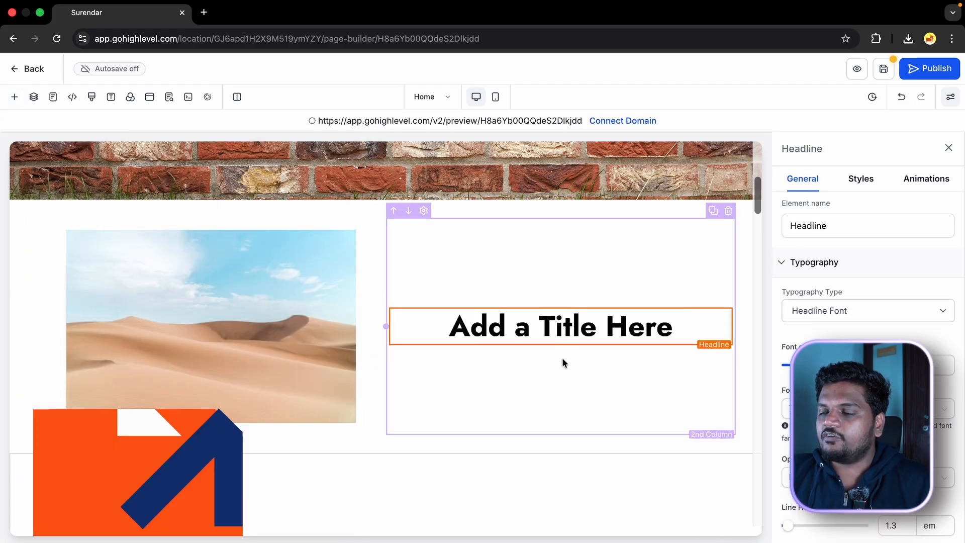
# Add a paragraph reading "This is sample" below the headline, and a Button element beneath it
pyautogui.click(561, 346)
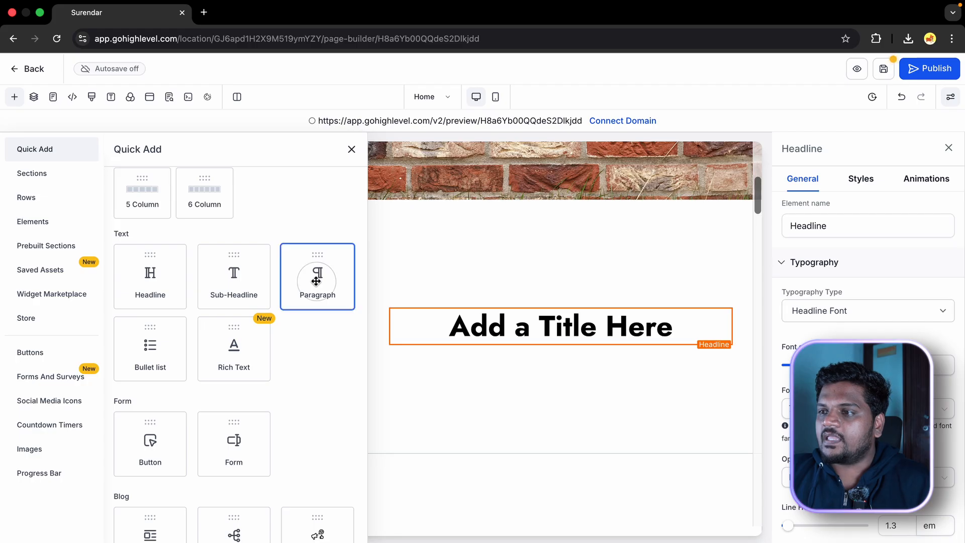
pyautogui.click(315, 281)
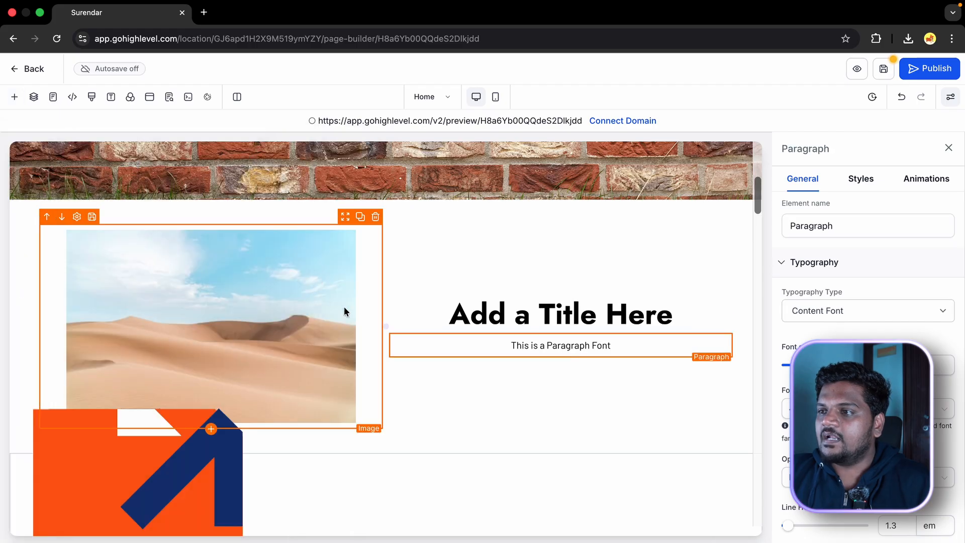
pyautogui.tripleClick(599, 341)
pyautogui.write('This is sample')
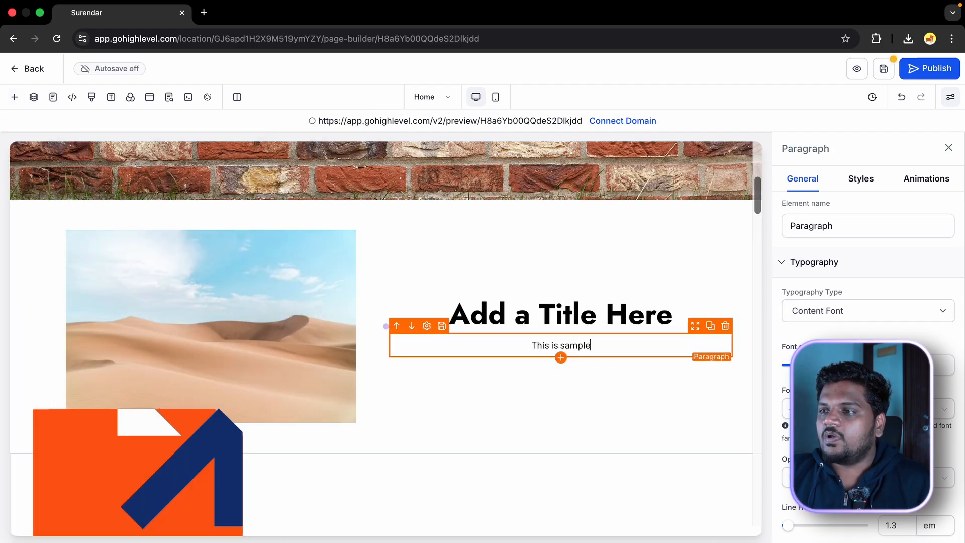
pyautogui.click(561, 357)
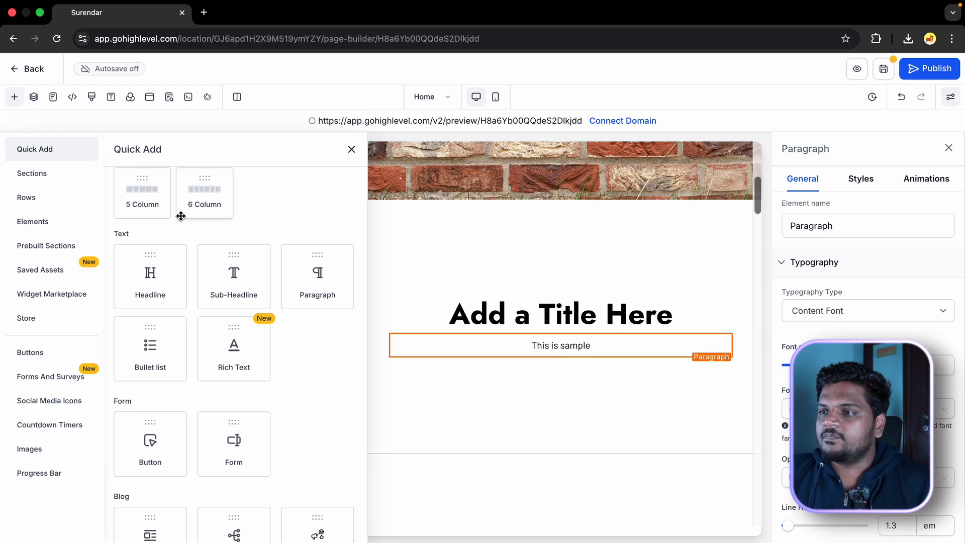
pyautogui.click(141, 436)
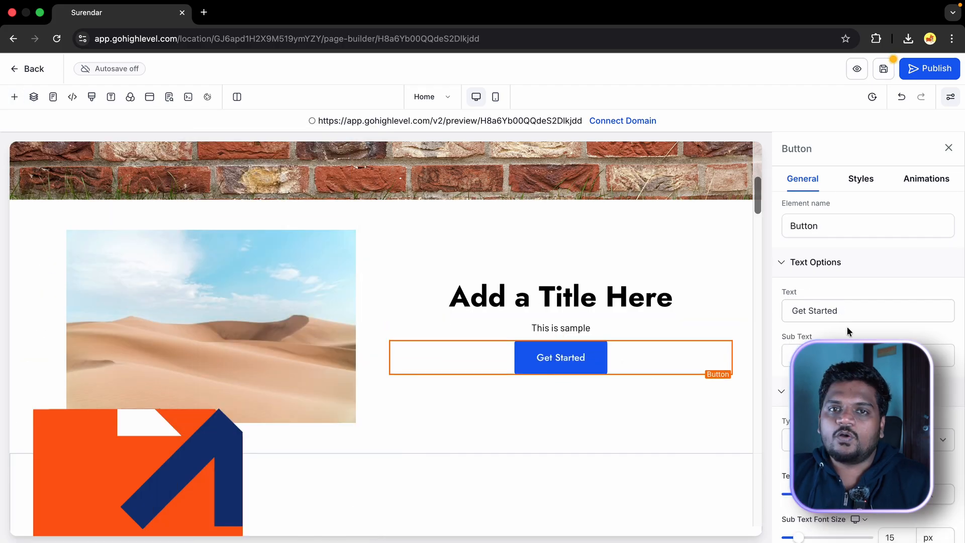
# Browse the Quick Add library to review the available rows, text, form, blog, media, countdown and block elements
pyautogui.click(15, 96)
pyautogui.scroll(-10, 221, 241)
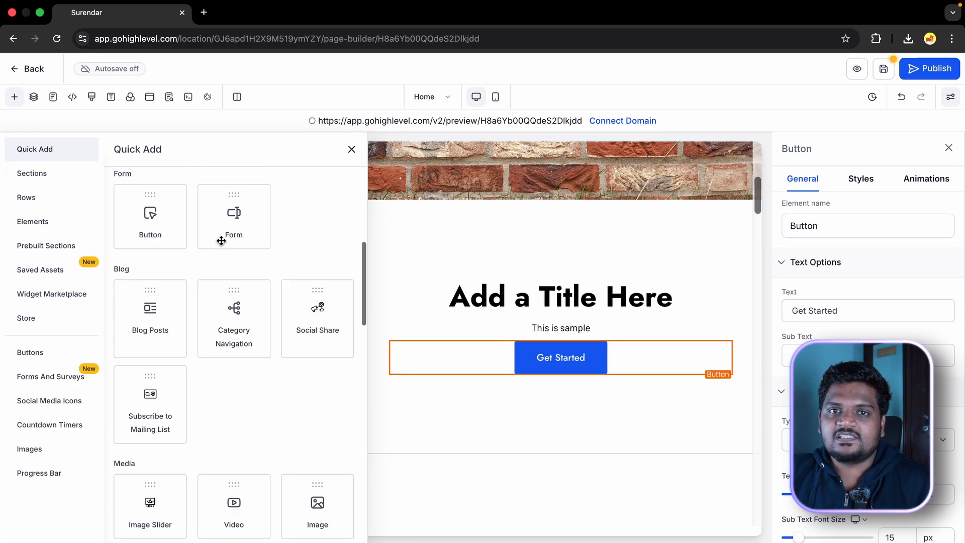
pyautogui.click(15, 98)
pyautogui.click(14, 98)
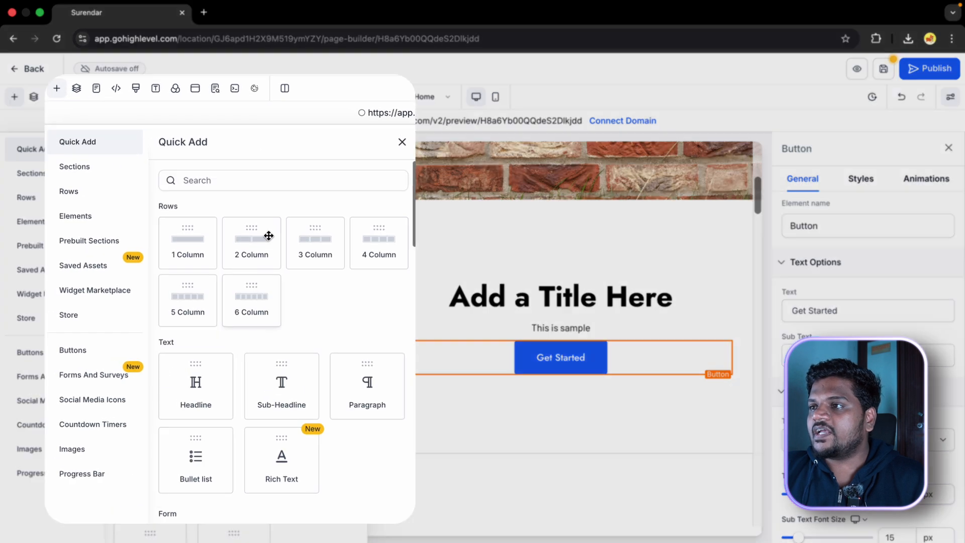
pyautogui.scroll(-10, 267, 236)
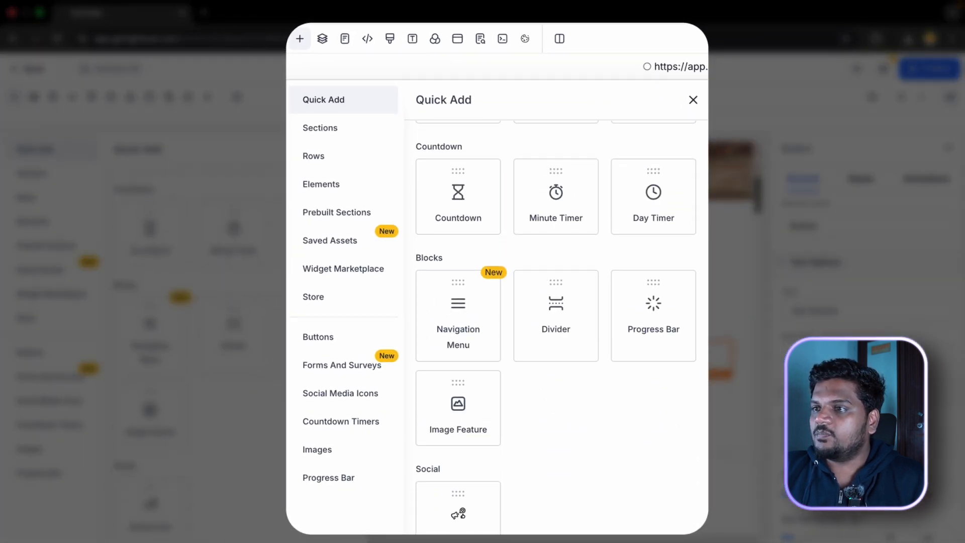
pyautogui.click(917, 310)
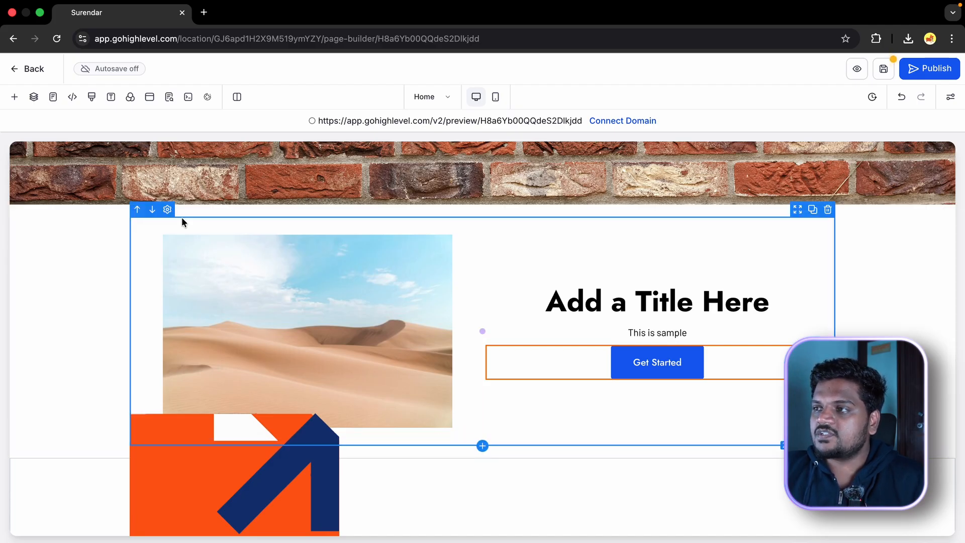
# Examine the 2 Column Row's alignment, width and colour, image and video background options, plus its style settings
pyautogui.click(171, 216)
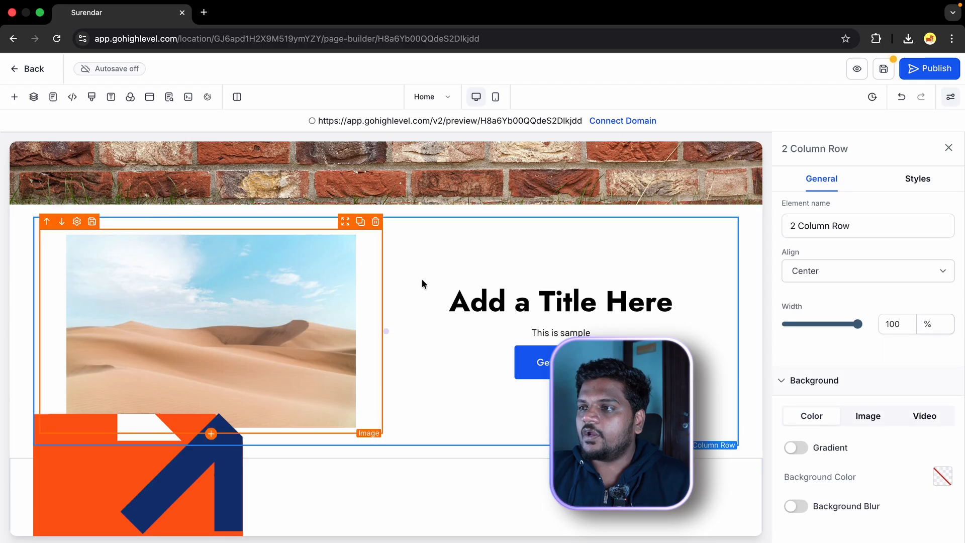
pyautogui.scroll(-1, 838, 248)
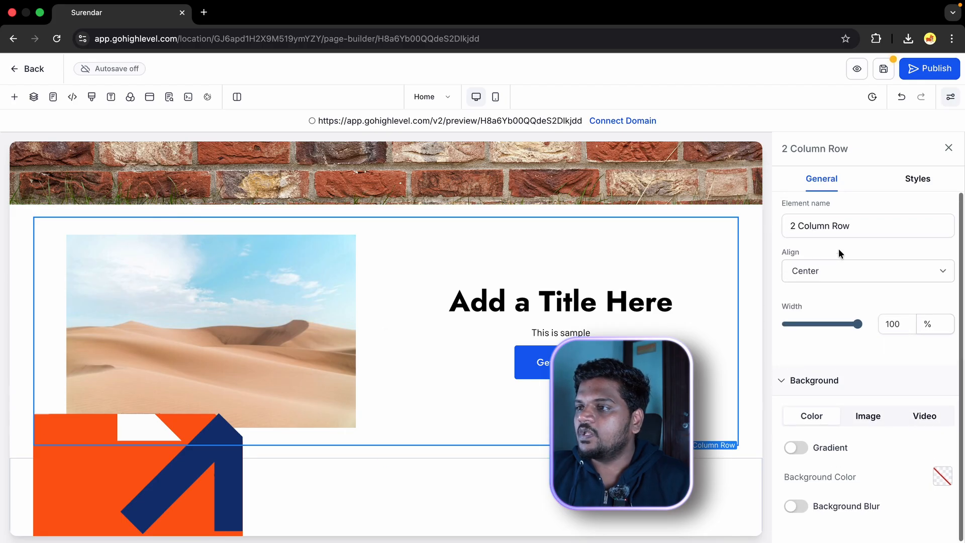
pyautogui.scroll(1, 861, 414)
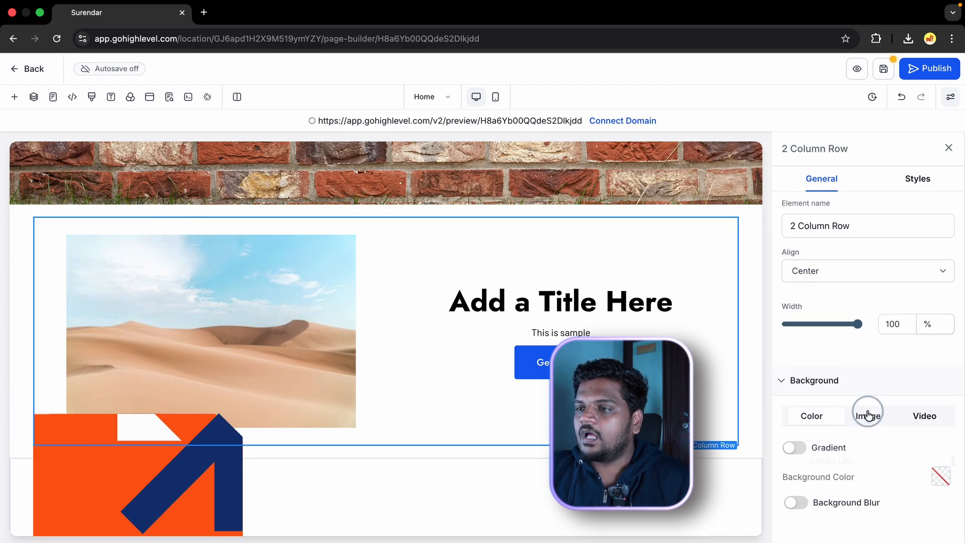
pyautogui.click(866, 415)
pyautogui.click(811, 415)
pyautogui.click(921, 419)
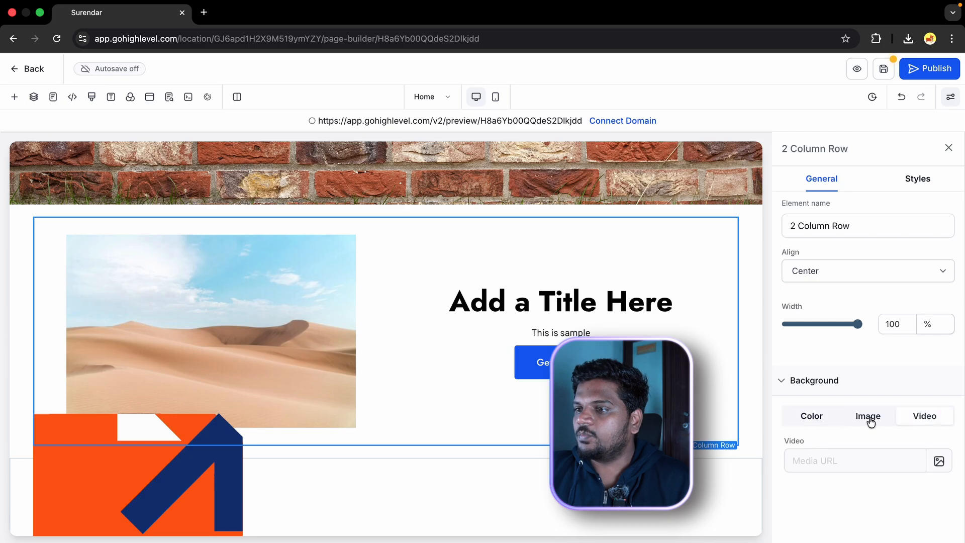
pyautogui.click(869, 420)
pyautogui.click(812, 422)
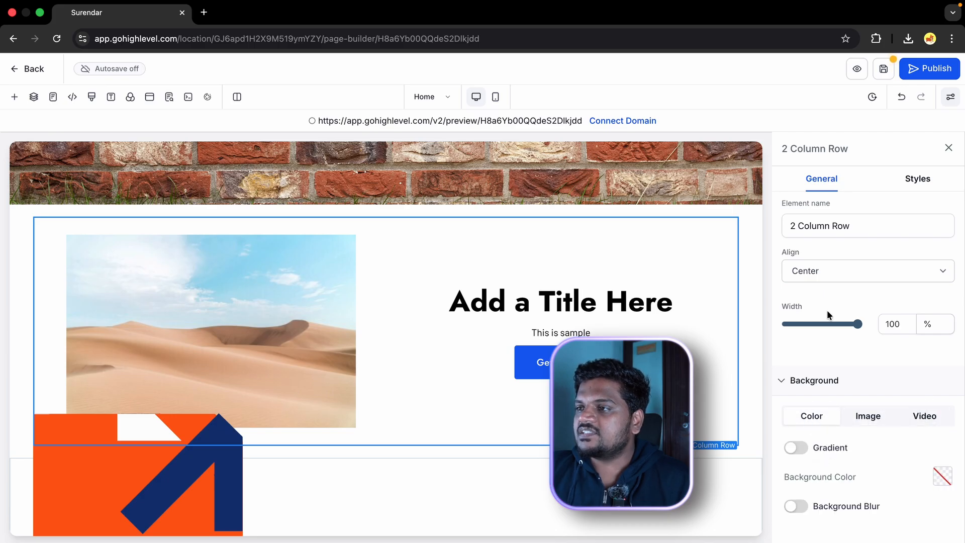
pyautogui.scroll(1, 835, 274)
pyautogui.scroll(-1, 834, 273)
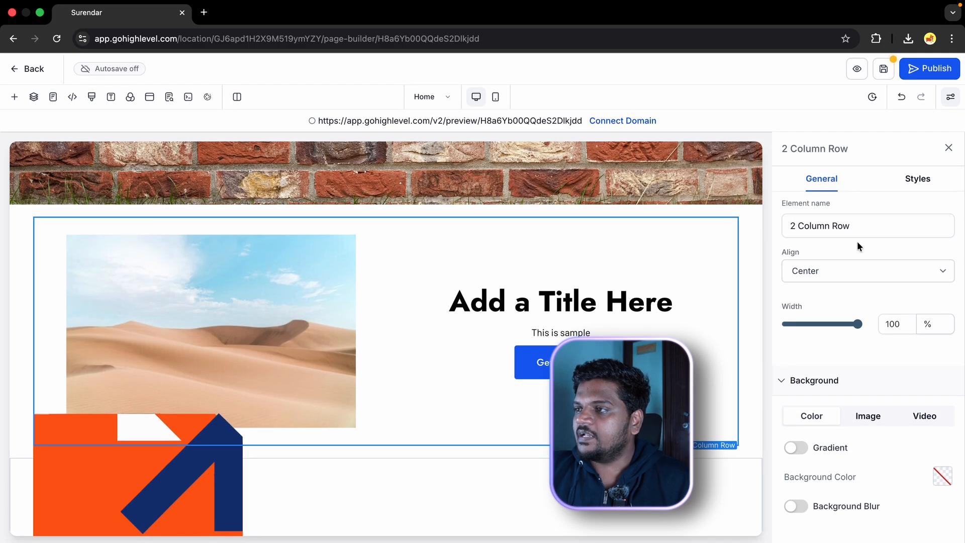
pyautogui.click(926, 184)
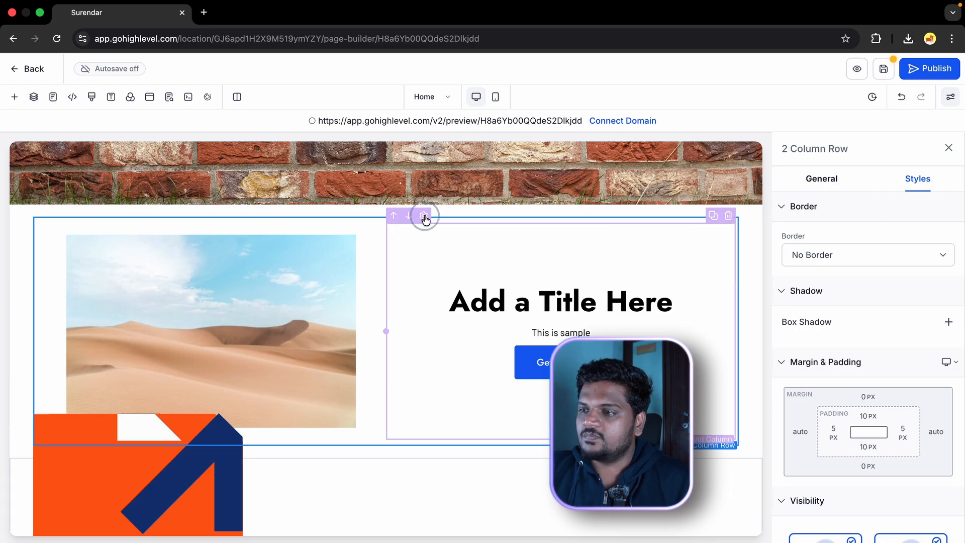
# Examine the second column's general settings, including its background and column layout options
pyautogui.click(424, 216)
pyautogui.click(821, 178)
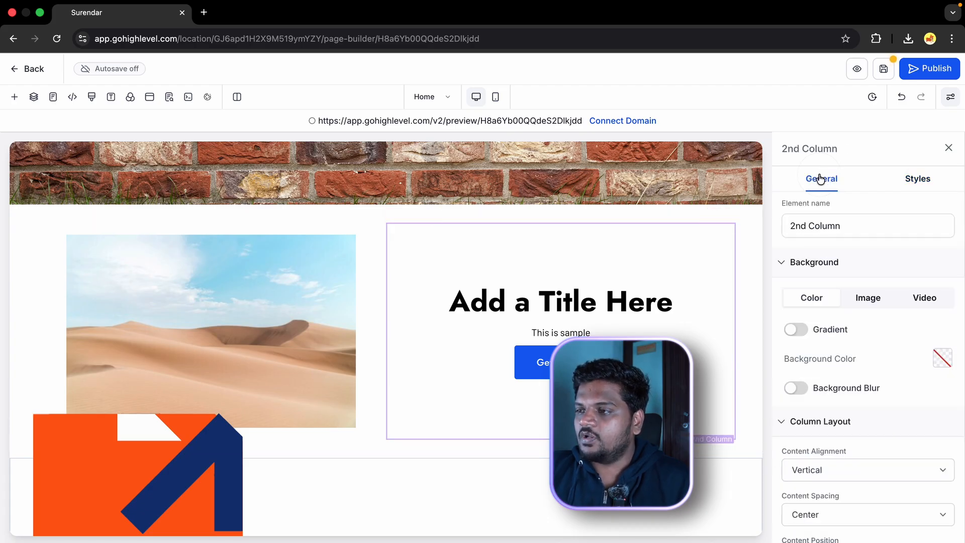
pyautogui.scroll(-3, 816, 274)
pyautogui.scroll(3, 816, 273)
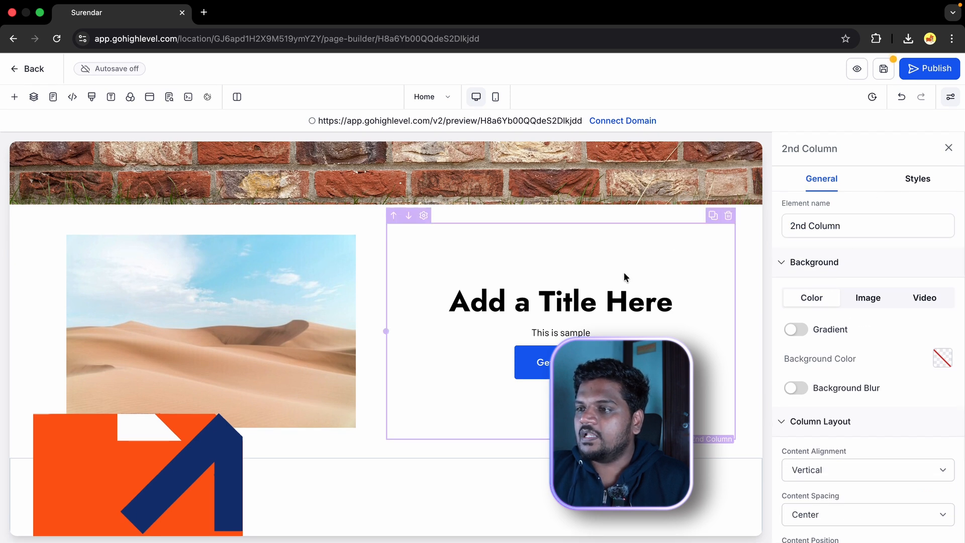
# Review the Get Started button's text, typography and link action options
pyautogui.click(635, 366)
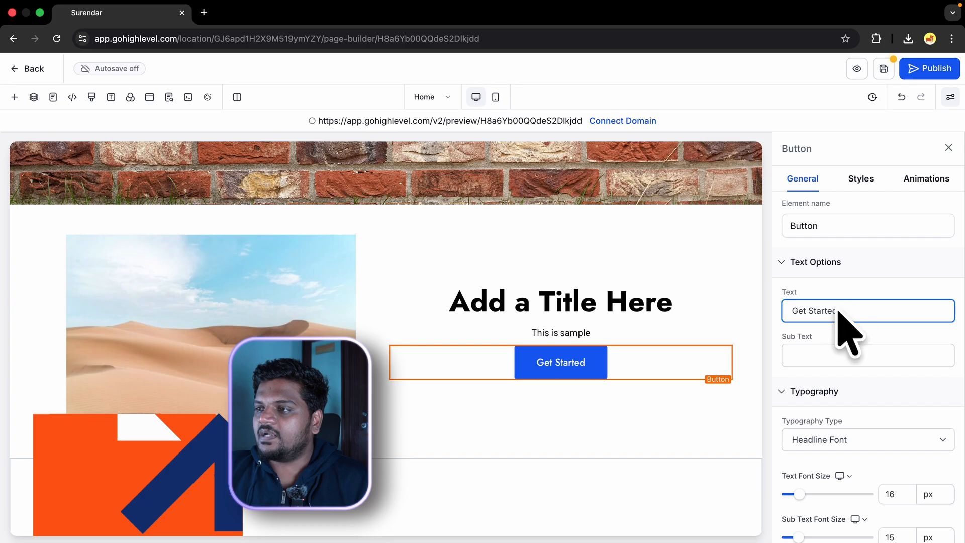
pyautogui.scroll(-5, 844, 322)
pyautogui.scroll(-6, 845, 334)
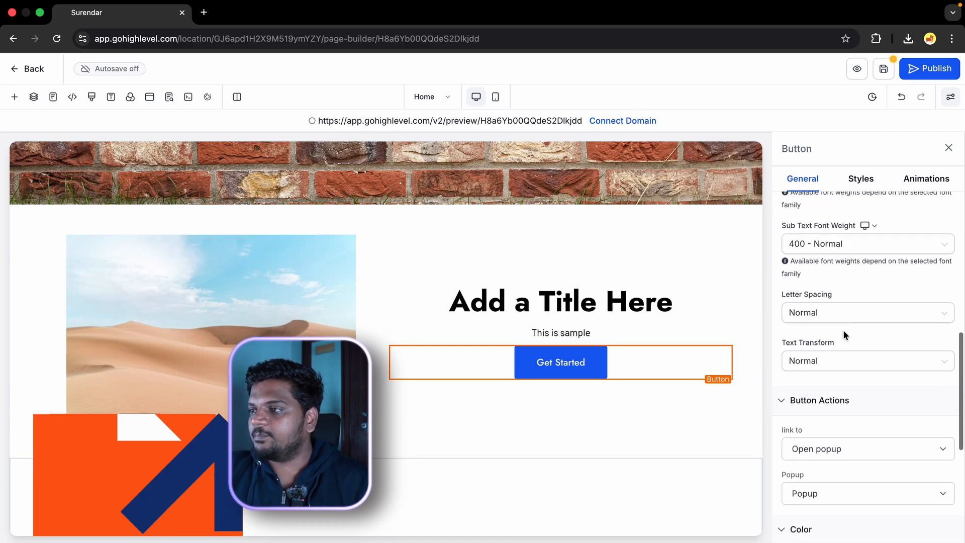
pyautogui.click(855, 342)
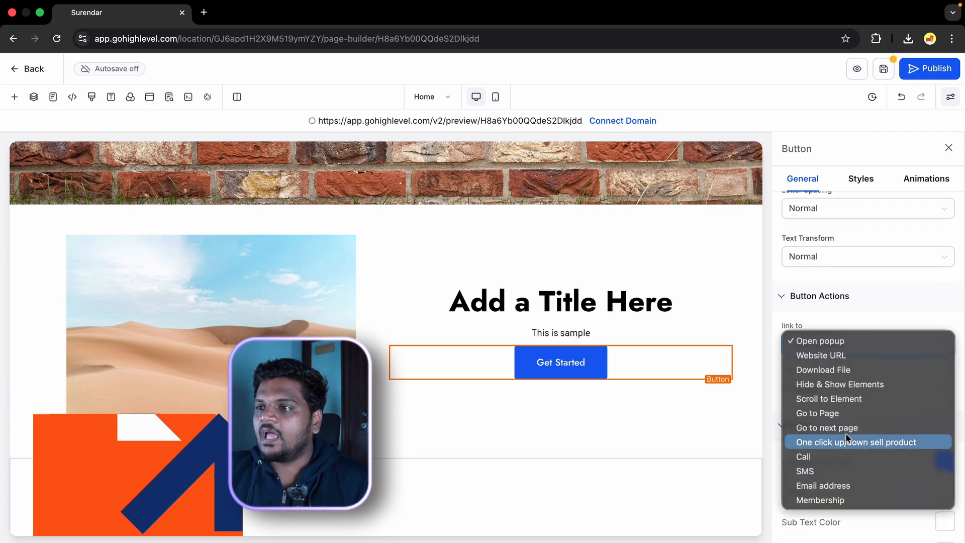
# Browse the entrance animations offered for the Get Started button
pyautogui.click(927, 180)
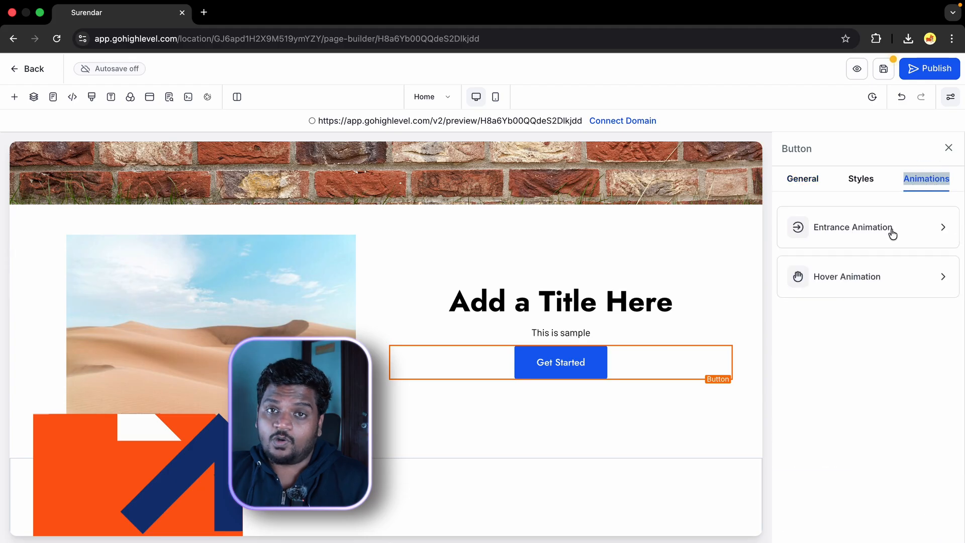
pyautogui.click(890, 227)
pyautogui.scroll(-4, 825, 360)
pyautogui.scroll(4, 825, 360)
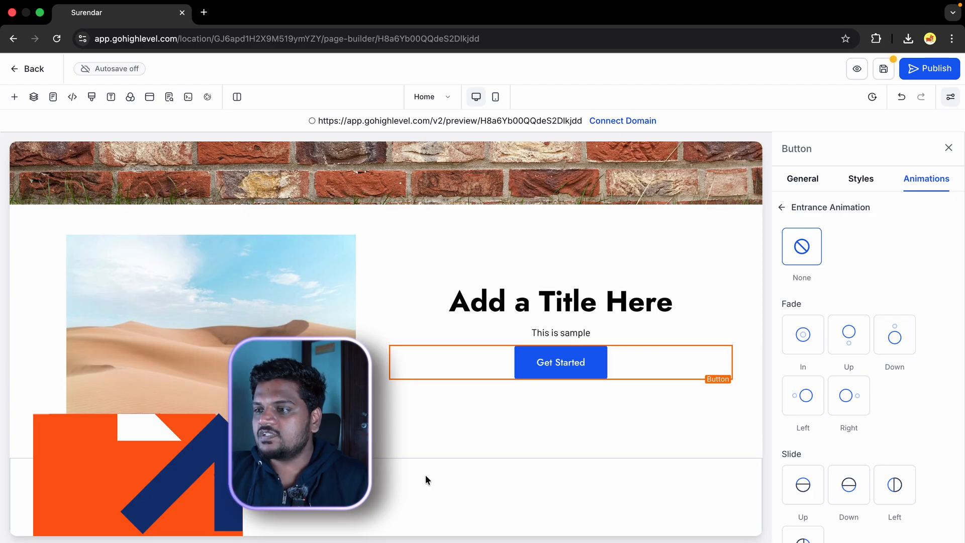
# Look over the rest of the page and check the header section's settings
pyautogui.scroll(-3, 425, 474)
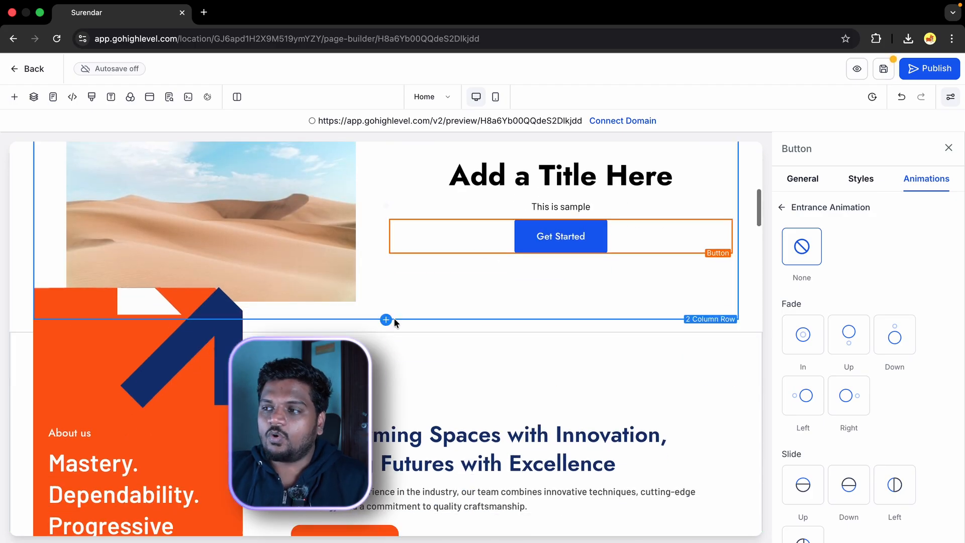
pyautogui.scroll(-15, 412, 322)
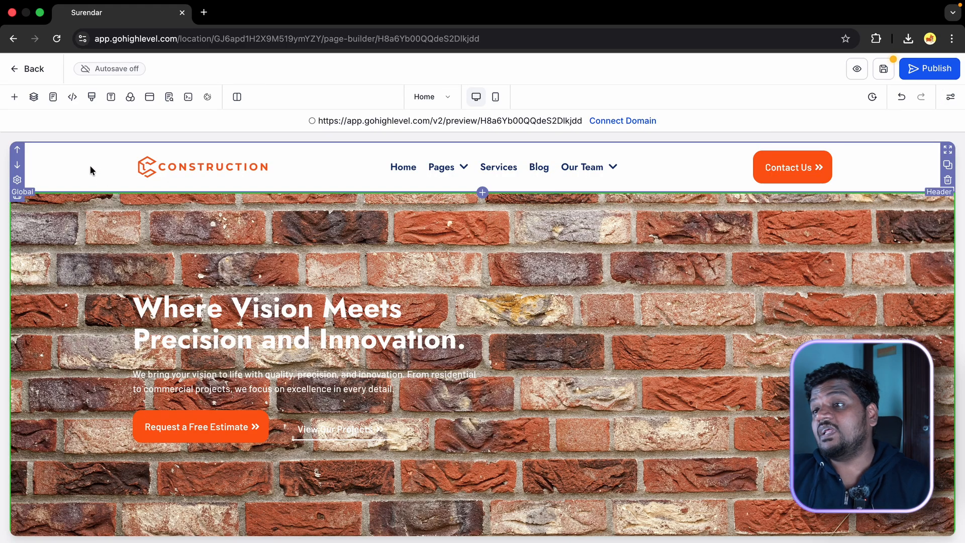
pyautogui.click(61, 162)
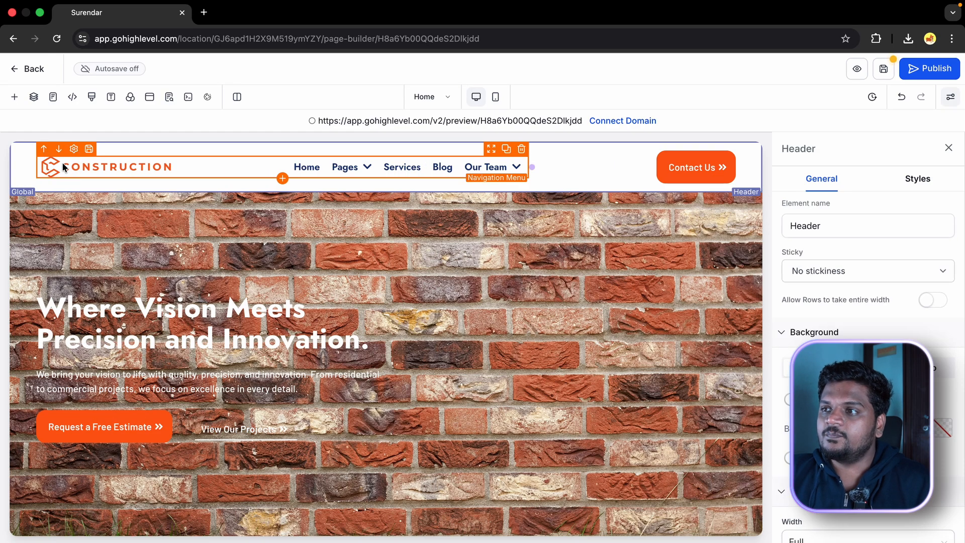
pyautogui.click(949, 147)
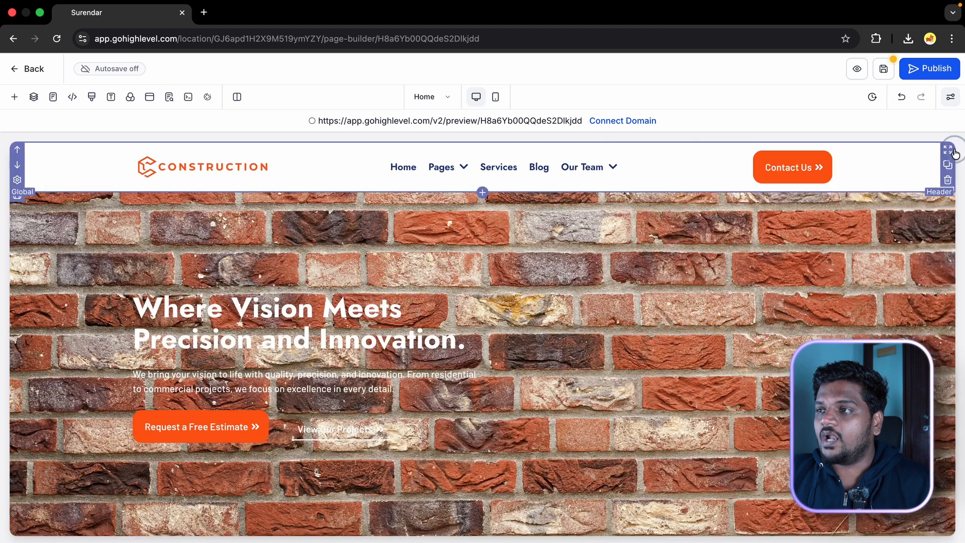
# Upload "my demo logo.png" to the media storage and set it as the navigation menu's brand logo
pyautogui.click(194, 167)
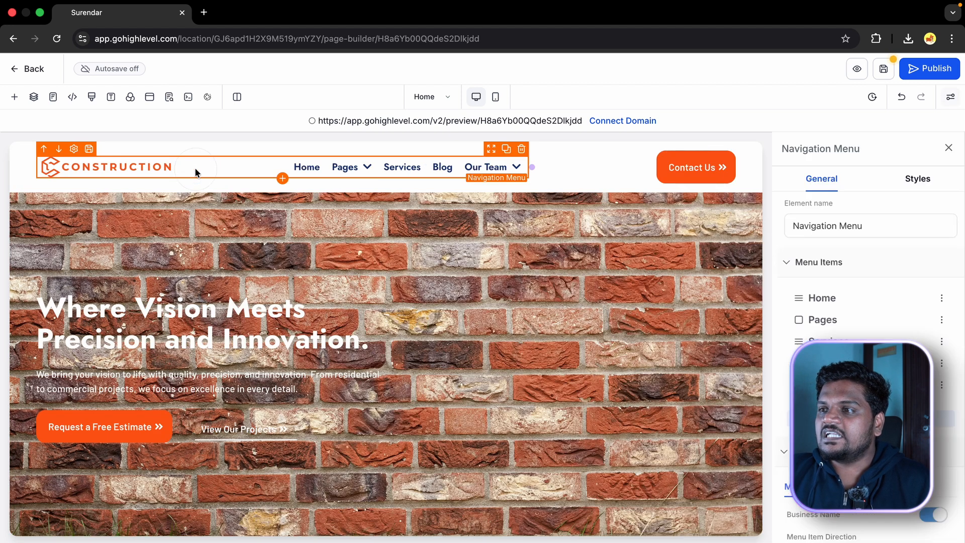
pyautogui.scroll(-10, 892, 305)
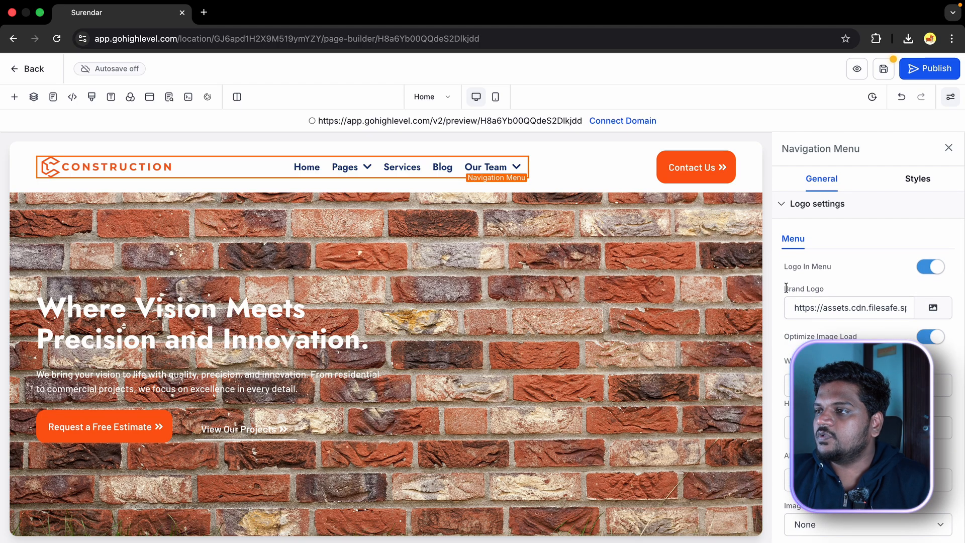
pyautogui.moveTo(787, 288); pyautogui.dragTo(840, 291)
pyautogui.click(933, 309)
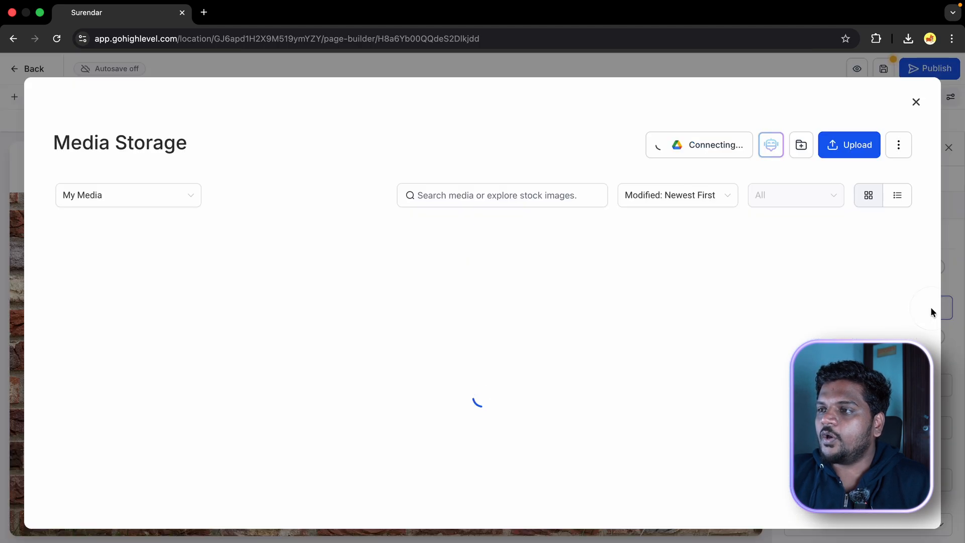
pyautogui.click(859, 144)
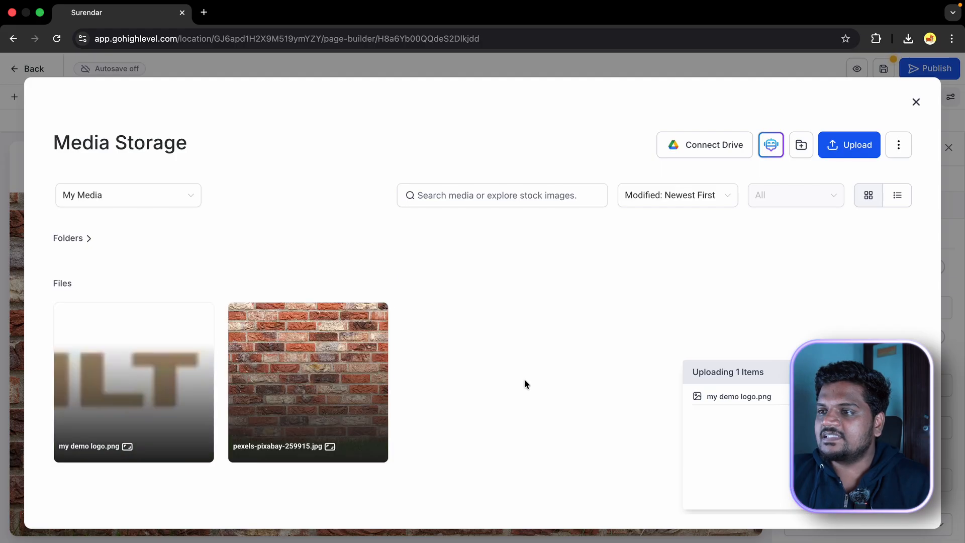
pyautogui.click(166, 382)
pyautogui.click(914, 517)
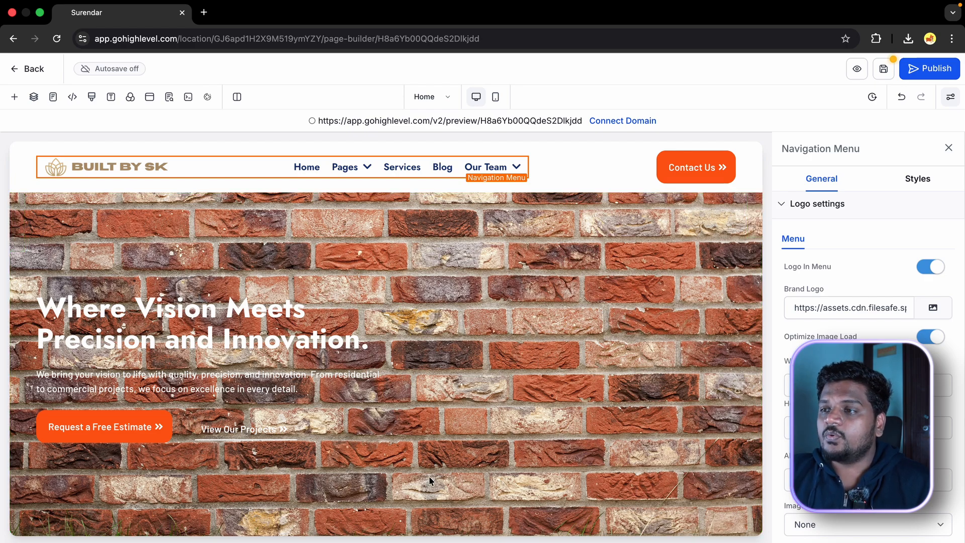
pyautogui.press('Escape')
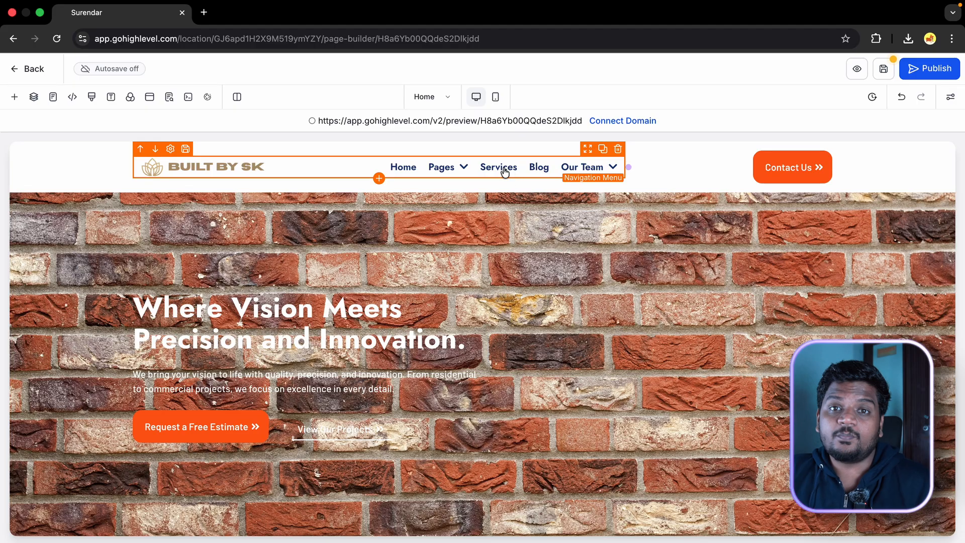
# Inspect the Our Team dropdown's submenu entries in the navigation menu, leaving its editing mode and settings when done
pyautogui.click(611, 167)
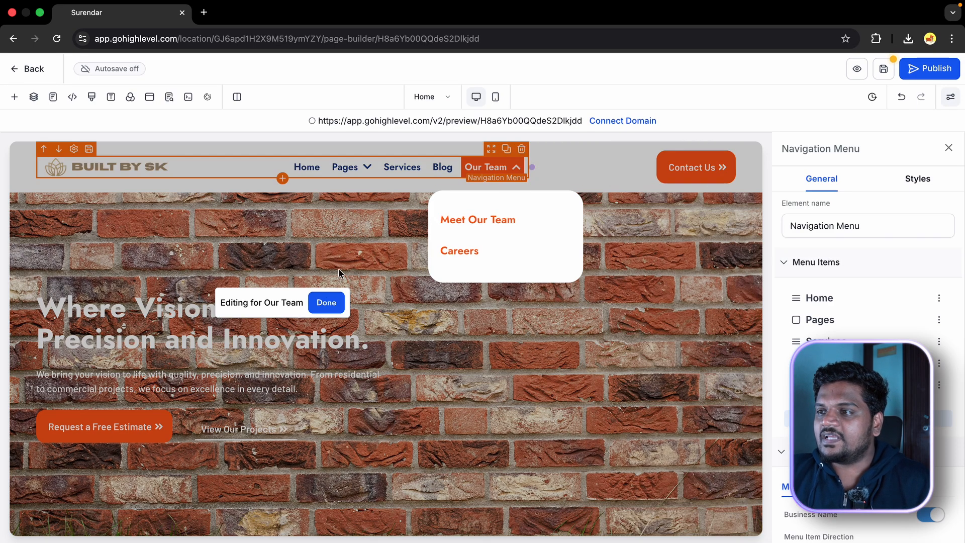
pyautogui.click(329, 305)
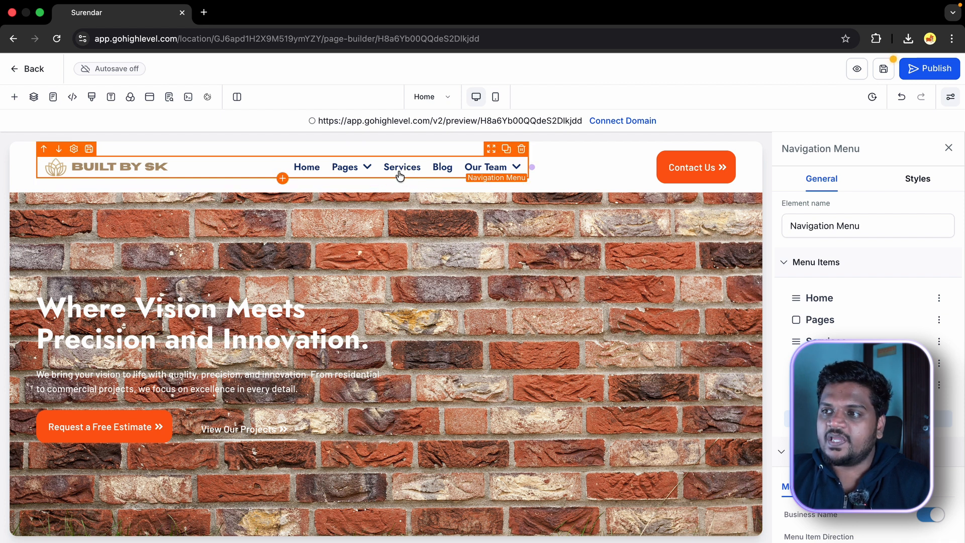
pyautogui.click(515, 166)
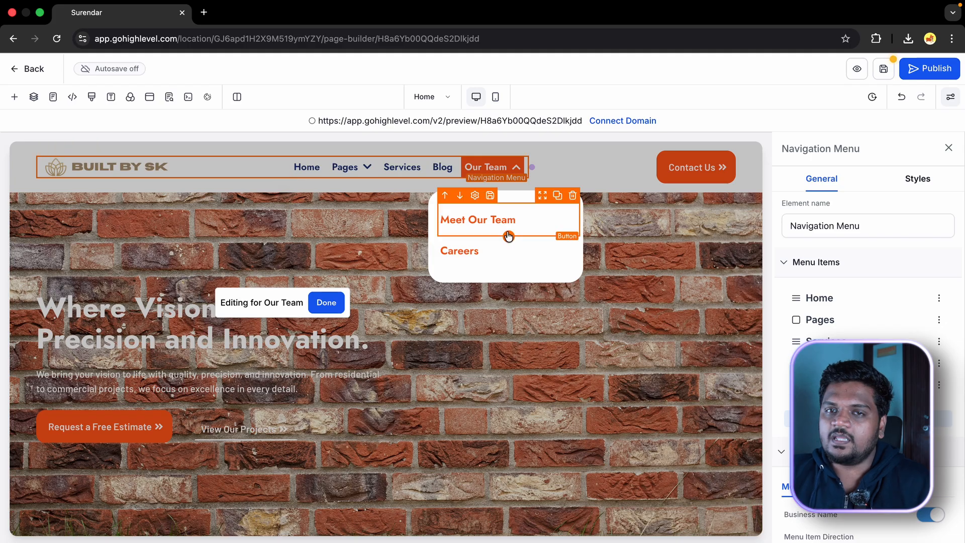
pyautogui.click(326, 302)
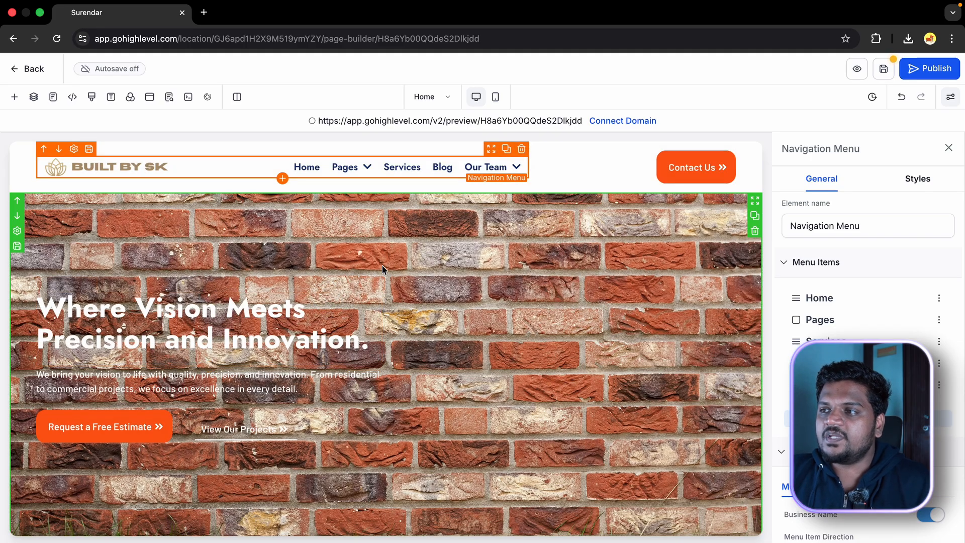
pyautogui.click(950, 148)
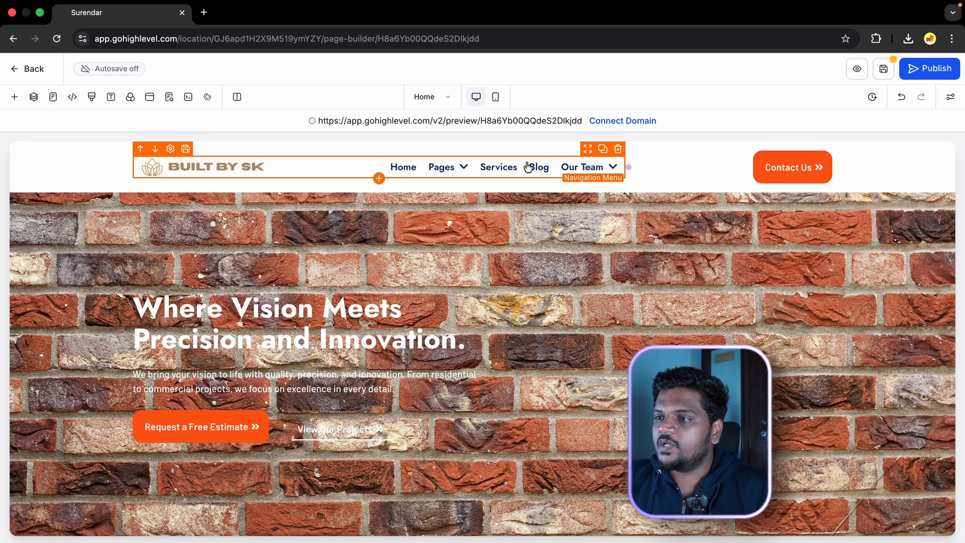
# Inspect the Services menu item's title and Go To link options, leaving its configuration unchanged
pyautogui.click(527, 167)
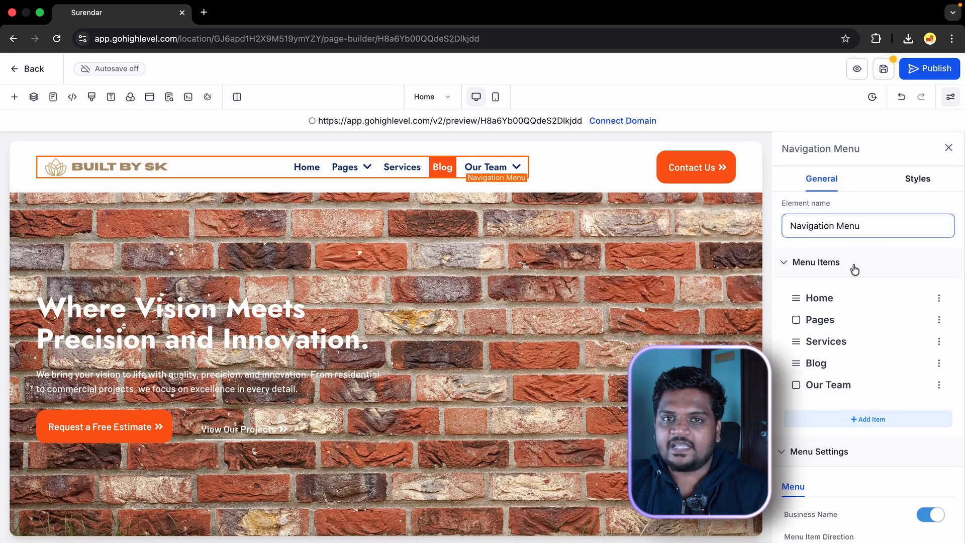
pyautogui.scroll(-1, 855, 287)
pyautogui.scroll(1, 855, 287)
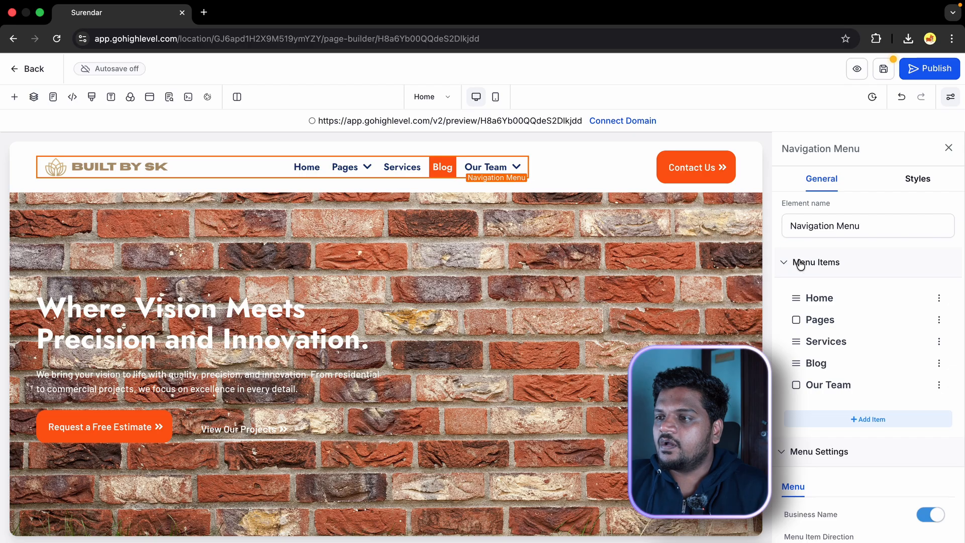
pyautogui.scroll(-1, 847, 298)
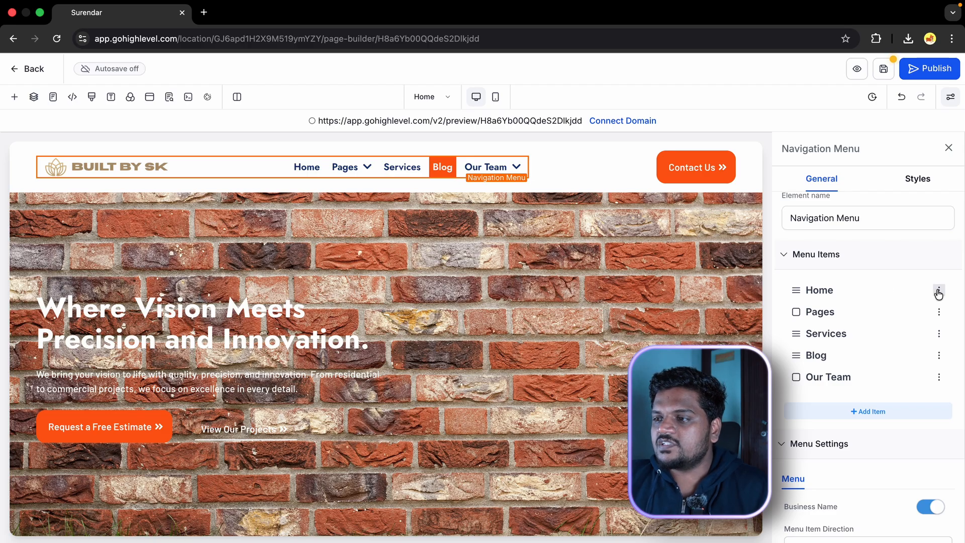
pyautogui.click(939, 334)
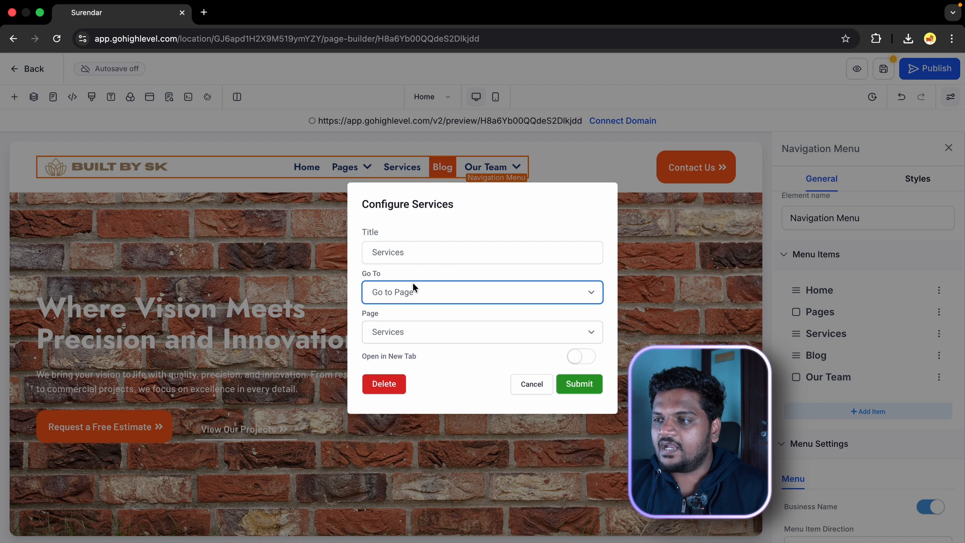
pyautogui.click(414, 250)
pyautogui.click(436, 291)
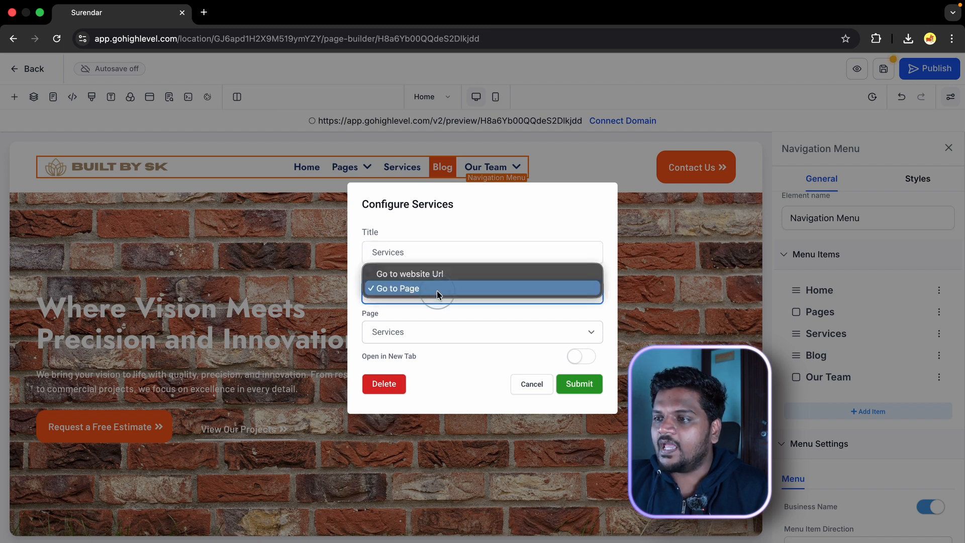
pyautogui.click(457, 308)
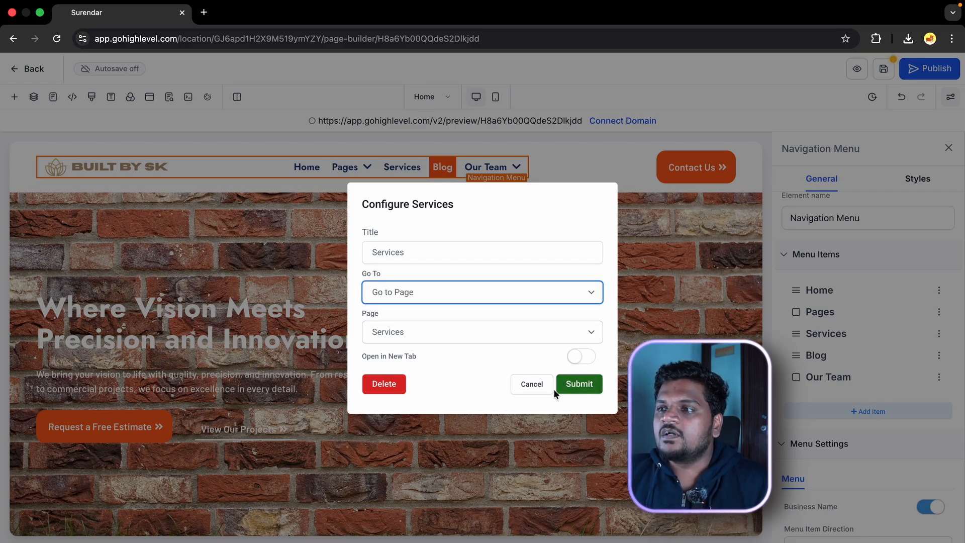
pyautogui.click(538, 390)
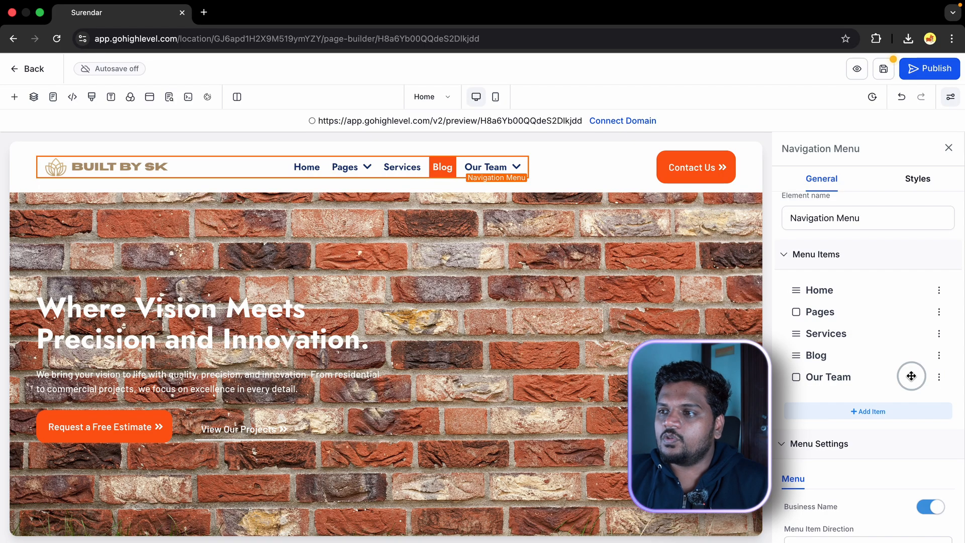
# Inspect the Our Team dropdown's Meet Our Team entry, then leave the submenu editing mode
pyautogui.click(939, 377)
pyautogui.click(574, 338)
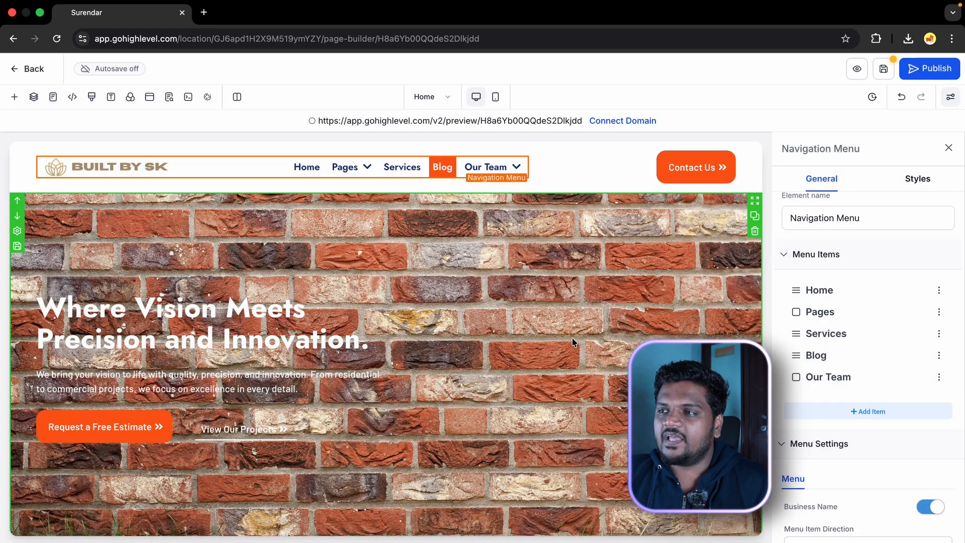
pyautogui.click(516, 167)
pyautogui.click(522, 224)
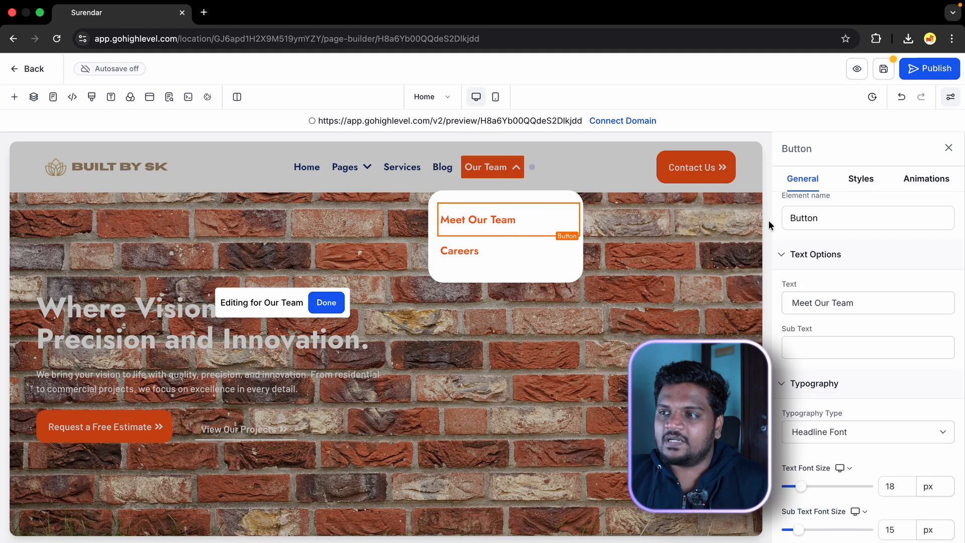
pyautogui.click(832, 152)
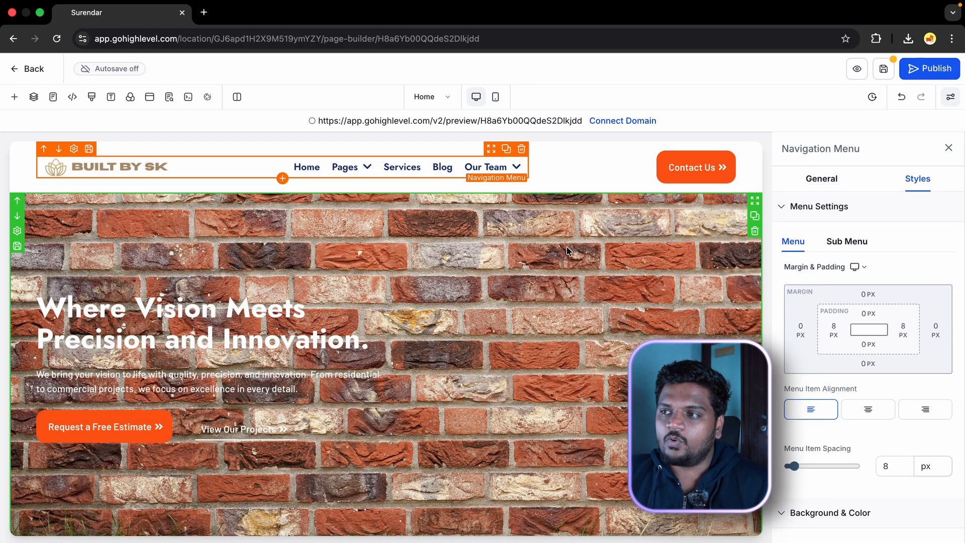
# Add a New Menu item and a Mega Menu item to the navigation menu, finishing the mega menu's editing mode
pyautogui.click(821, 179)
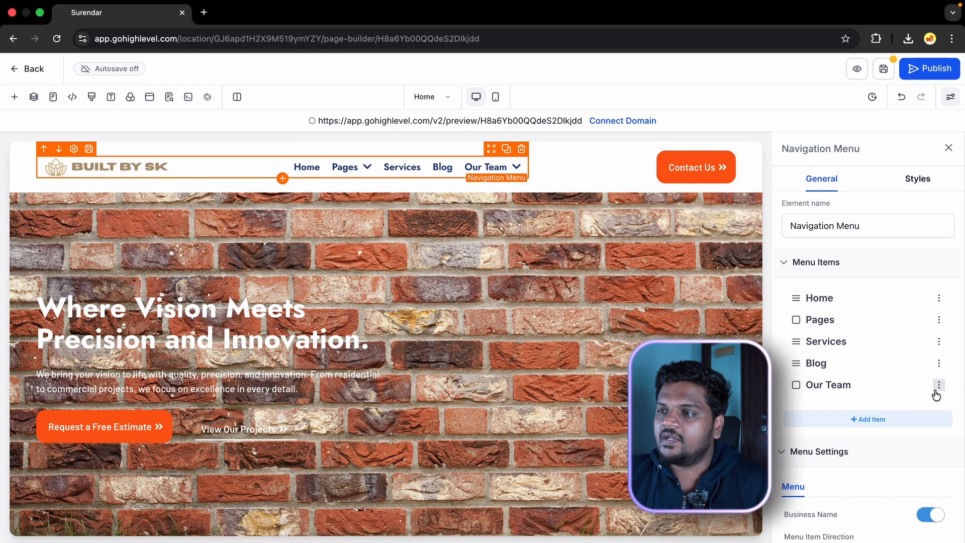
pyautogui.click(919, 418)
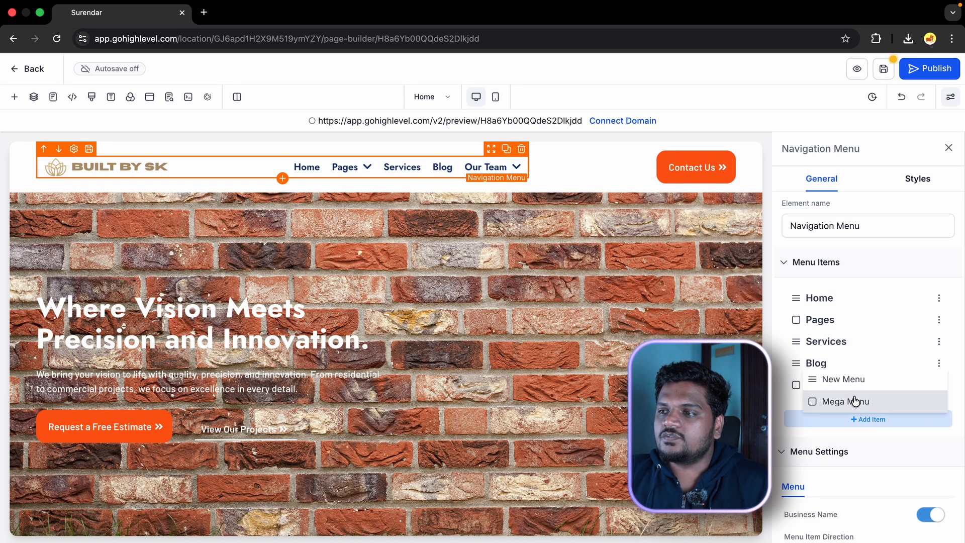
pyautogui.click(890, 386)
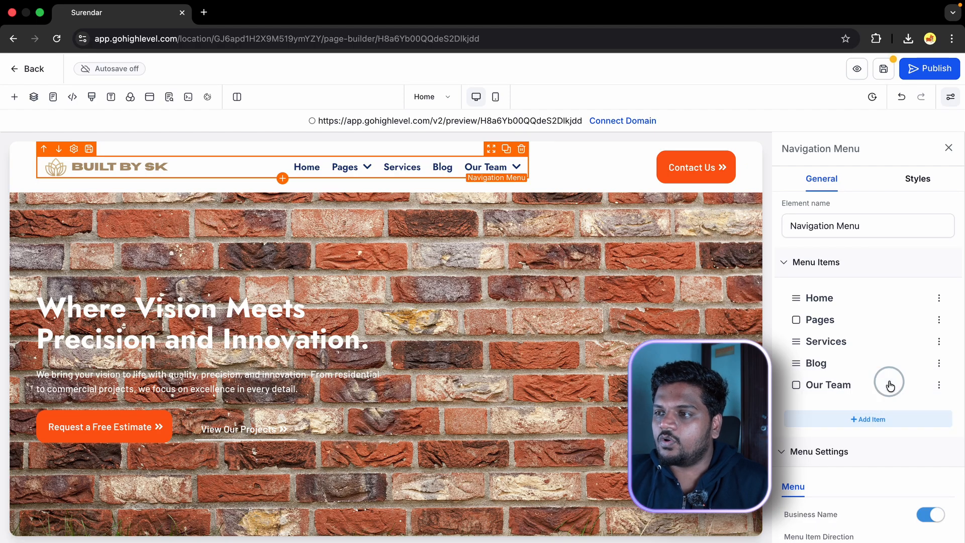
pyautogui.click(523, 387)
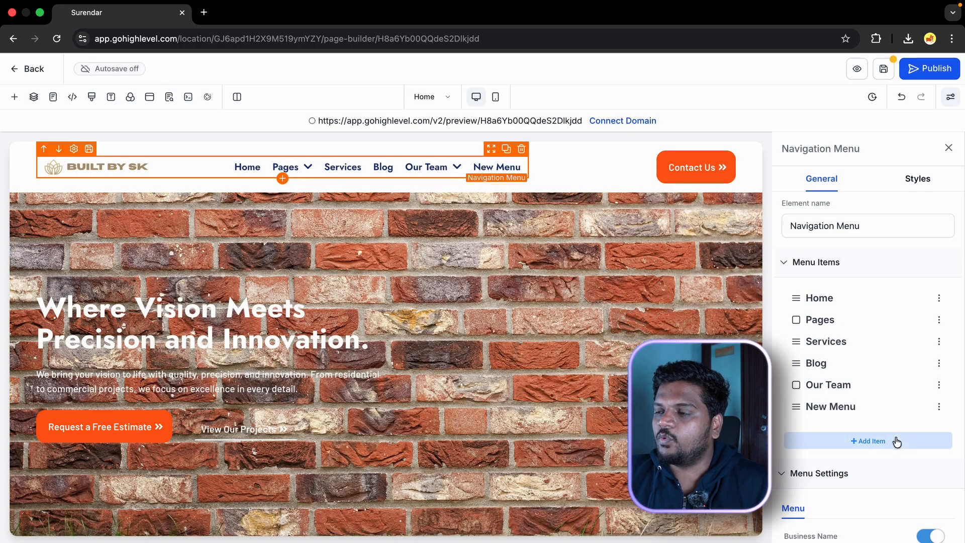
pyautogui.click(892, 440)
pyautogui.click(861, 424)
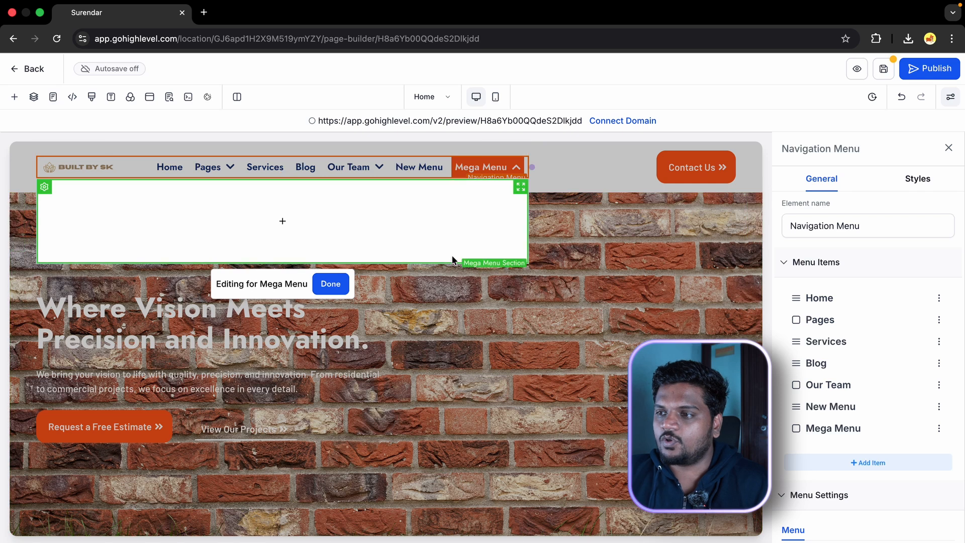
pyautogui.click(331, 285)
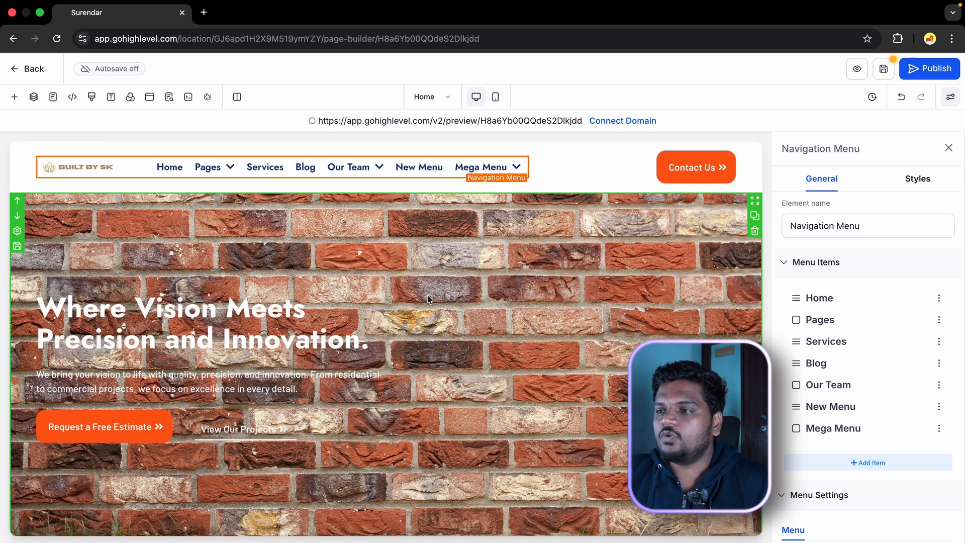
# Shorten the footer's About Us quick link to "About" and select the Services heading beside it
pyautogui.scroll(-15, 426, 294)
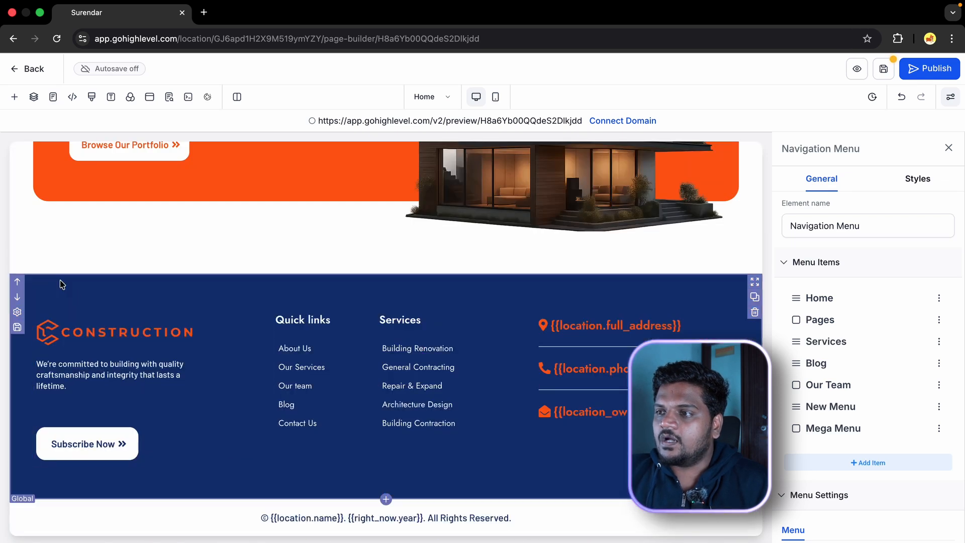
pyautogui.click(58, 326)
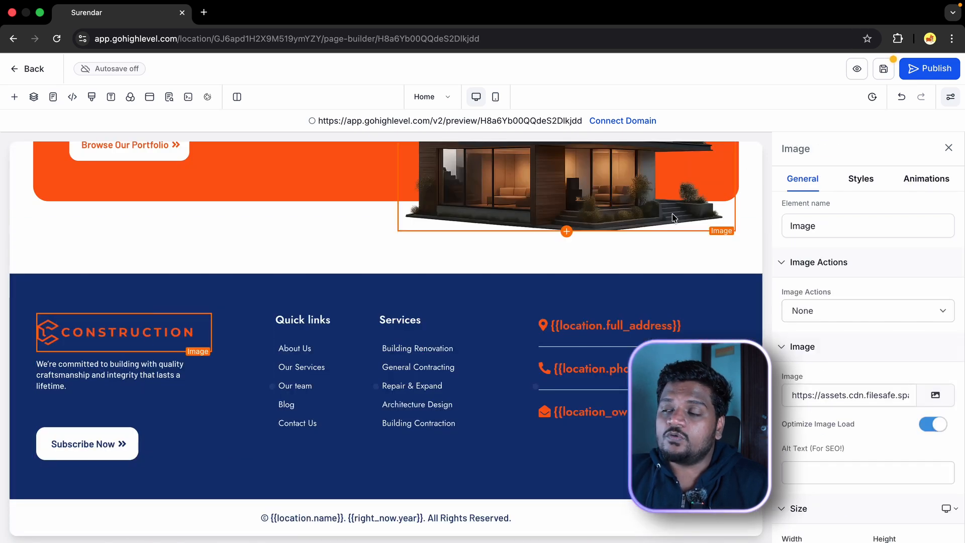
pyautogui.click(295, 348)
pyautogui.click(400, 320)
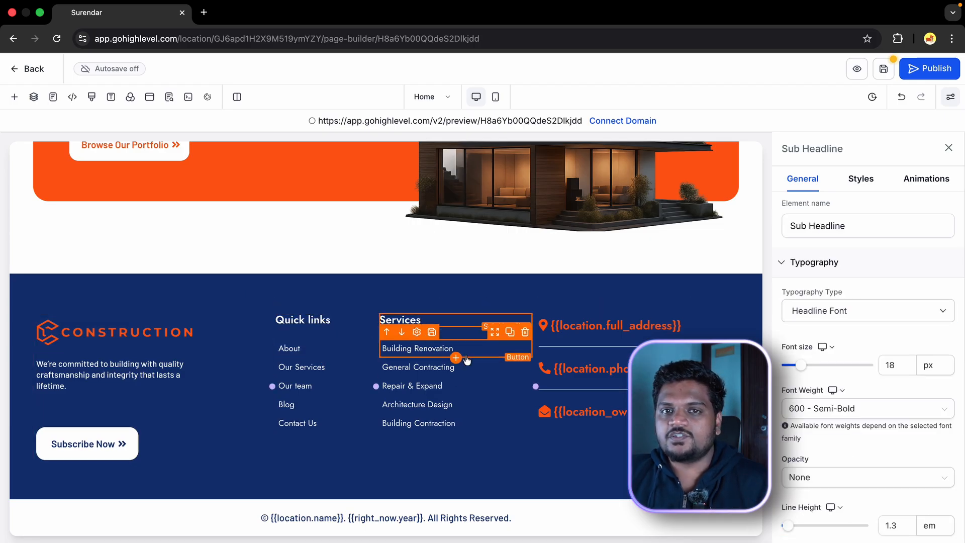
# Replace the footer's full address placeholder with "India"
pyautogui.click(613, 325)
pyautogui.tripleClick(792, 309)
pyautogui.write('India')
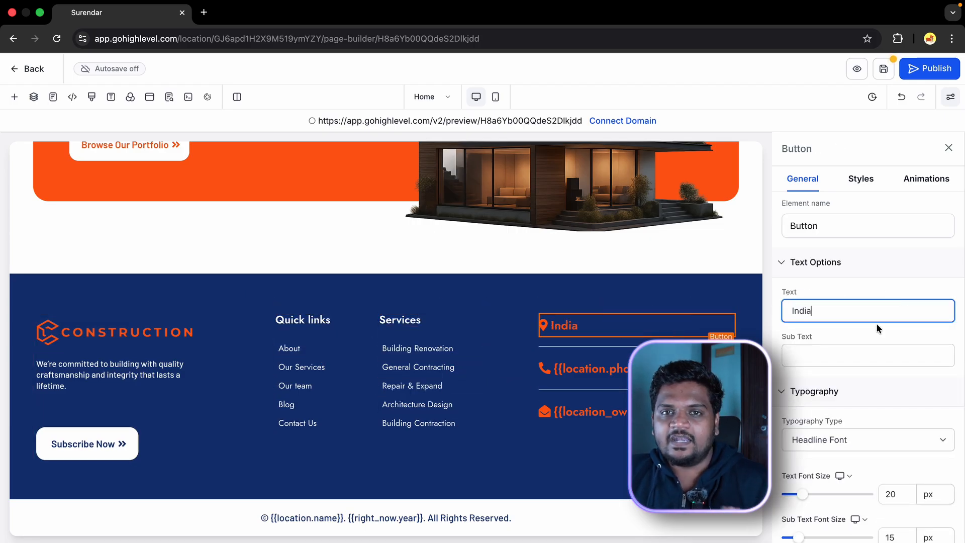
# Replace the footer's owner email placeholder with the contact's email address
pyautogui.scroll(-1, 877, 328)
pyautogui.click(583, 369)
pyautogui.click(583, 412)
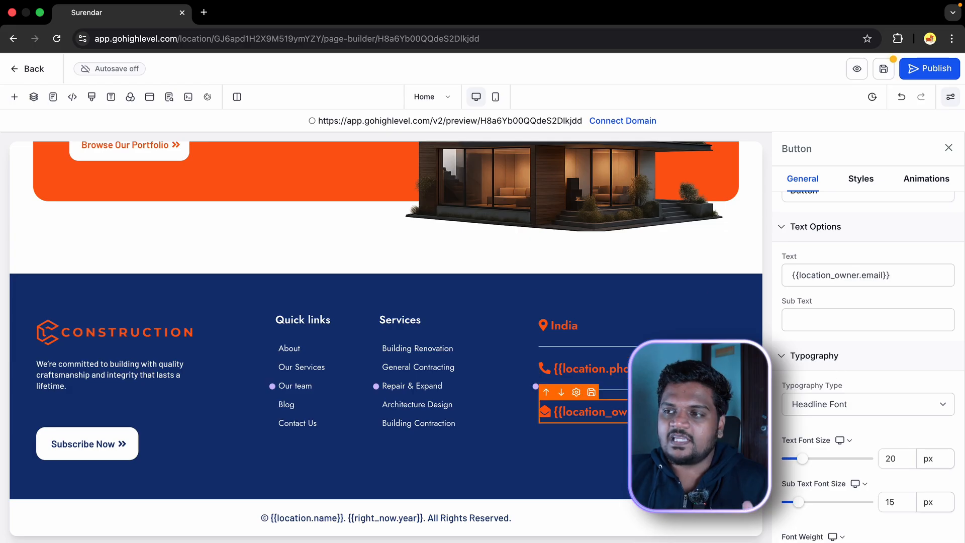
pyautogui.click(899, 273)
pyautogui.tripleClick(900, 273)
pyautogui.write('test@example.com')
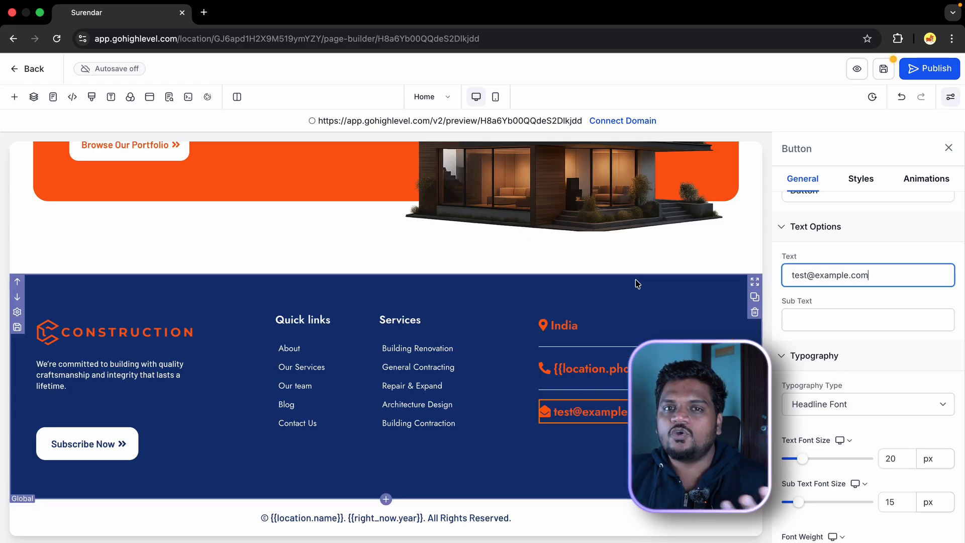
# Check the button action of the footer's Building Renovation link, preview the page in a new tab and return to the editor
pyautogui.click(417, 347)
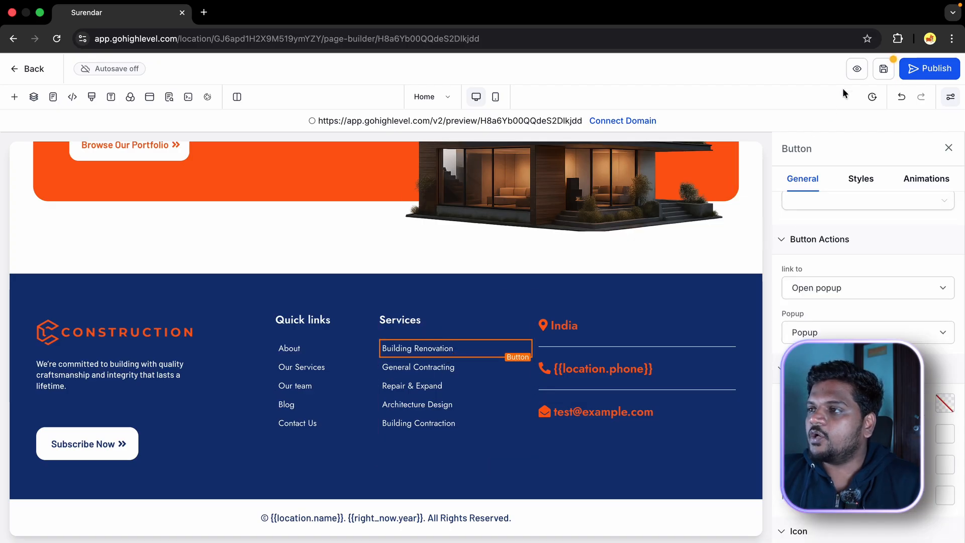
pyautogui.click(856, 69)
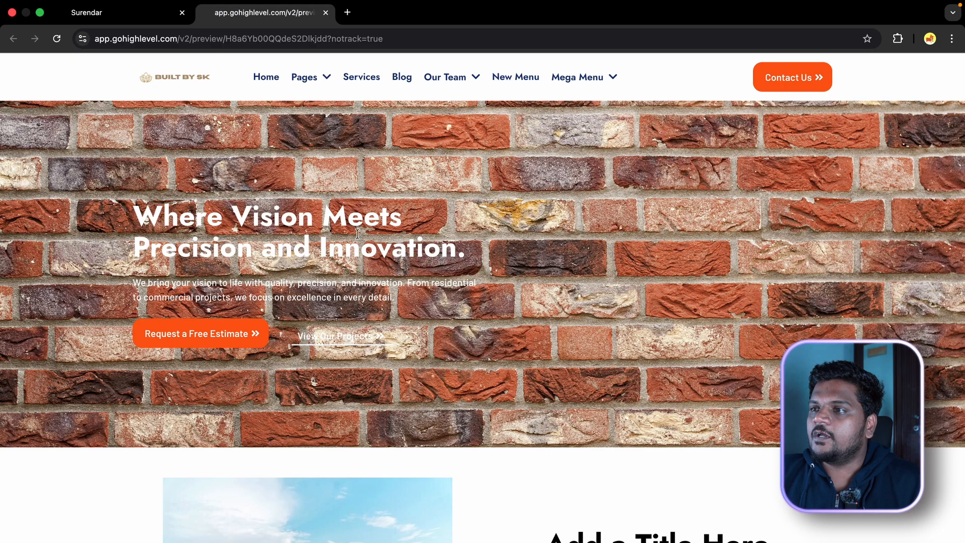
pyautogui.hotkey('ctrl', 'shift', 'Tab')
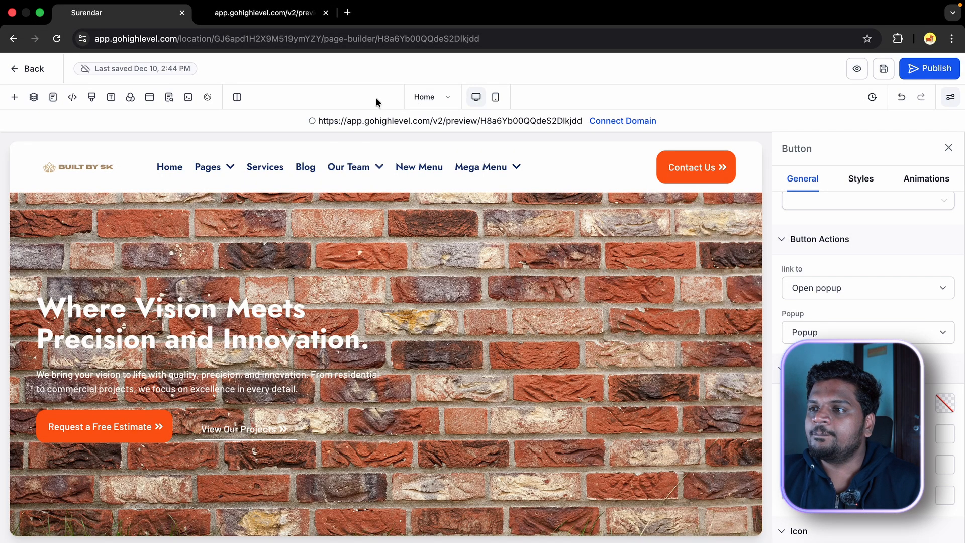
# Browse the available page elements and the prebuilt FAQs section templates
pyautogui.click(15, 97)
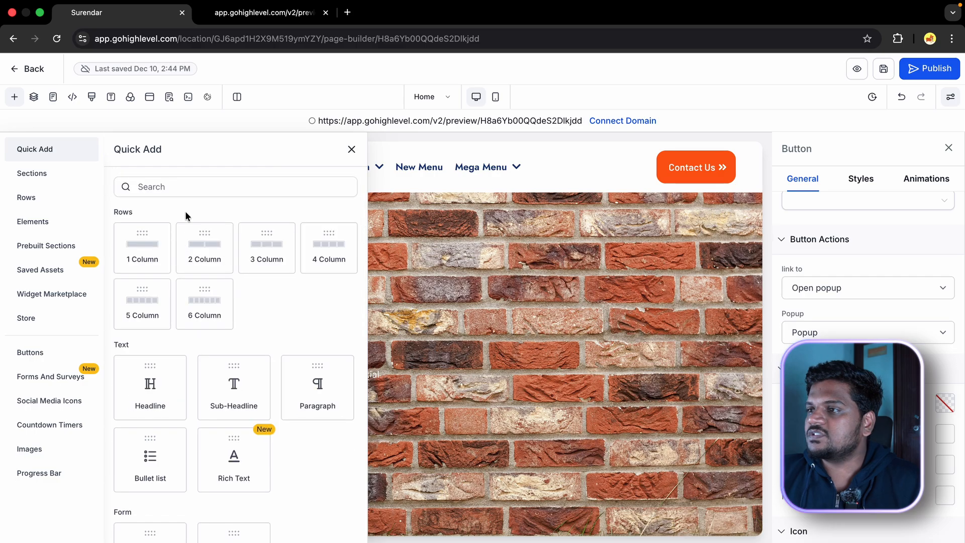
pyautogui.click(33, 222)
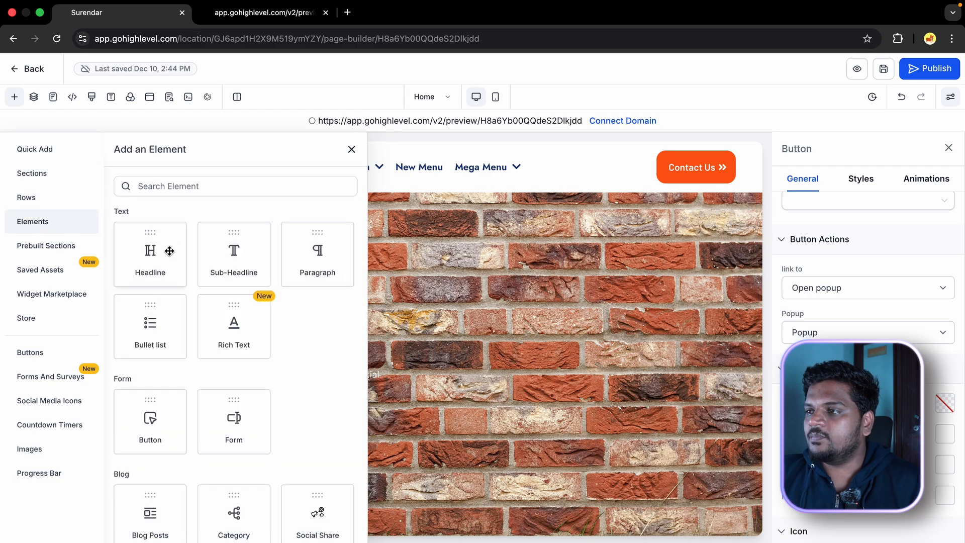
pyautogui.click(70, 247)
pyautogui.click(151, 198)
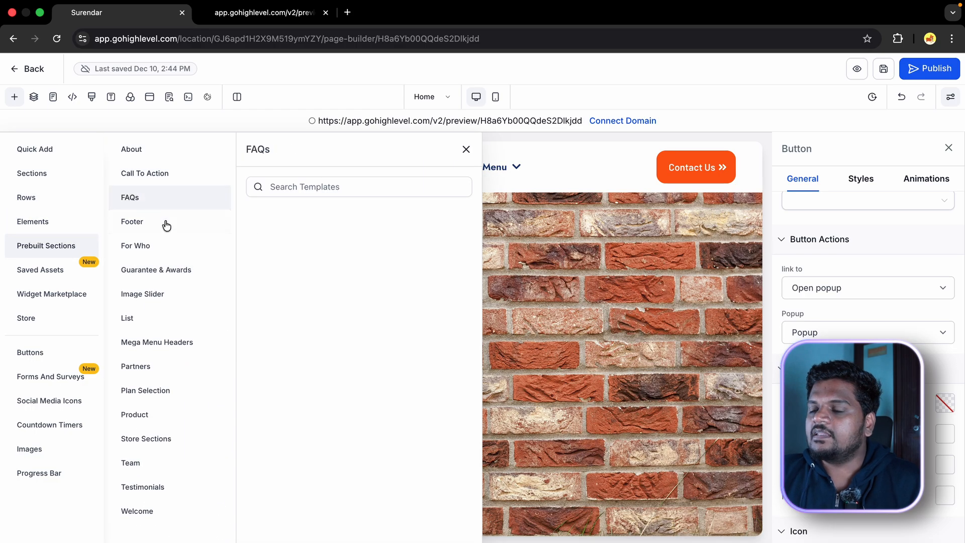
# Examine the page's layer structure by expanding the Header down to its first column's Navigation Menu
pyautogui.click(34, 96)
pyautogui.click(14, 187)
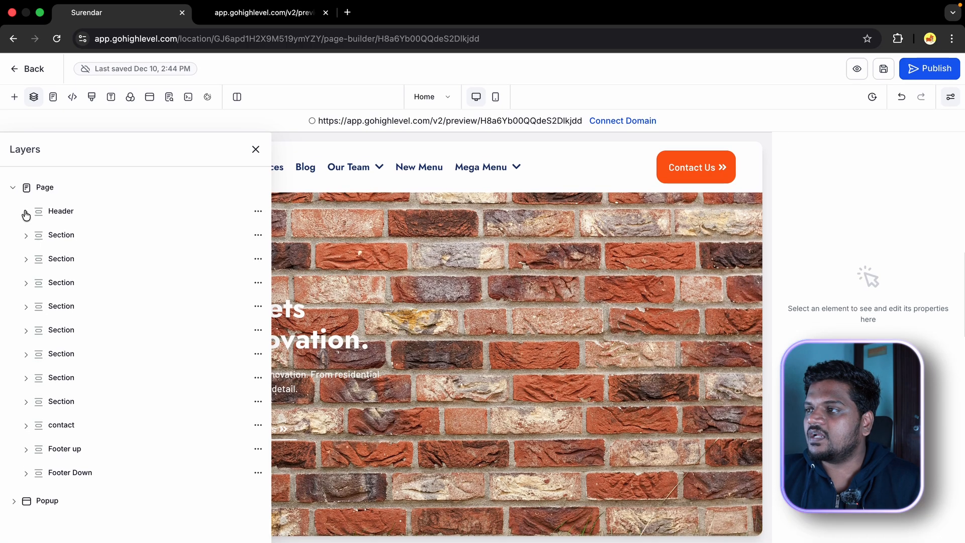
pyautogui.click(25, 212)
pyautogui.click(38, 236)
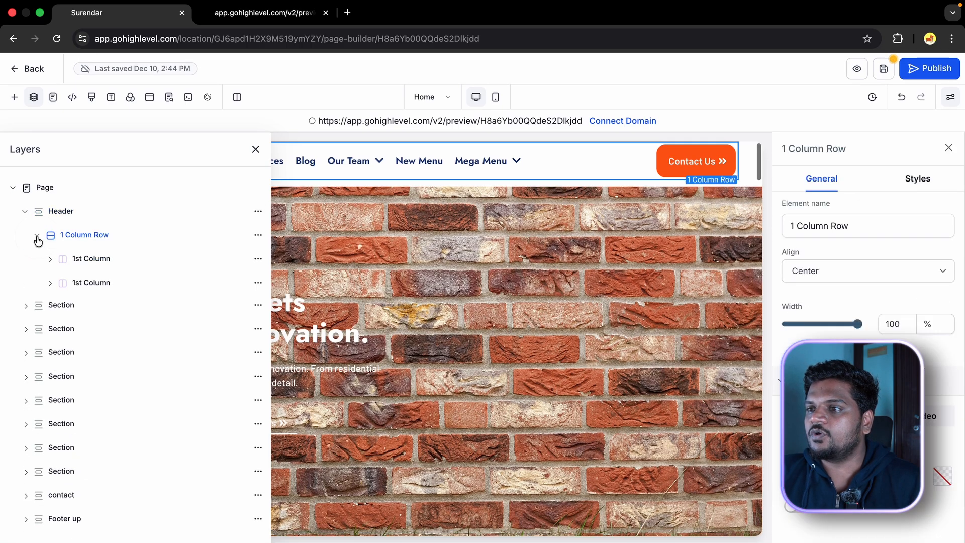
pyautogui.click(50, 261)
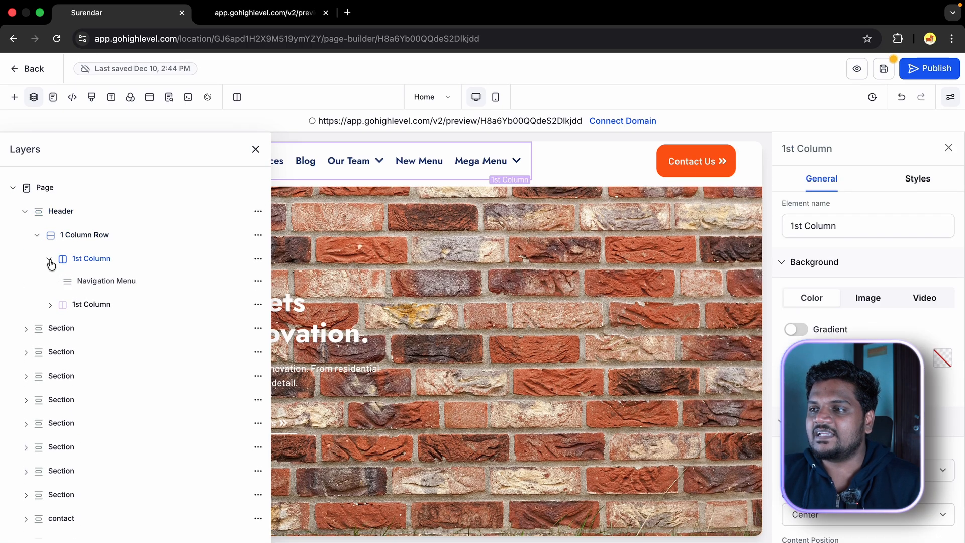
# Review the list of the website's main pages
pyautogui.click(53, 96)
pyautogui.click(75, 222)
pyautogui.click(567, 348)
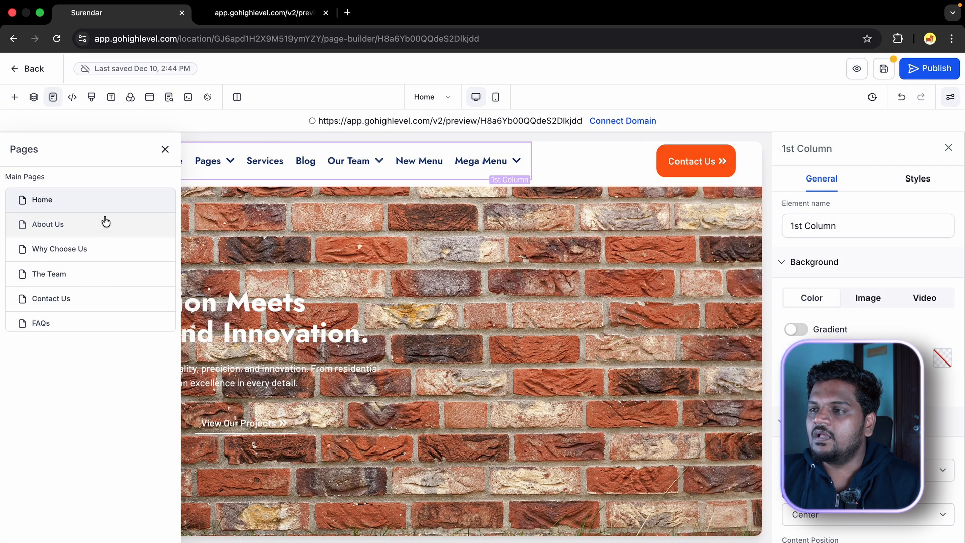
# Look at the header and footer tracking code editors and close them without saving
pyautogui.click(73, 97)
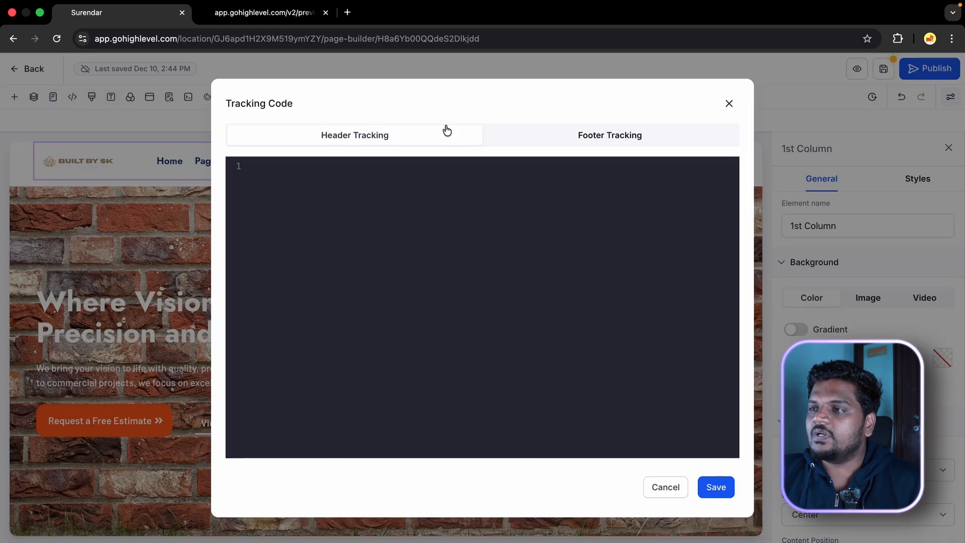
pyautogui.click(668, 140)
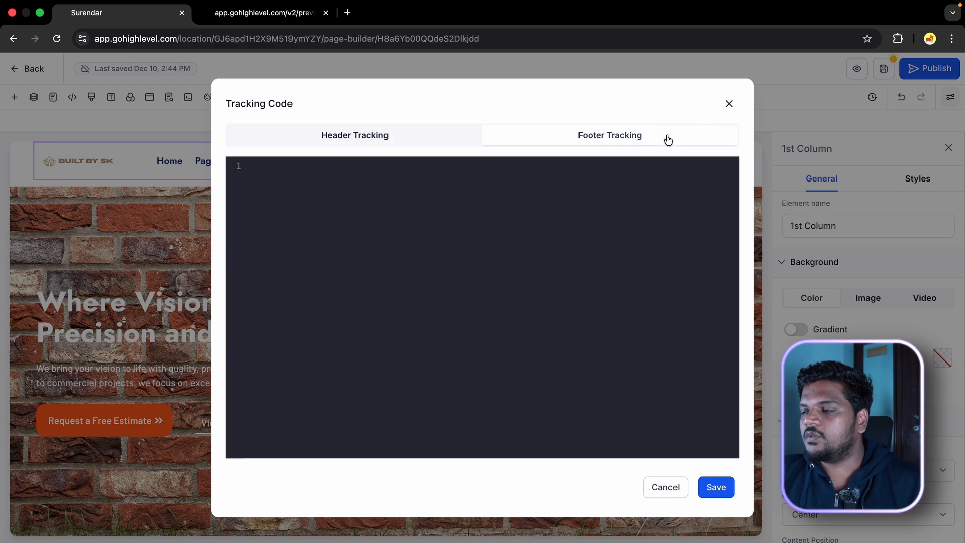
pyautogui.click(665, 487)
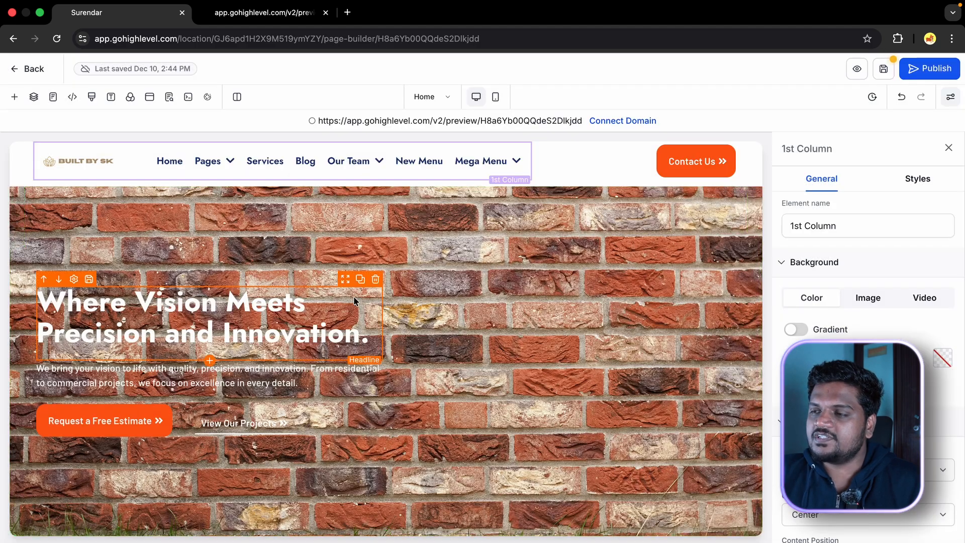
# Look at the custom CSS editor without saving, and browse the headline fonts available in the typography settings
pyautogui.click(92, 97)
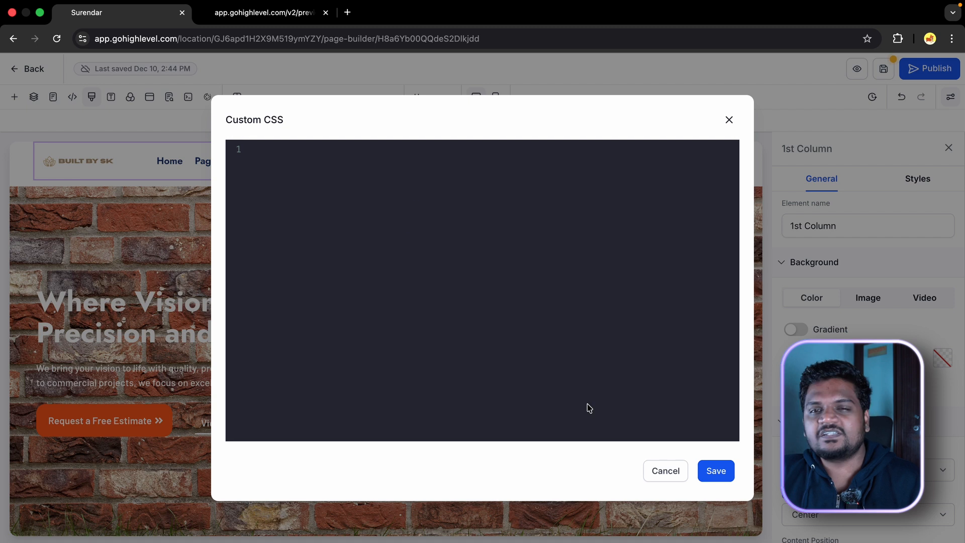
pyautogui.click(663, 472)
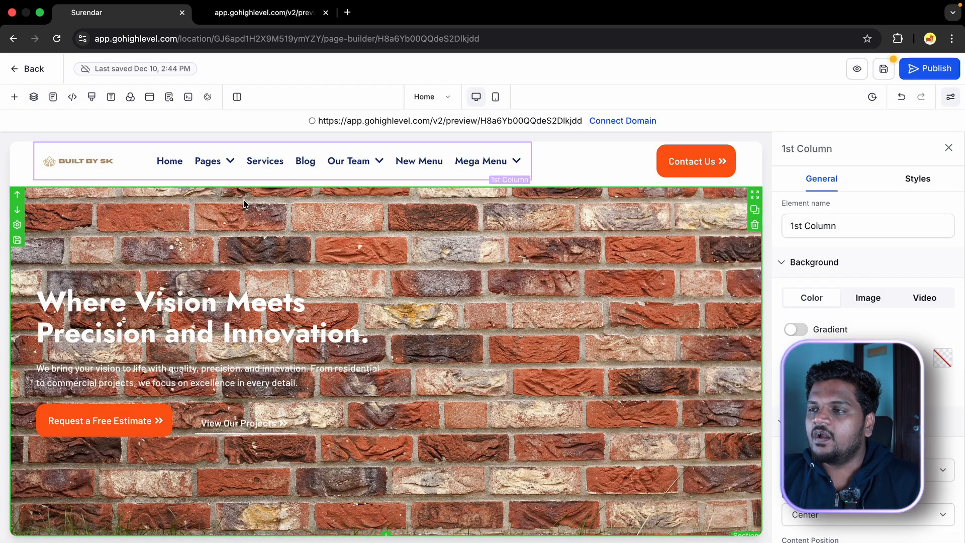
pyautogui.click(111, 97)
pyautogui.click(123, 216)
pyautogui.scroll(-10, 270, 221)
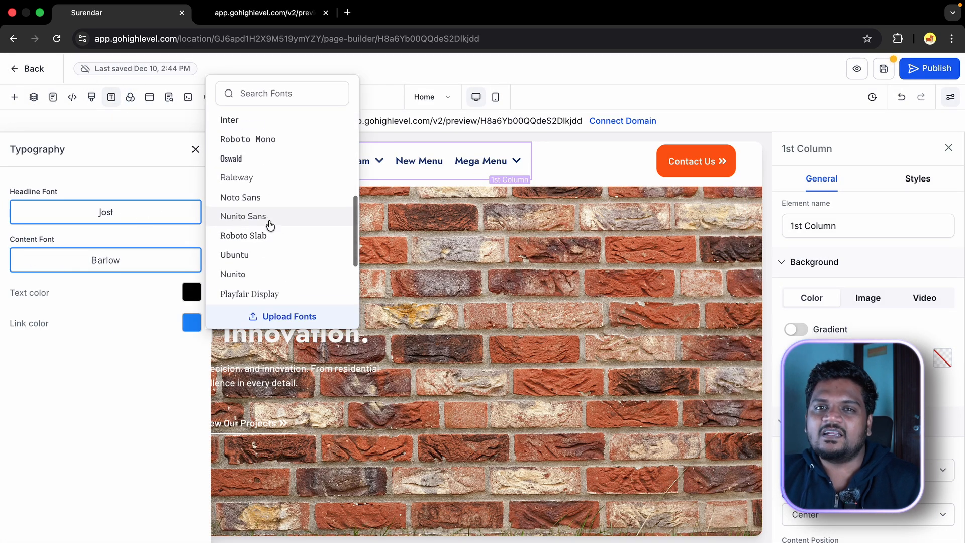
pyautogui.click(57, 330)
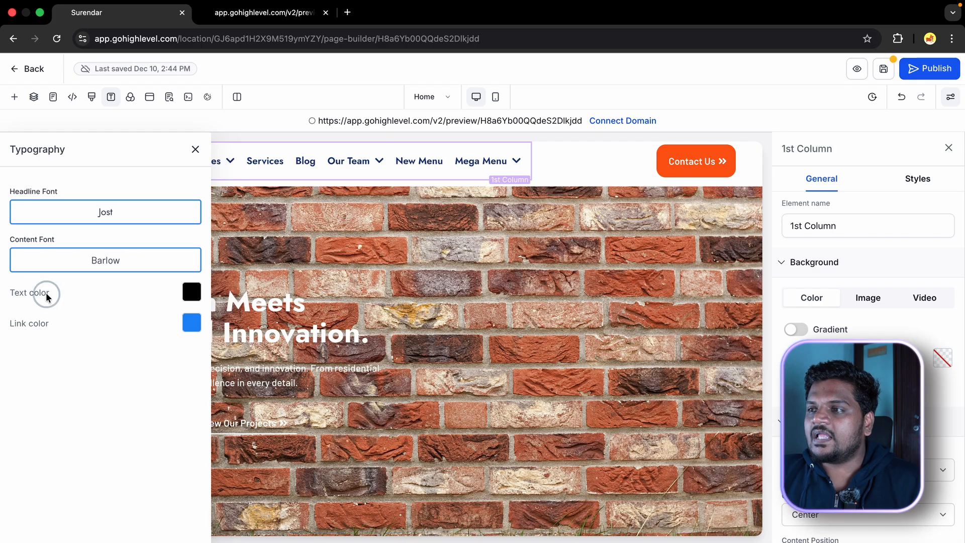
# Look at the page background settings and the media storage for a background image, without choosing a file
pyautogui.click(130, 97)
pyautogui.click(184, 214)
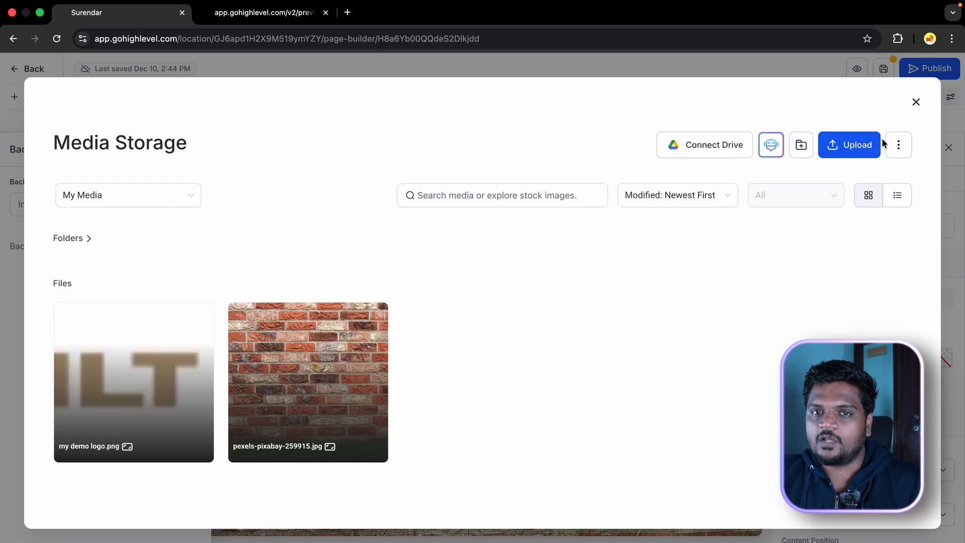
pyautogui.click(916, 102)
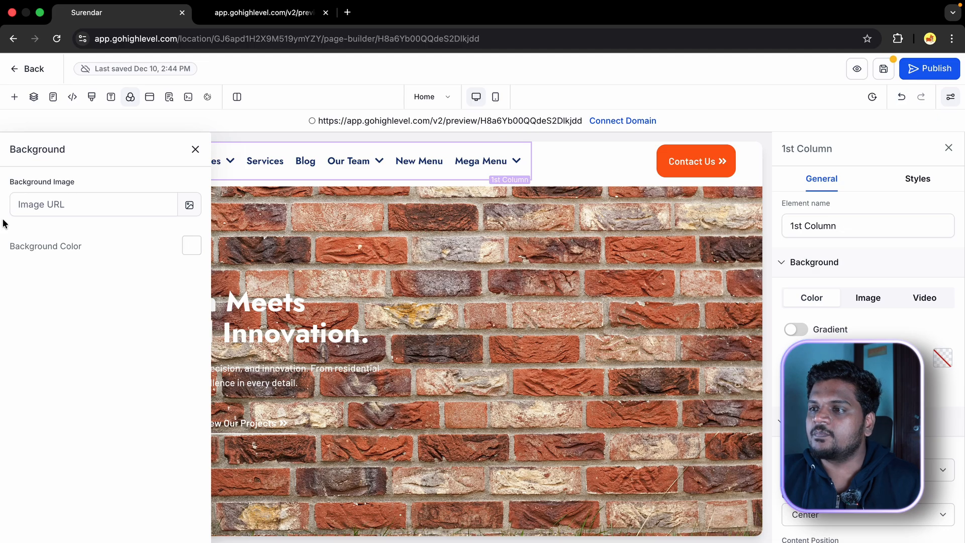
# Open the existing exit popup, assign the "Get In Touch With Us" form to its form element, and close the popup
pyautogui.click(150, 96)
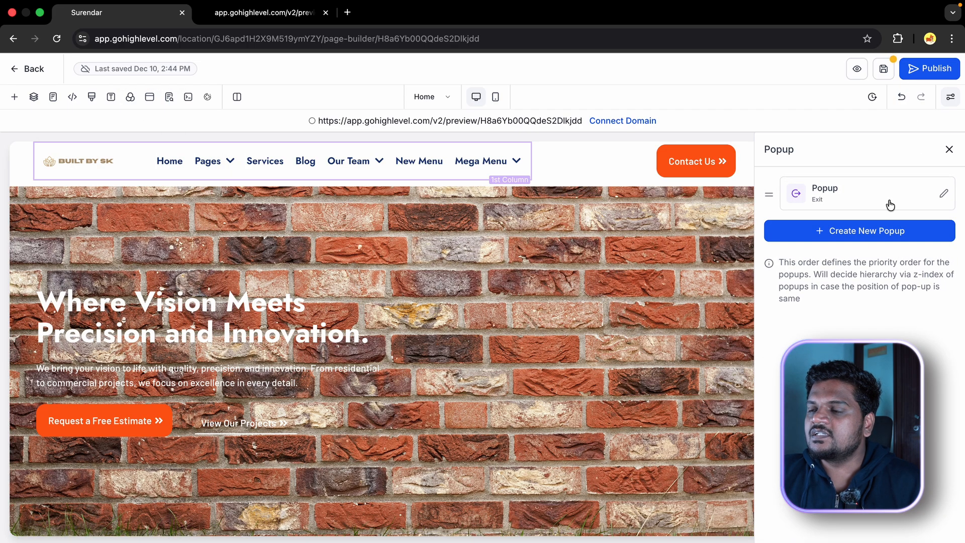
pyautogui.click(944, 197)
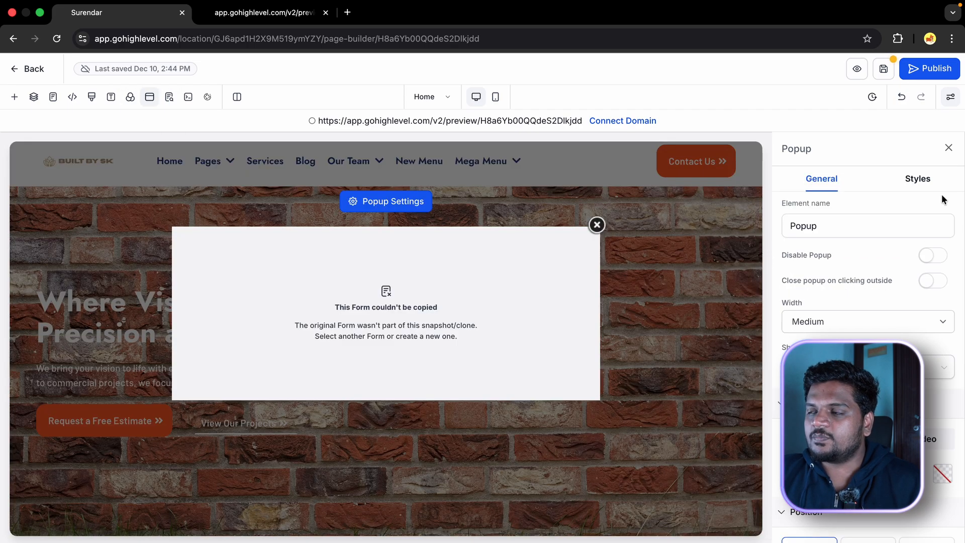
pyautogui.click(502, 291)
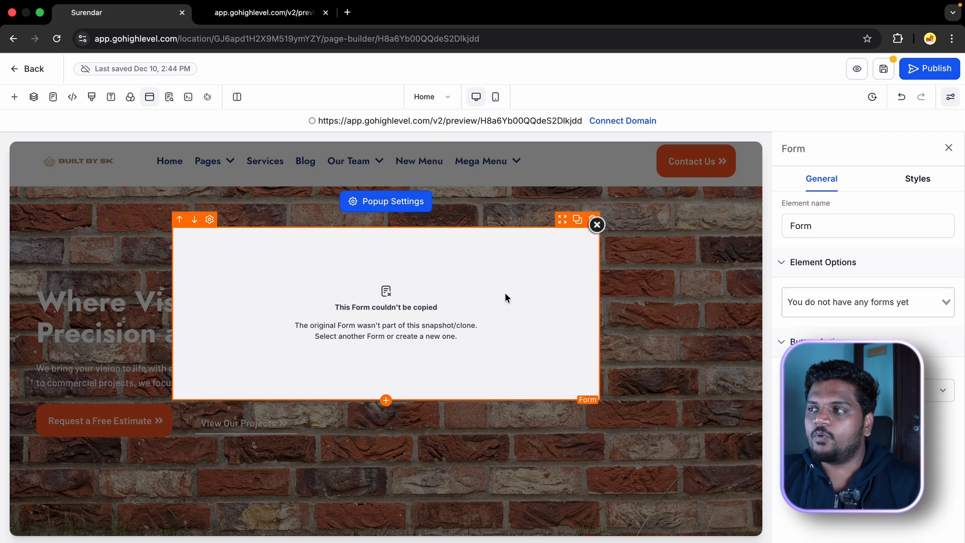
pyautogui.click(893, 302)
pyautogui.click(893, 328)
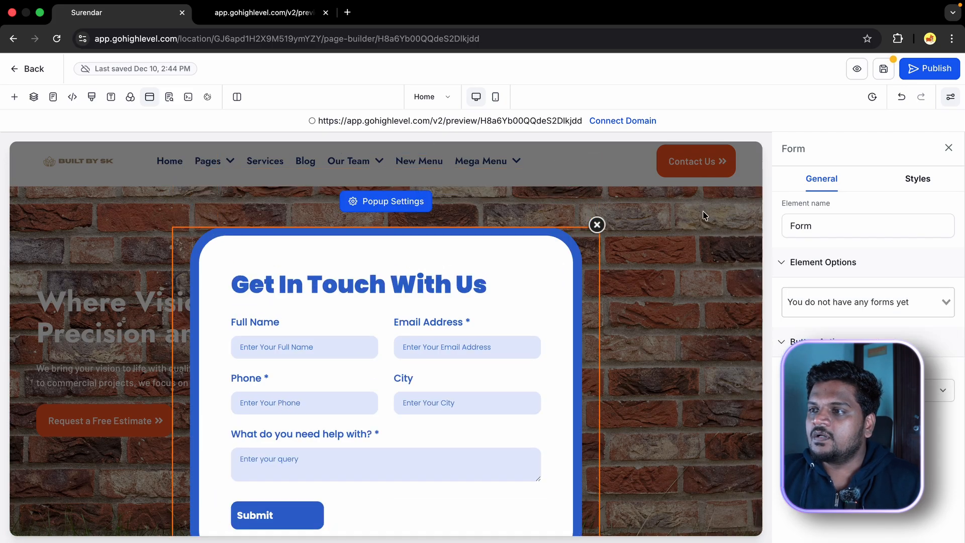
pyautogui.click(584, 226)
# Examine the title, description and keywords fields in the page's SEO meta data
pyautogui.click(169, 96)
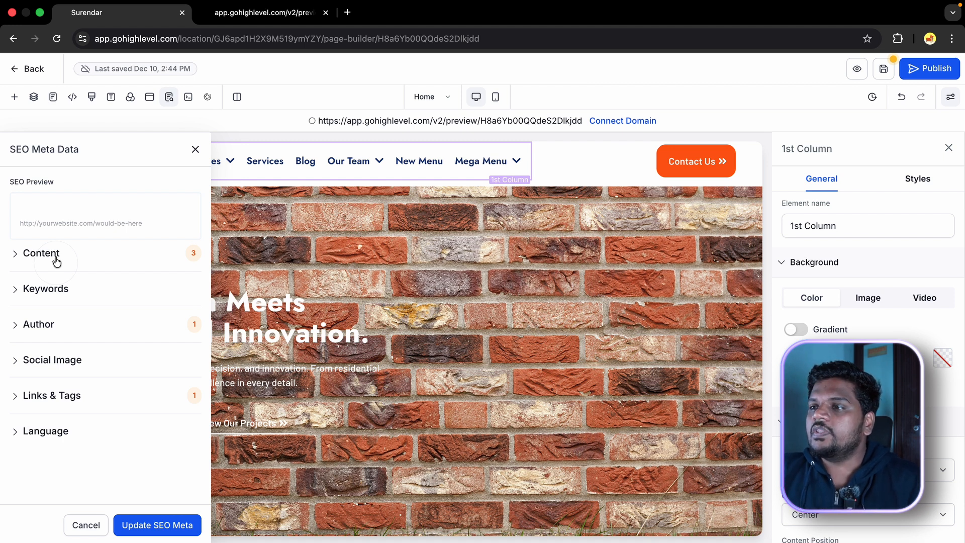
pyautogui.click(57, 262)
pyautogui.scroll(-1, 30, 241)
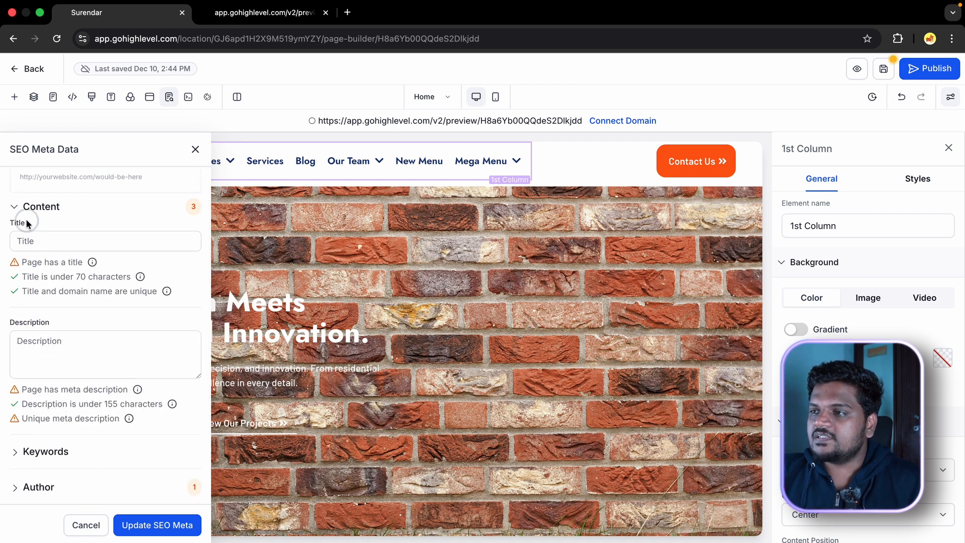
pyautogui.click(27, 223)
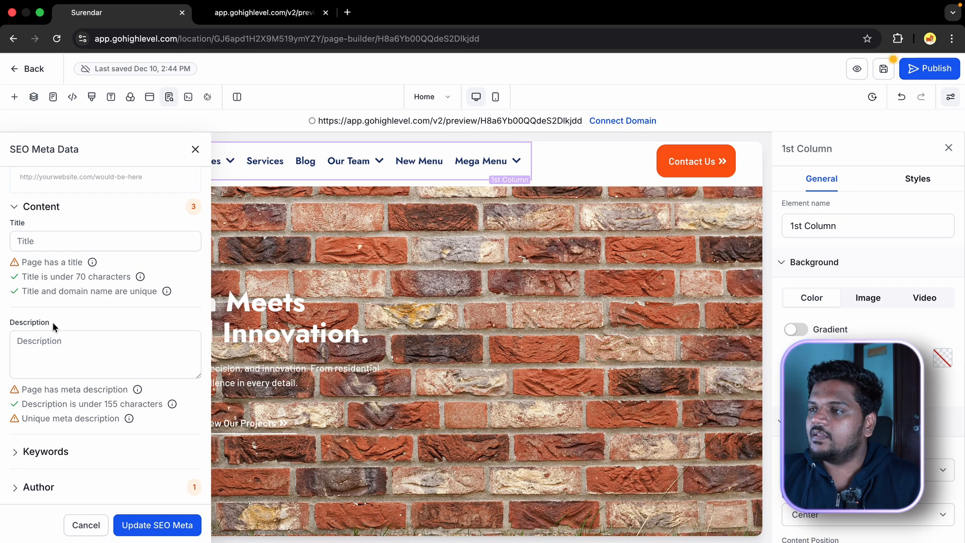
pyautogui.scroll(-2, 59, 322)
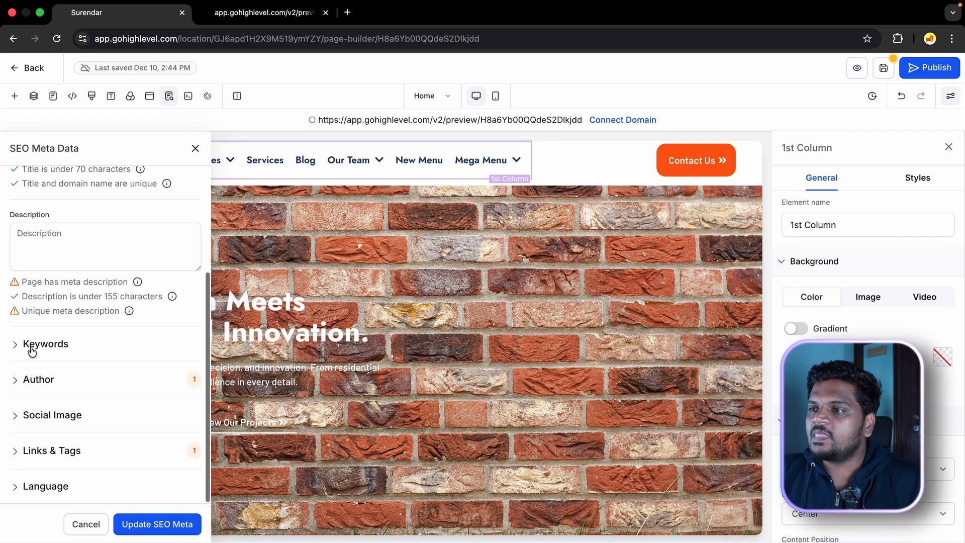
pyautogui.click(13, 346)
pyautogui.scroll(-1, 30, 337)
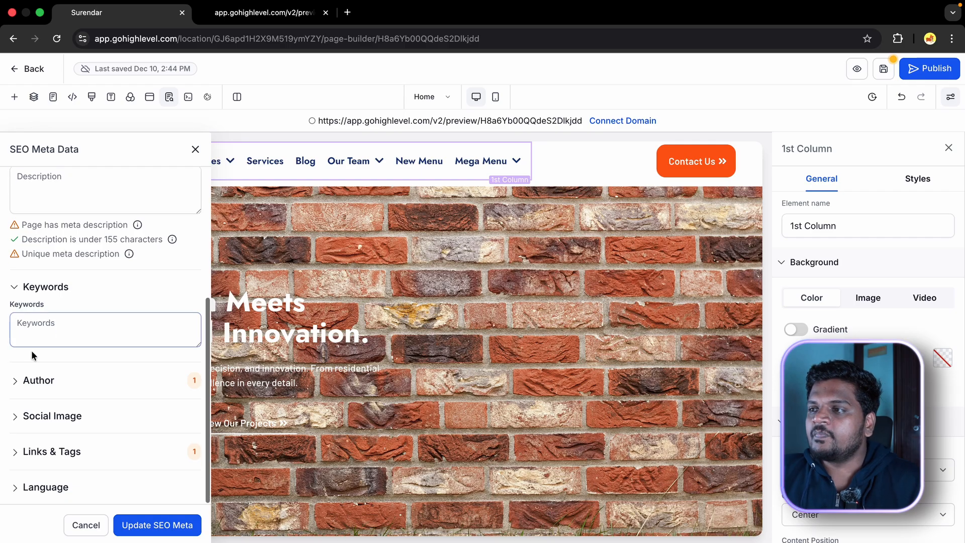
# Examine the Author, Social Image and Links & Tags sections of the SEO meta data
pyautogui.click(18, 383)
pyautogui.scroll(-1, 65, 337)
pyautogui.click(61, 362)
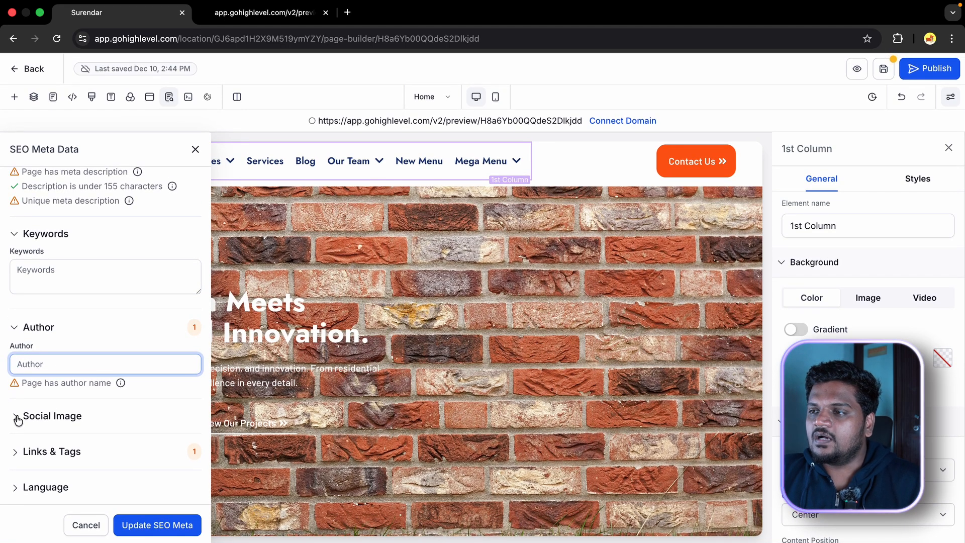
pyautogui.click(17, 415)
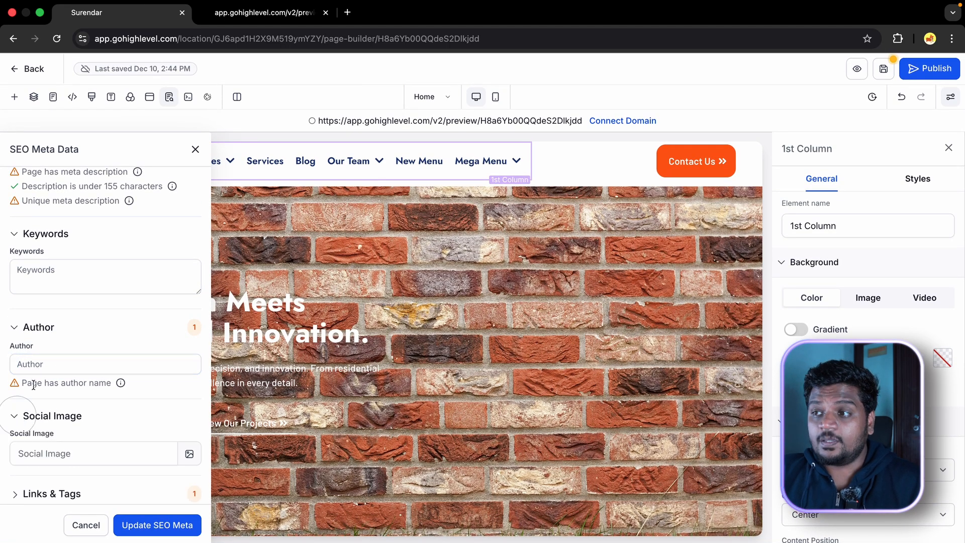
pyautogui.scroll(-1, 67, 343)
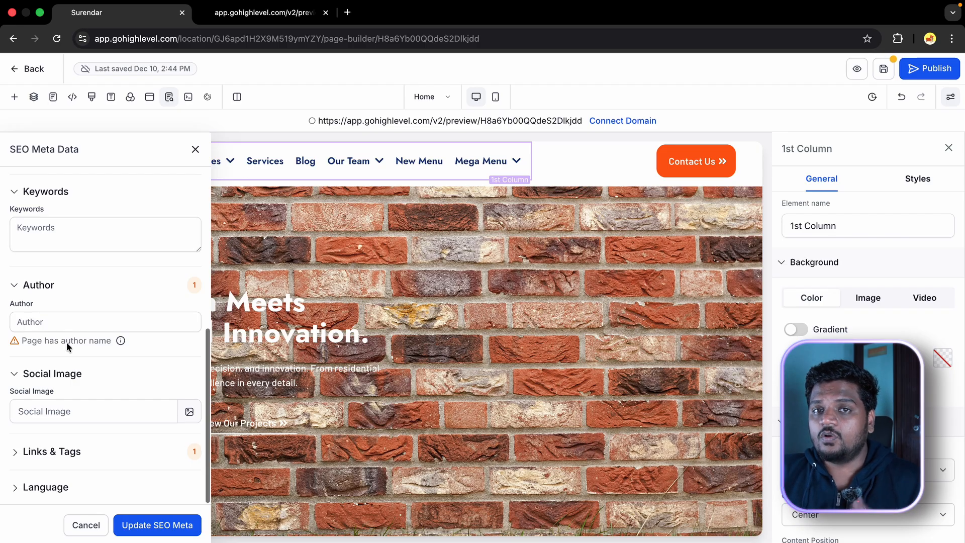
pyautogui.click(20, 452)
pyautogui.scroll(-2, 94, 354)
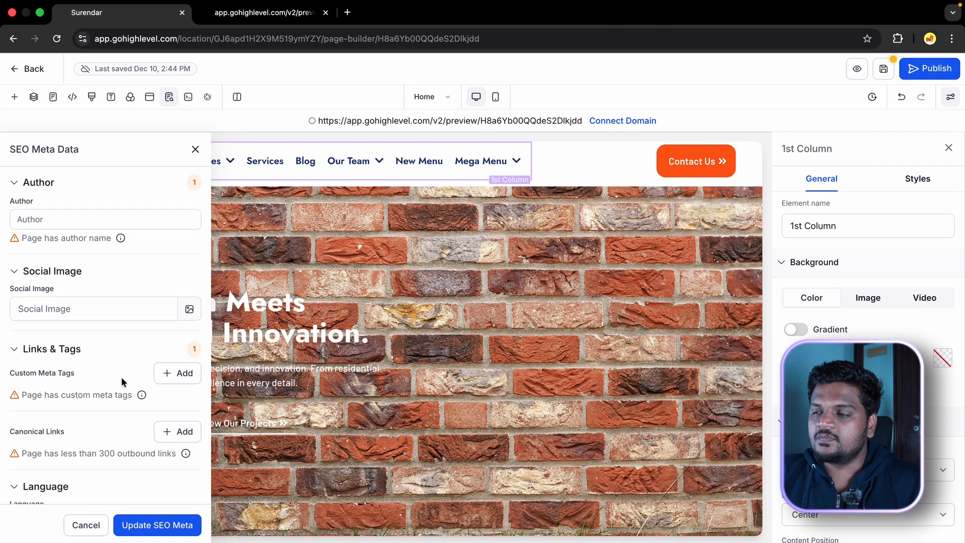
# Browse the SEO language options and close the SEO meta data without updating it
pyautogui.click(75, 487)
pyautogui.click(86, 484)
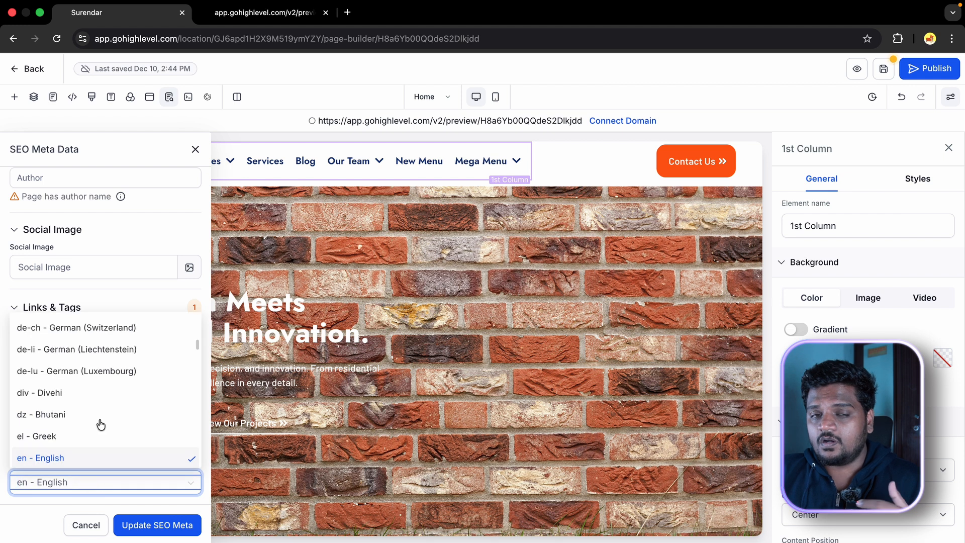
pyautogui.scroll(-5, 98, 420)
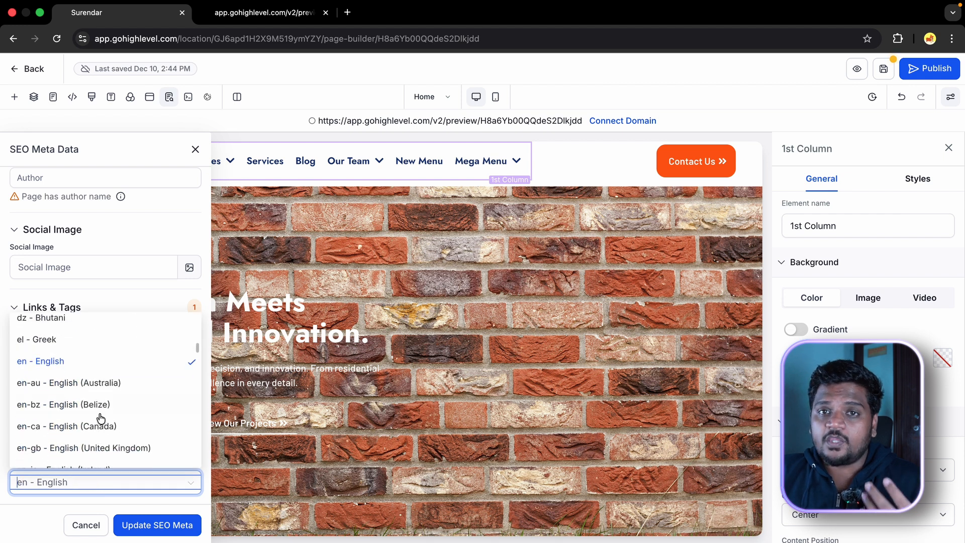
pyautogui.click(194, 500)
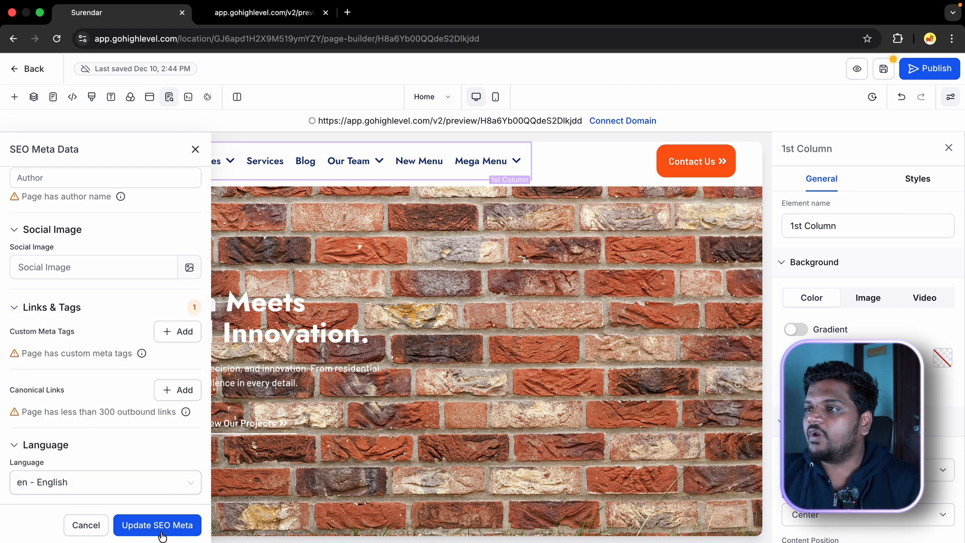
pyautogui.scroll(10, 162, 421)
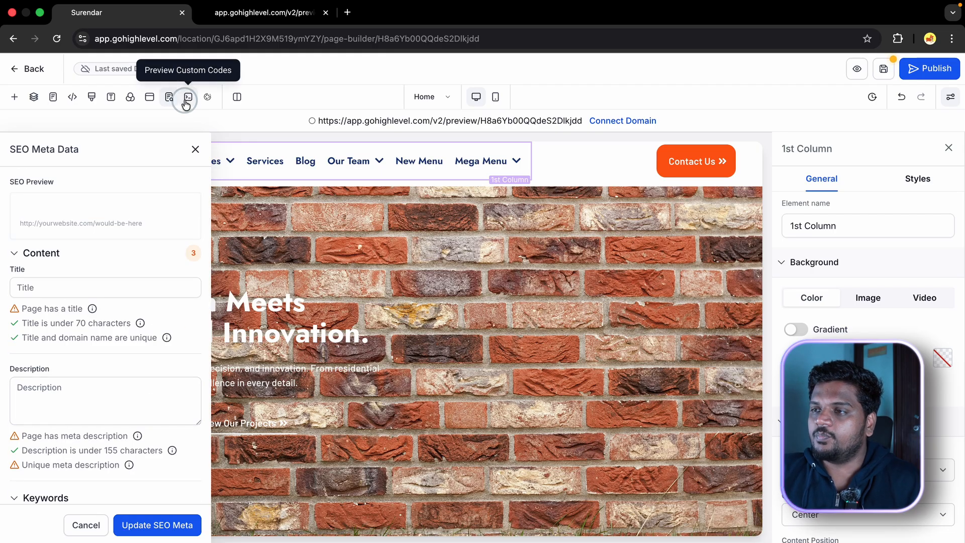
pyautogui.click(196, 150)
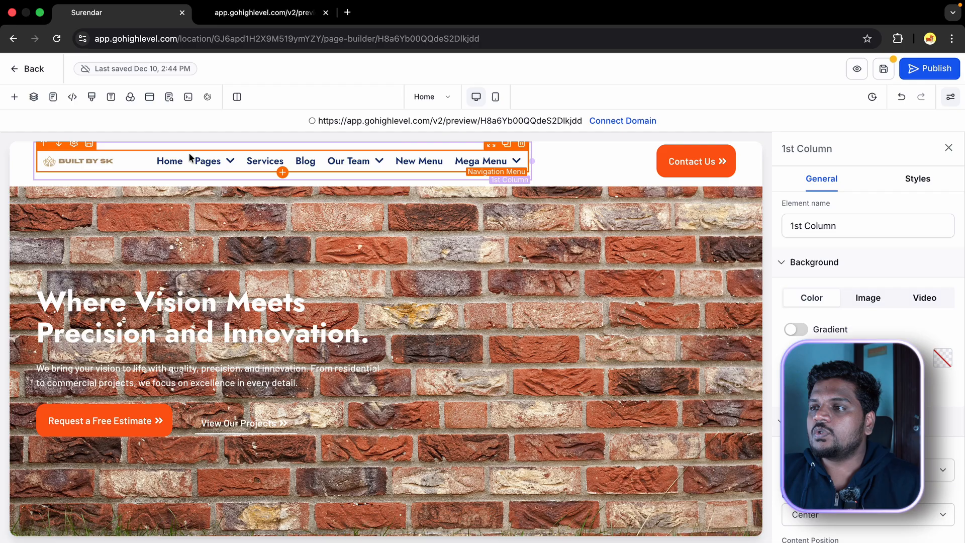
# Enable the cookie consent banner and agree to its notice about third-party widgets and custom code
pyautogui.click(205, 98)
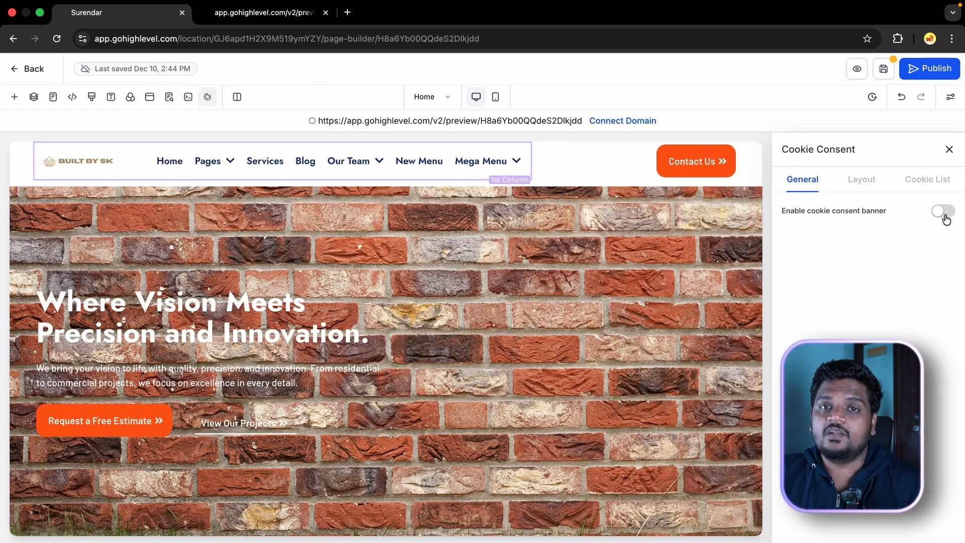
pyautogui.click(944, 213)
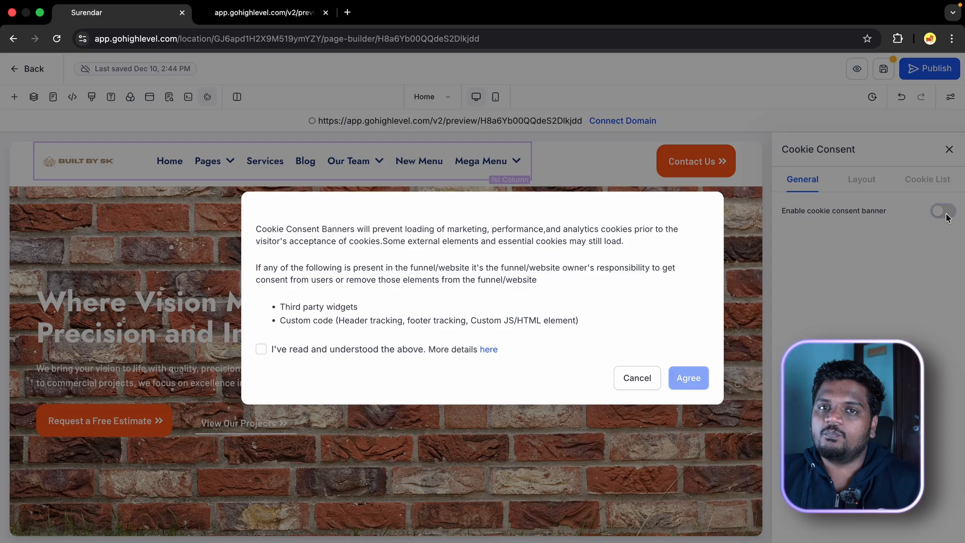
pyautogui.click(397, 353)
pyautogui.click(688, 378)
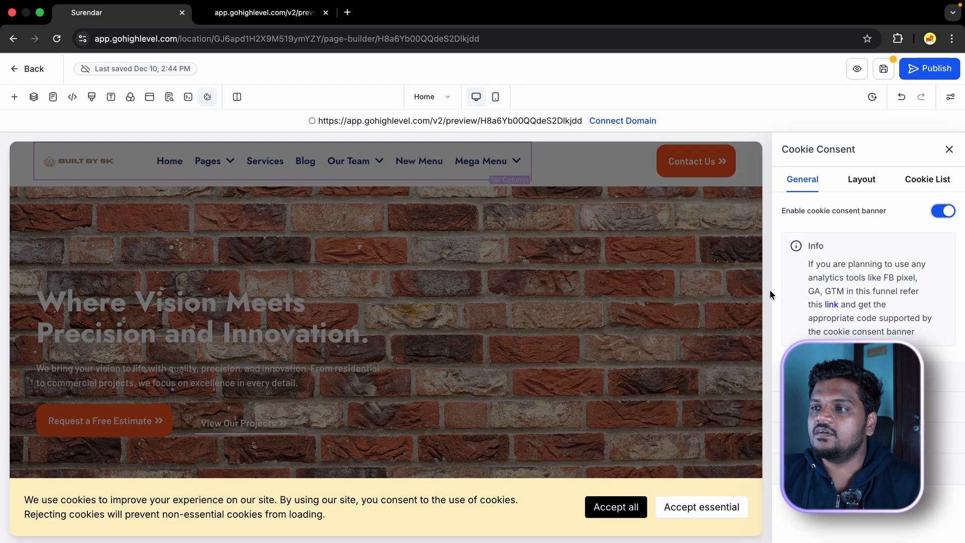
# Look through the cookie consent's Layout and Cookie List settings and disable the banner
pyautogui.click(870, 191)
pyautogui.click(929, 185)
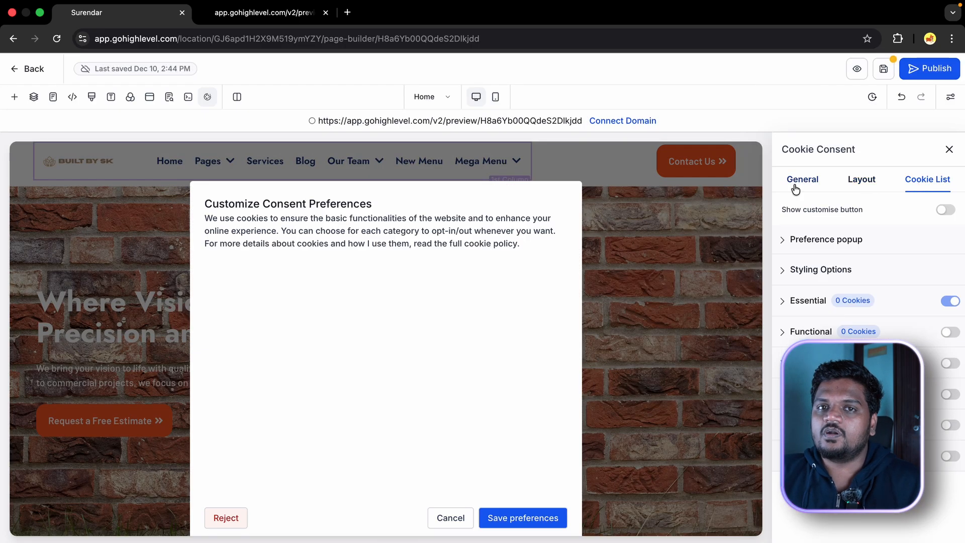
pyautogui.click(797, 186)
pyautogui.click(943, 211)
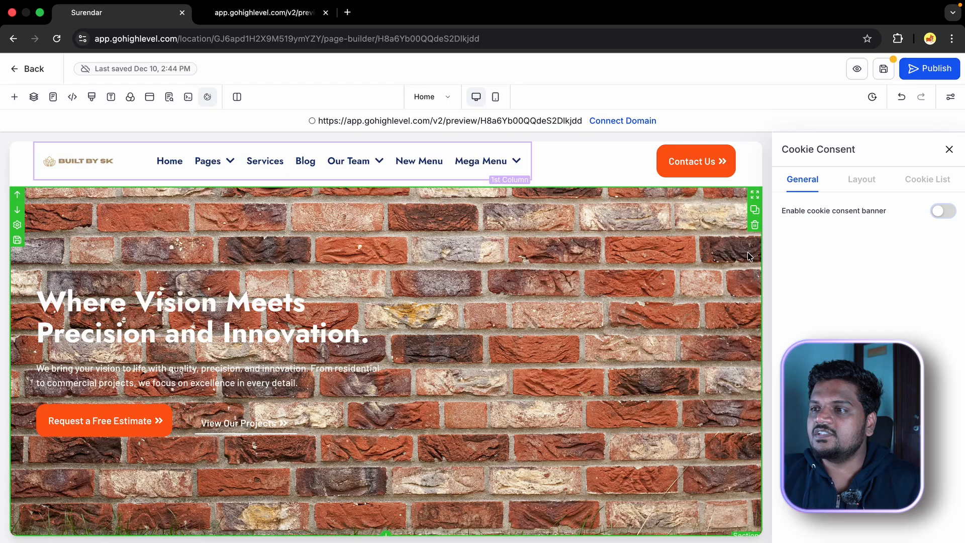
# Try 2 Column Mode for the editor's panel layout and set the layout to Auto
pyautogui.click(238, 96)
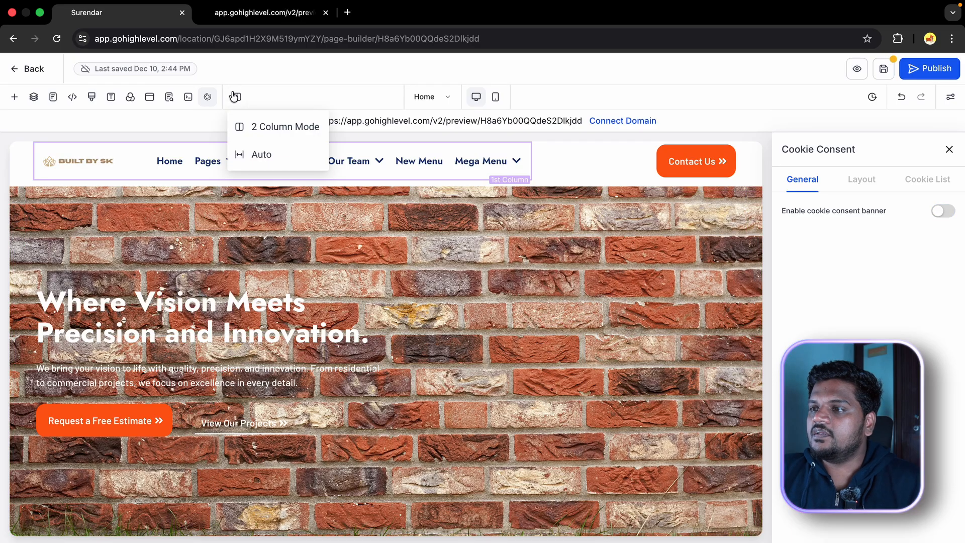
pyautogui.click(297, 132)
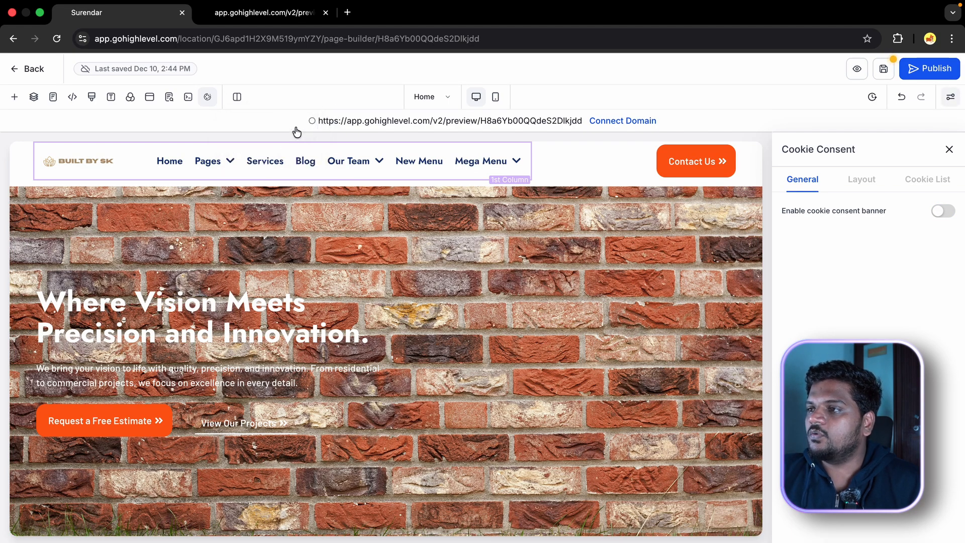
pyautogui.click(237, 97)
pyautogui.click(258, 153)
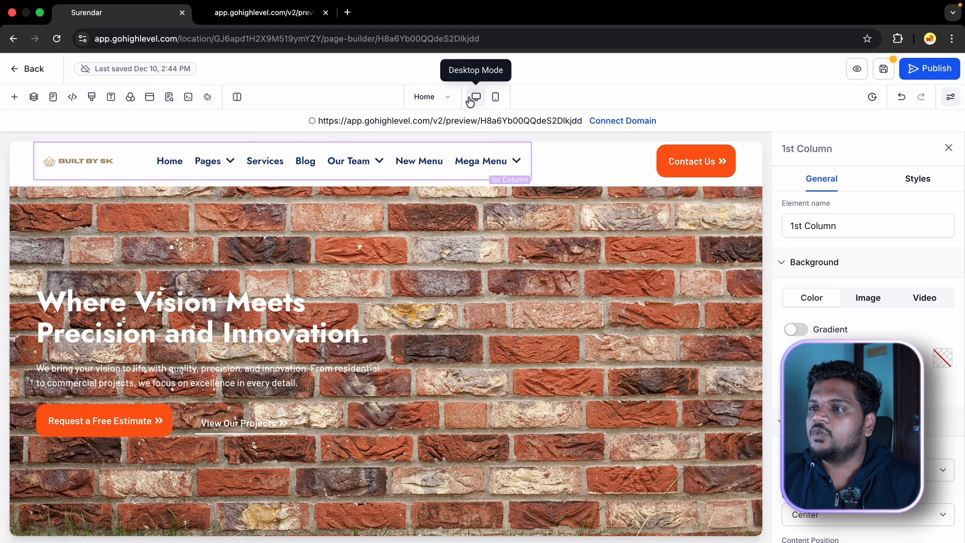
# Review the Home page in the mobile view and return to the desktop view
pyautogui.click(495, 96)
pyautogui.scroll(-5, 410, 260)
pyautogui.scroll(-20, 411, 260)
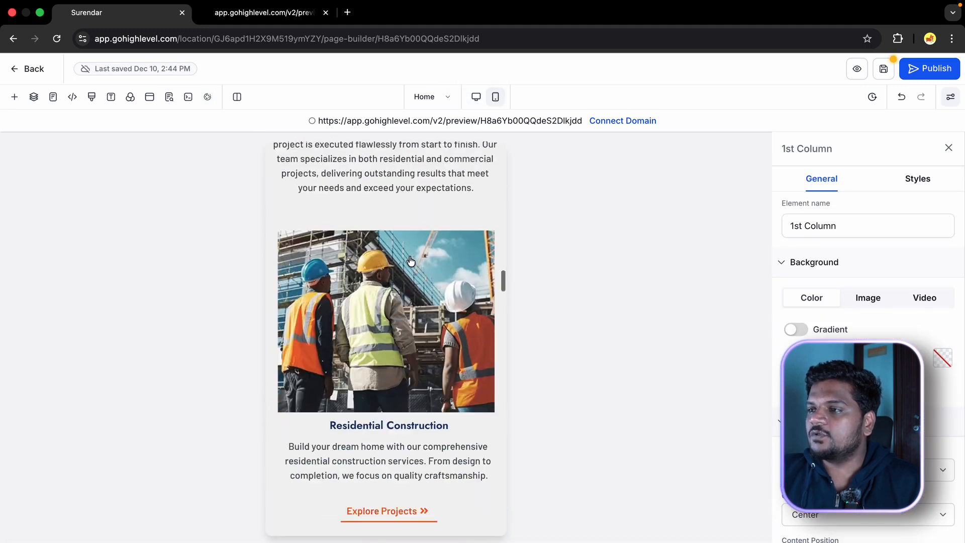
pyautogui.scroll(20, 411, 260)
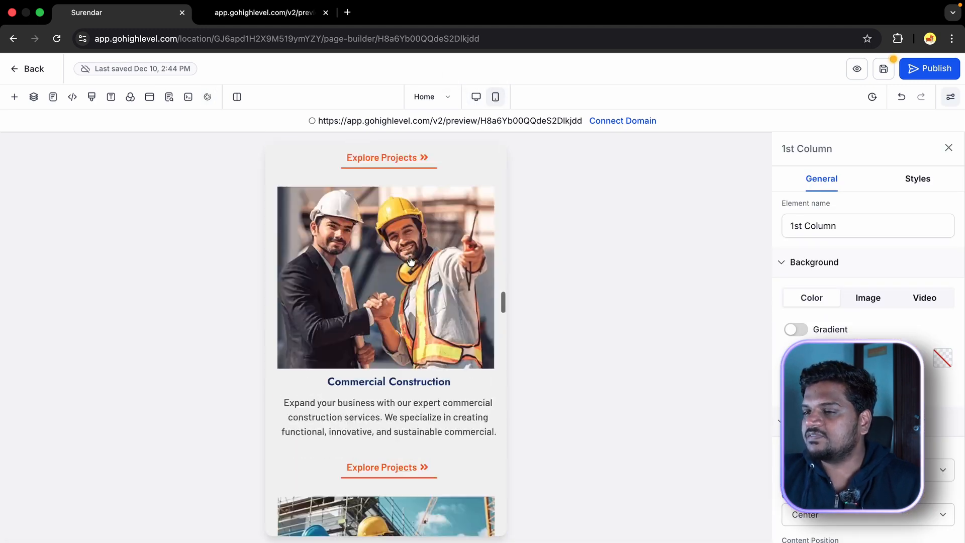
pyautogui.click(476, 97)
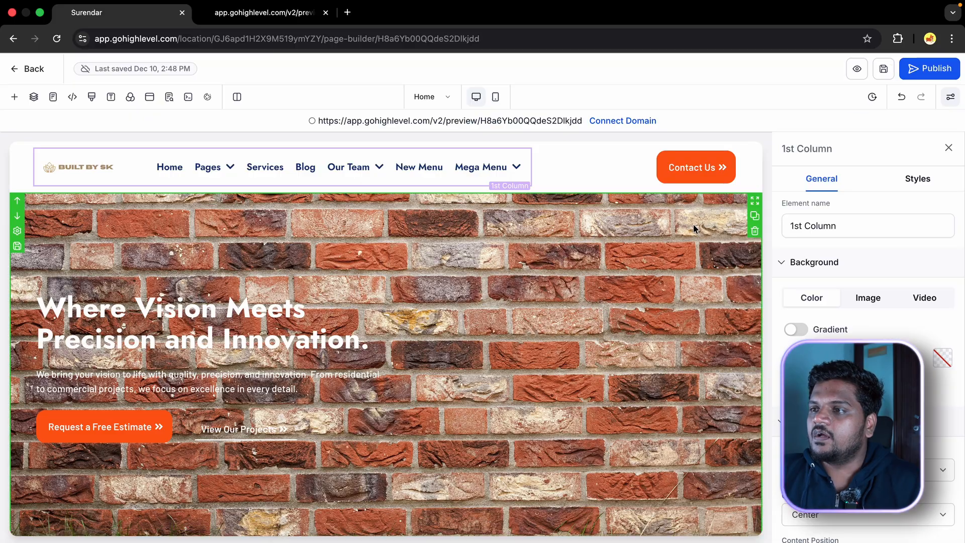
# View the Home page's version history and return to the editor
pyautogui.click(875, 96)
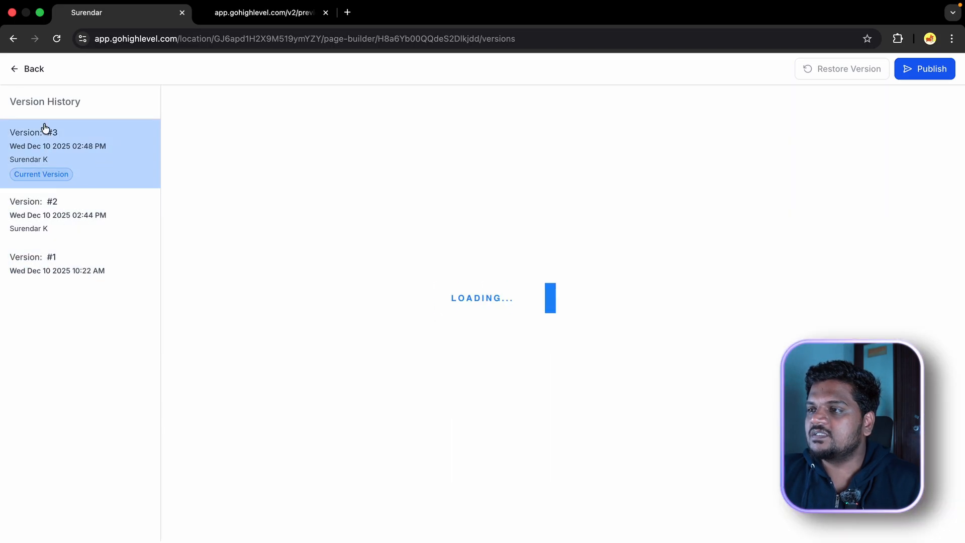
pyautogui.click(15, 68)
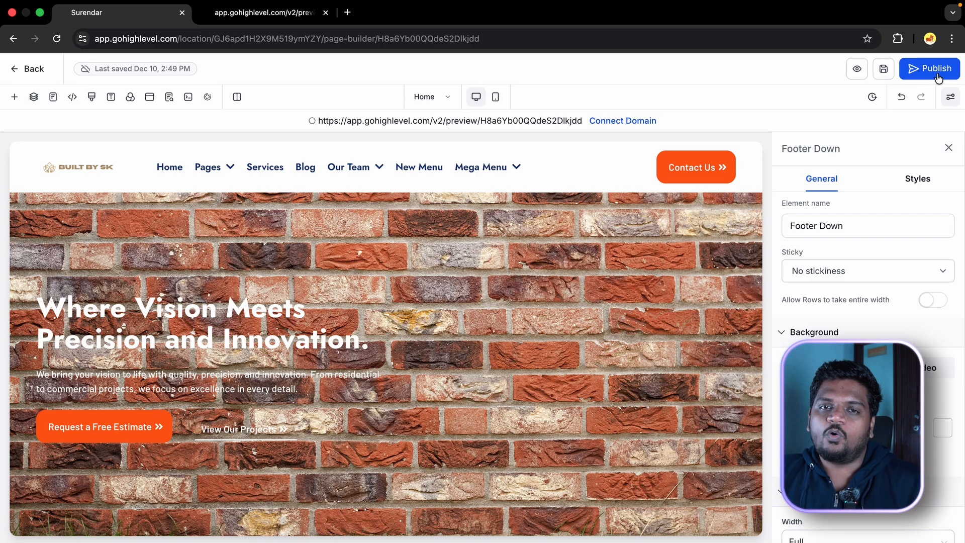
# Publish the Home page and return to the Construction website's page list to look over its pages
pyautogui.click(937, 71)
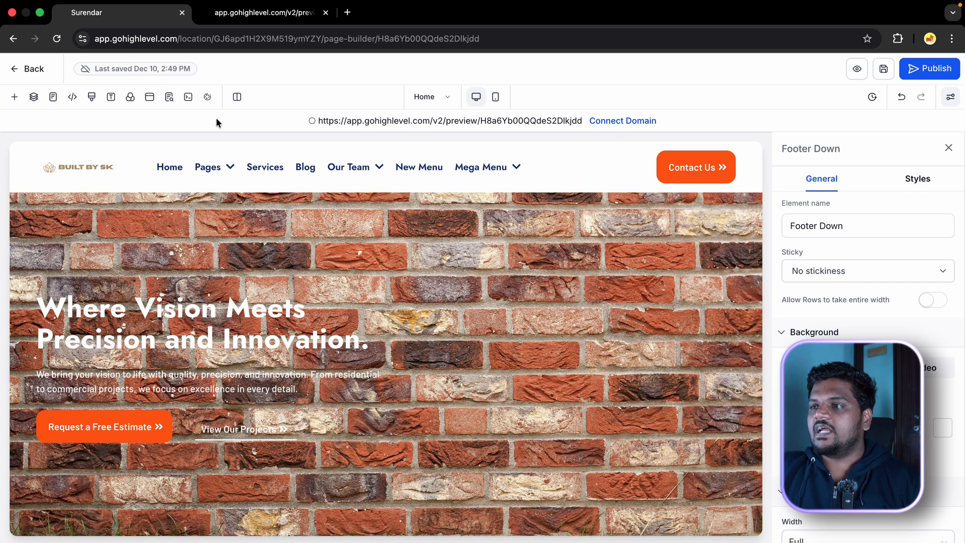
pyautogui.click(33, 71)
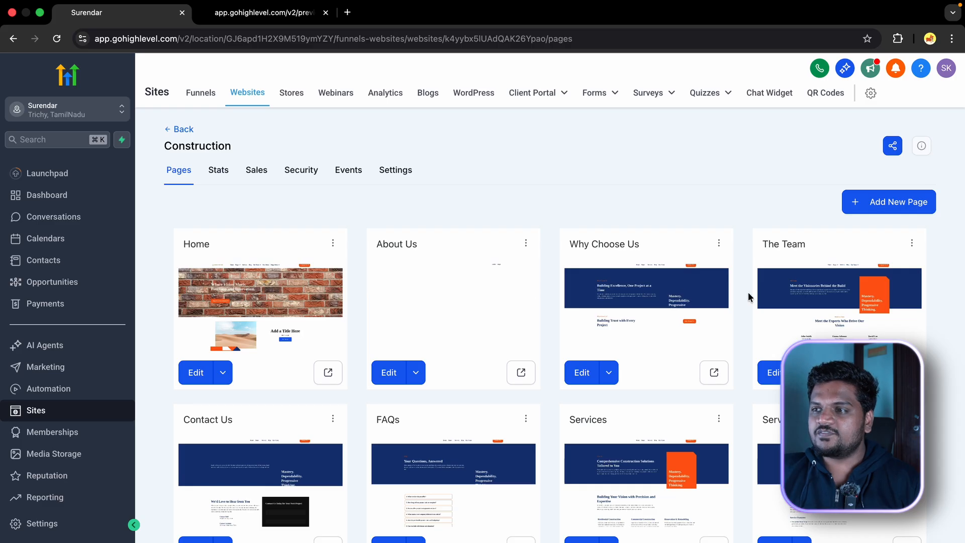
pyautogui.scroll(-5, 748, 292)
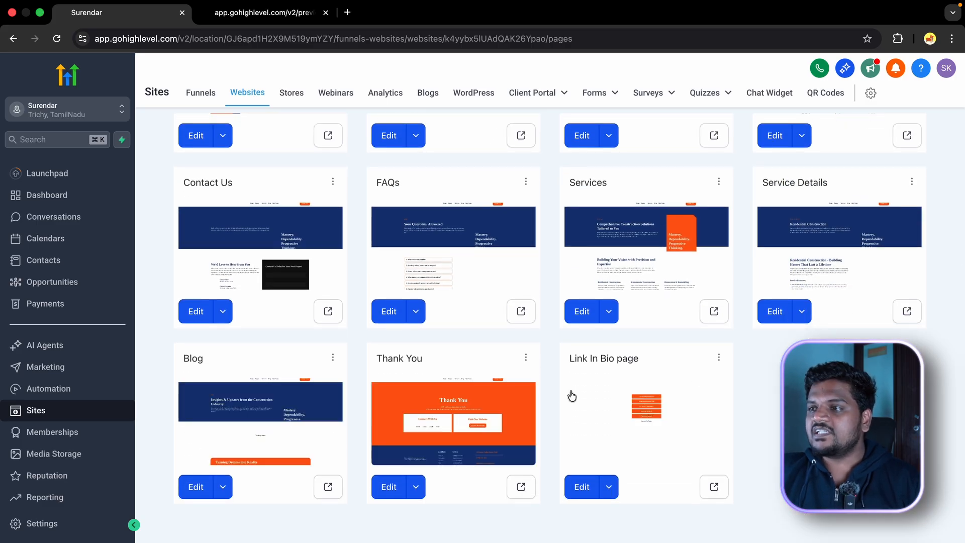
pyautogui.scroll(5, 286, 385)
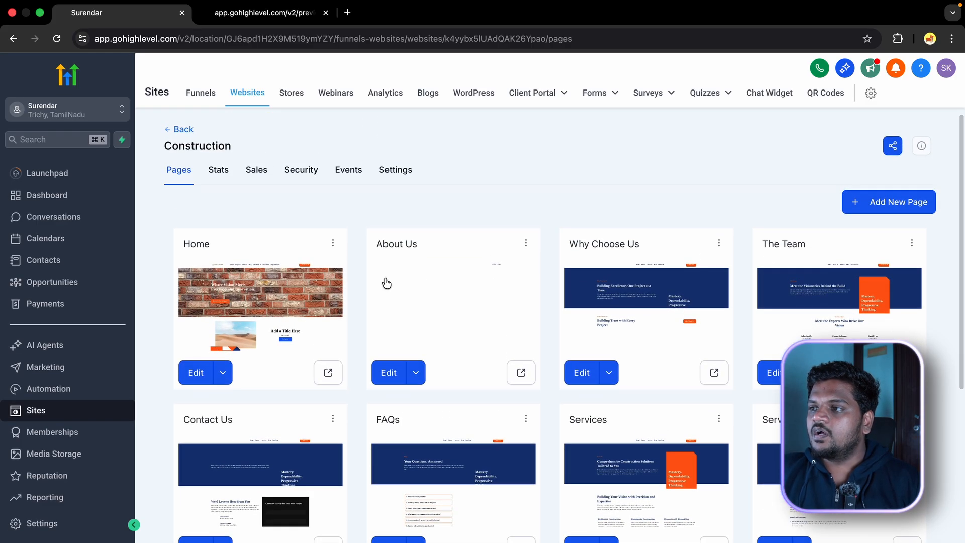
# Change the About Us page's path to /about in its settings and update the page
pyautogui.click(526, 244)
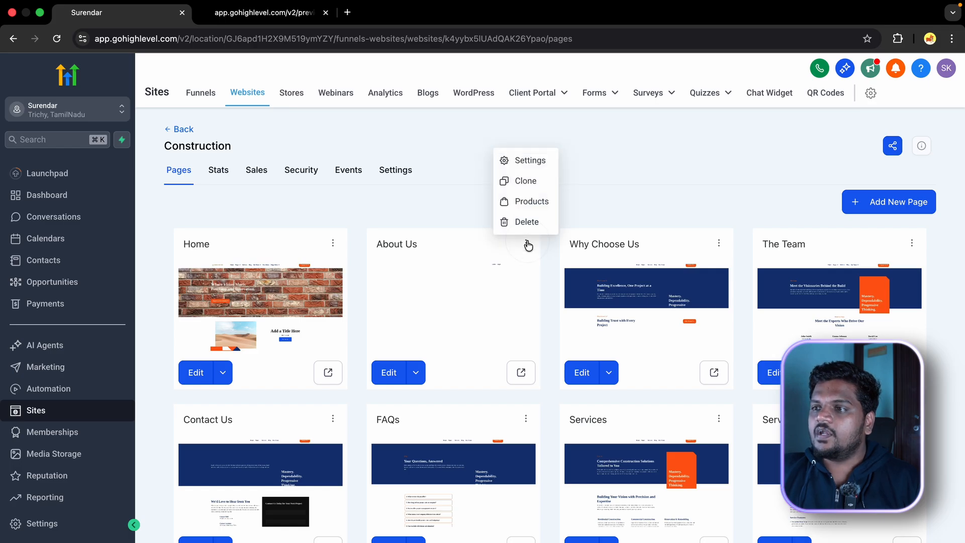
pyautogui.click(532, 161)
pyautogui.click(412, 349)
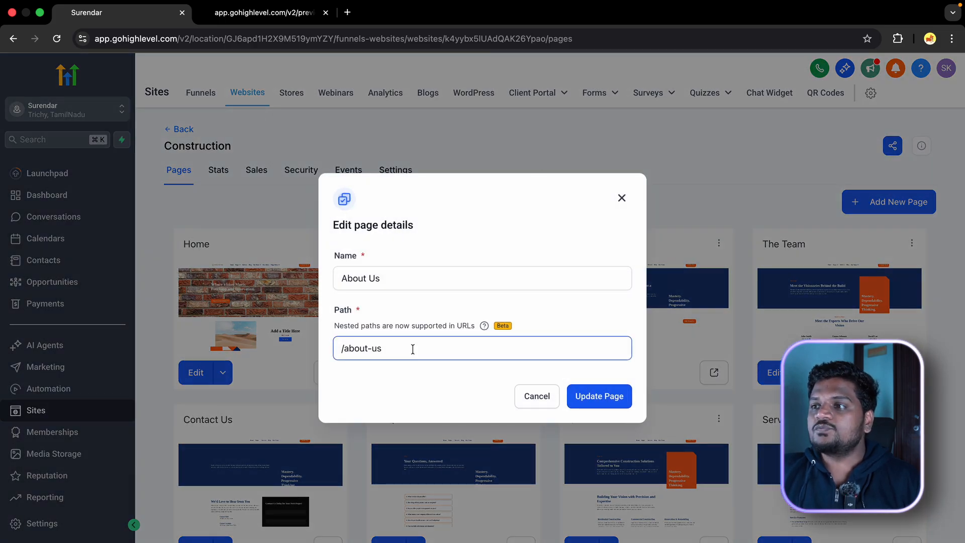
pyautogui.click(501, 348)
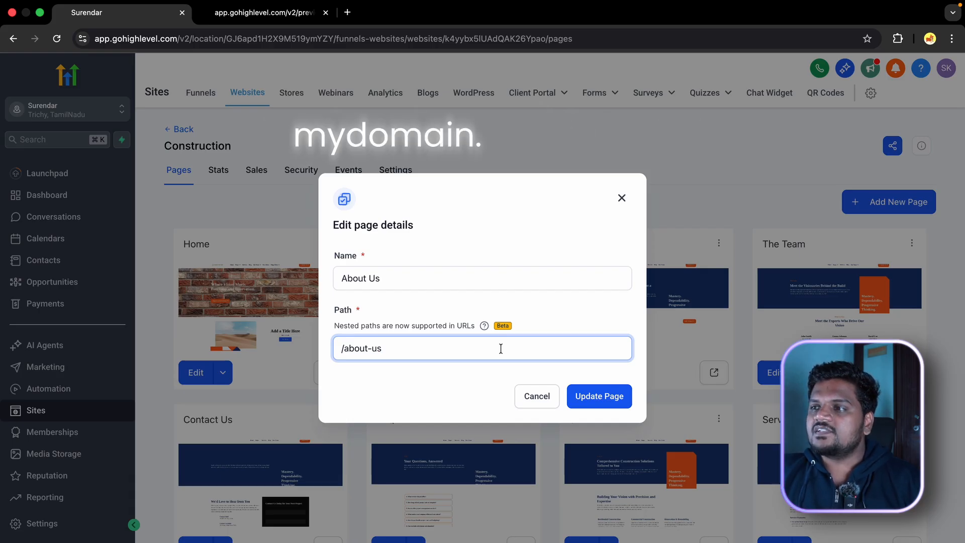
pyautogui.press('BackSpace')
pyautogui.press('BackSpace')
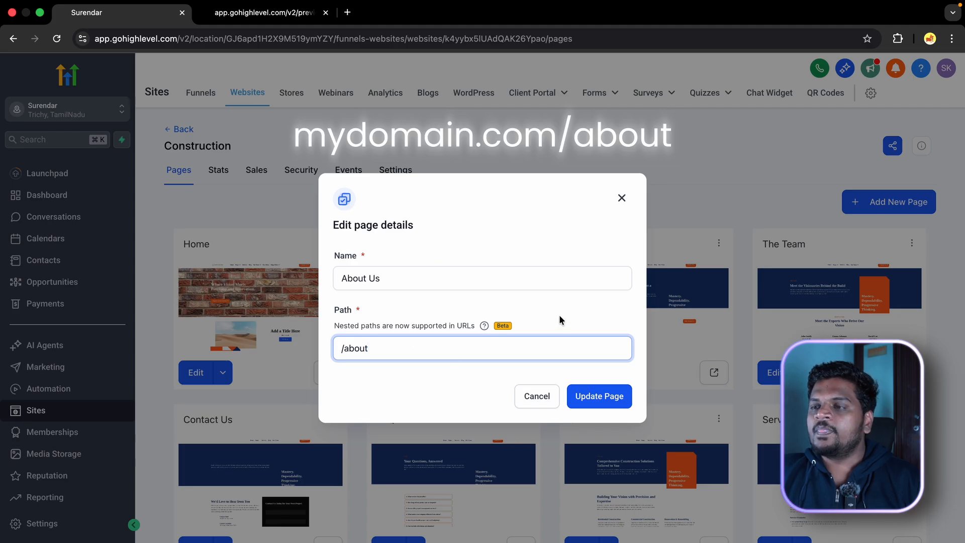
pyautogui.click(612, 401)
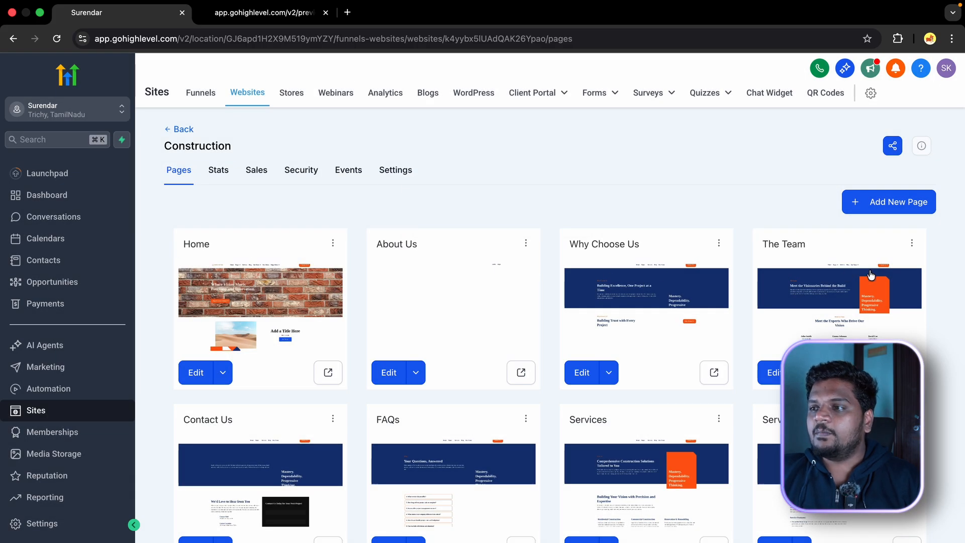
pyautogui.scroll(-5, 871, 274)
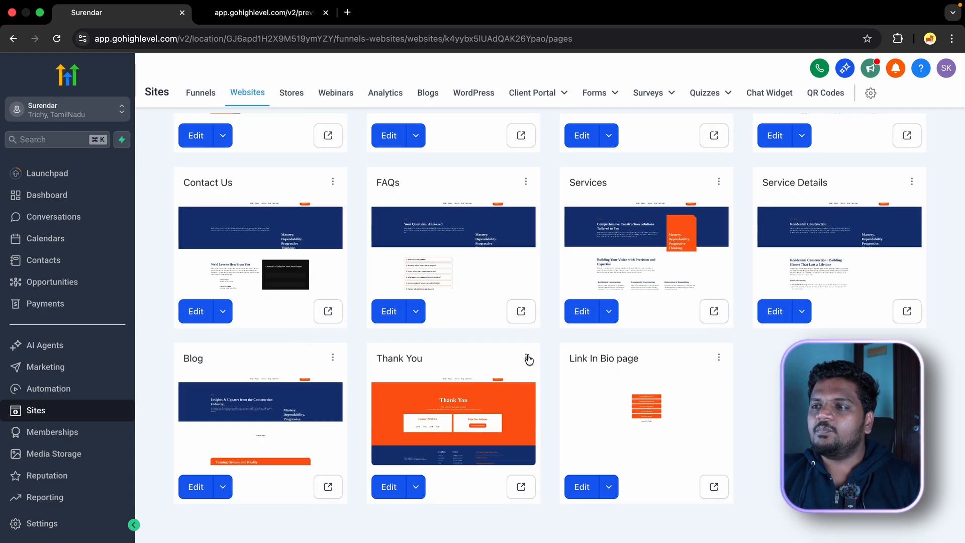
pyautogui.click(528, 358)
pyautogui.click(526, 336)
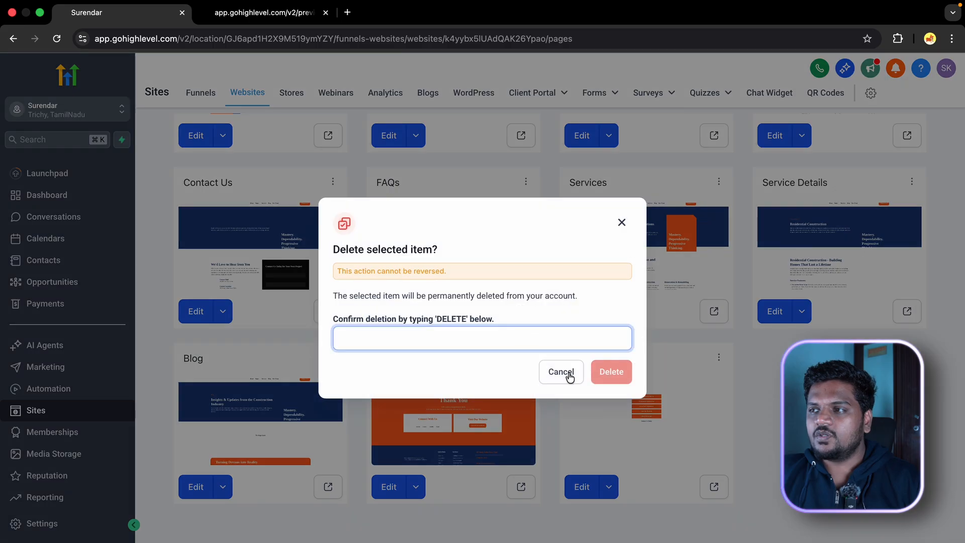
pyautogui.click(565, 373)
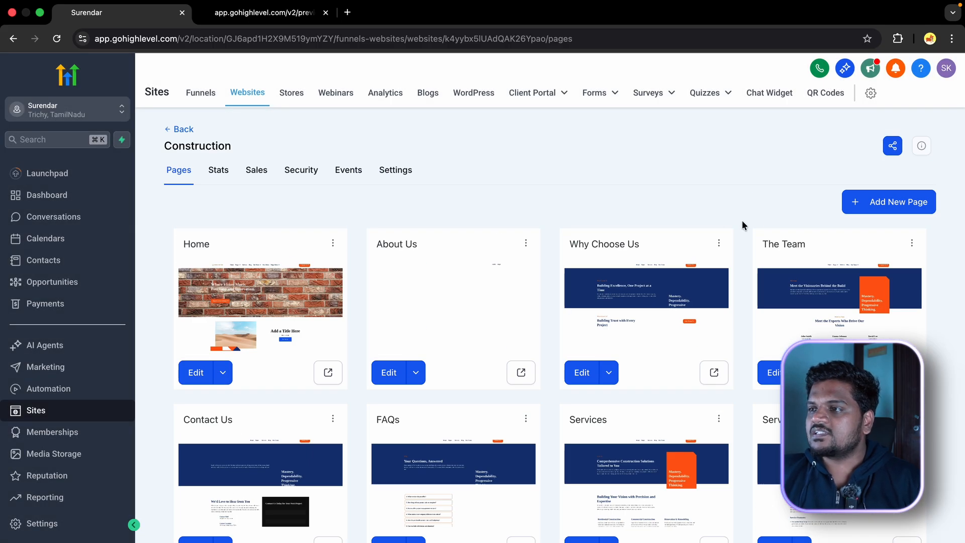
# Add a new page named New Case Study to the Construction website
pyautogui.click(425, 239)
pyautogui.write('New Case Study')
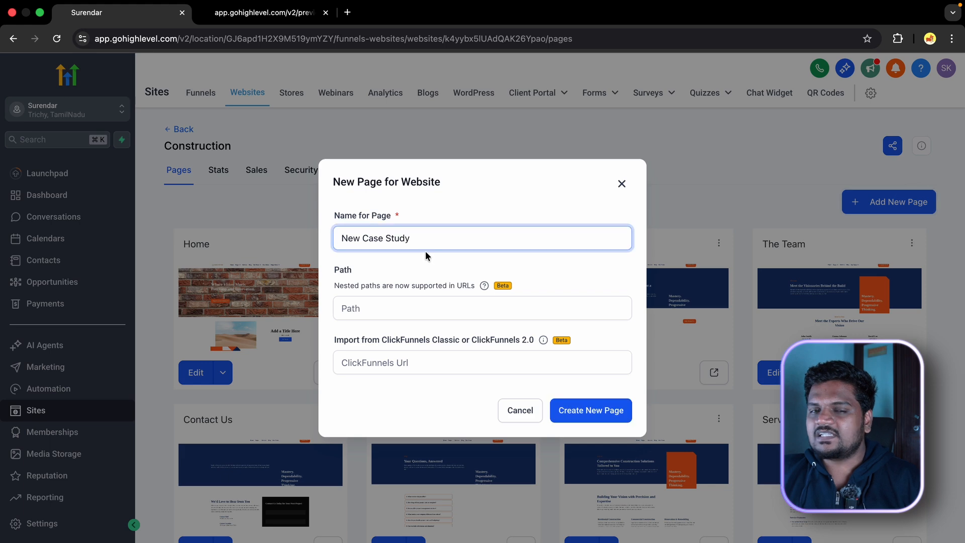
pyautogui.click(591, 410)
# Open the Contact Us page for editing and locate its form area beside the contact details
pyautogui.scroll(-5, 534, 454)
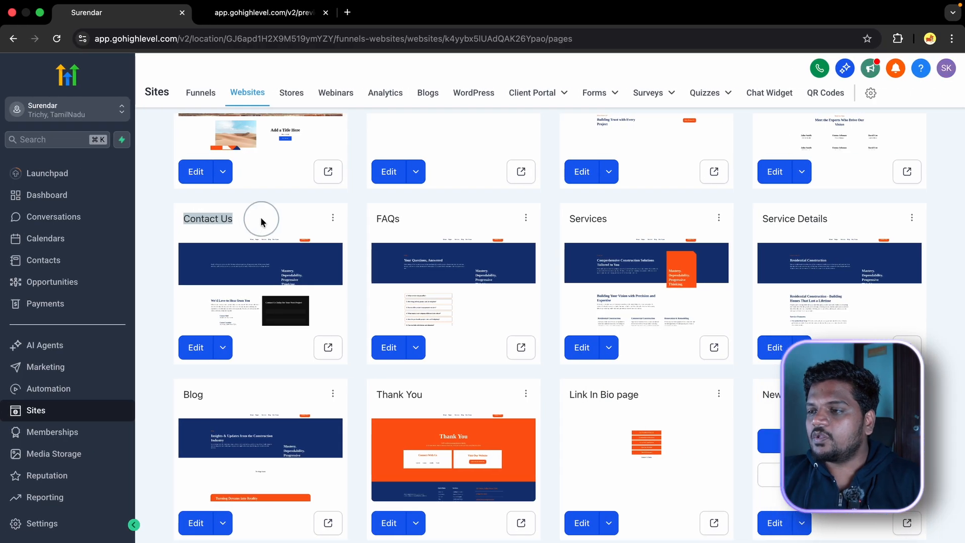
pyautogui.click(197, 348)
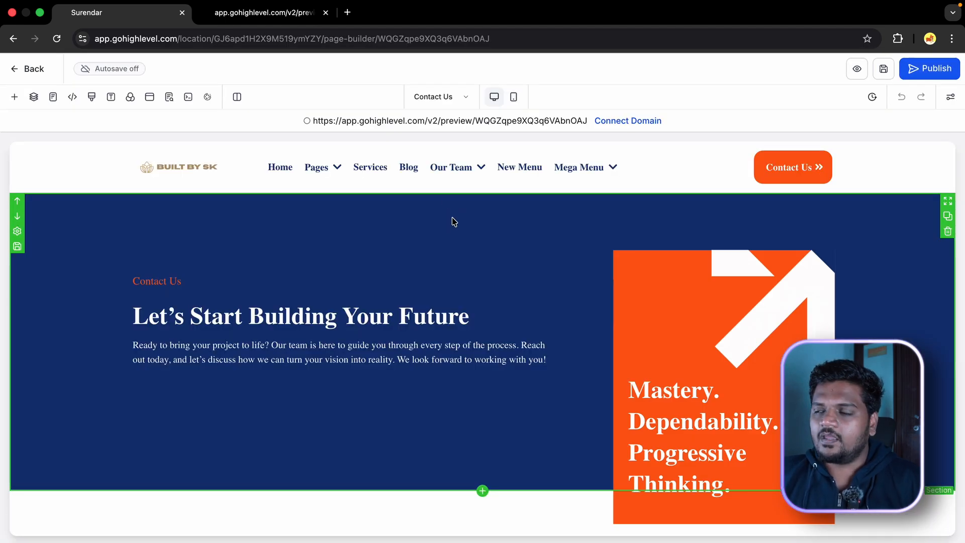
pyautogui.scroll(-20, 453, 220)
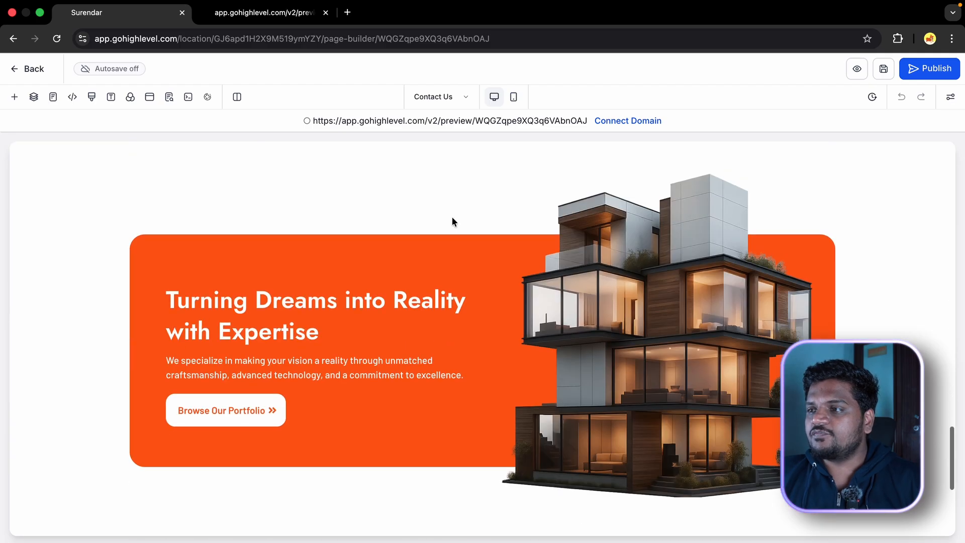
pyautogui.scroll(-15, 451, 216)
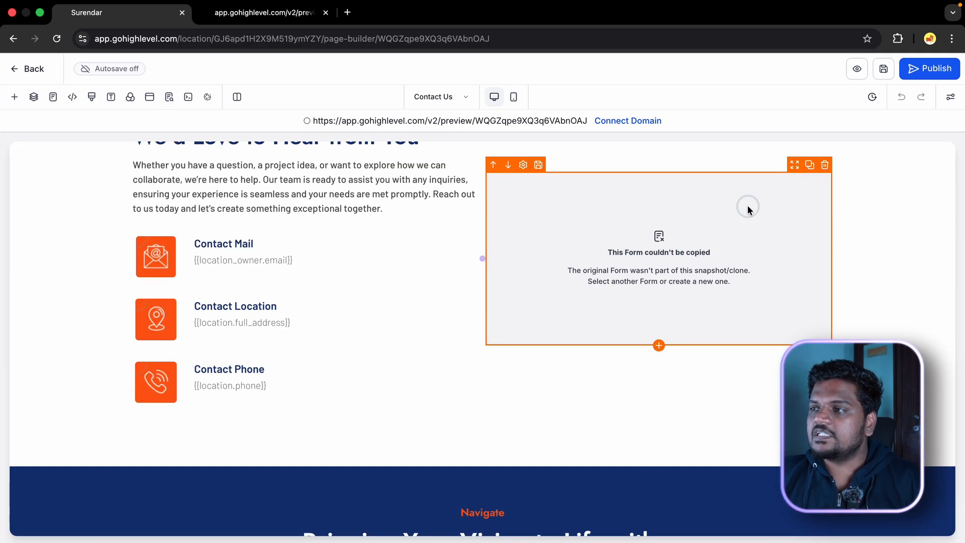
# Assign Contact Form-prebuilt (1) to the empty form element on the Contact Us page
pyautogui.click(748, 207)
pyautogui.click(885, 303)
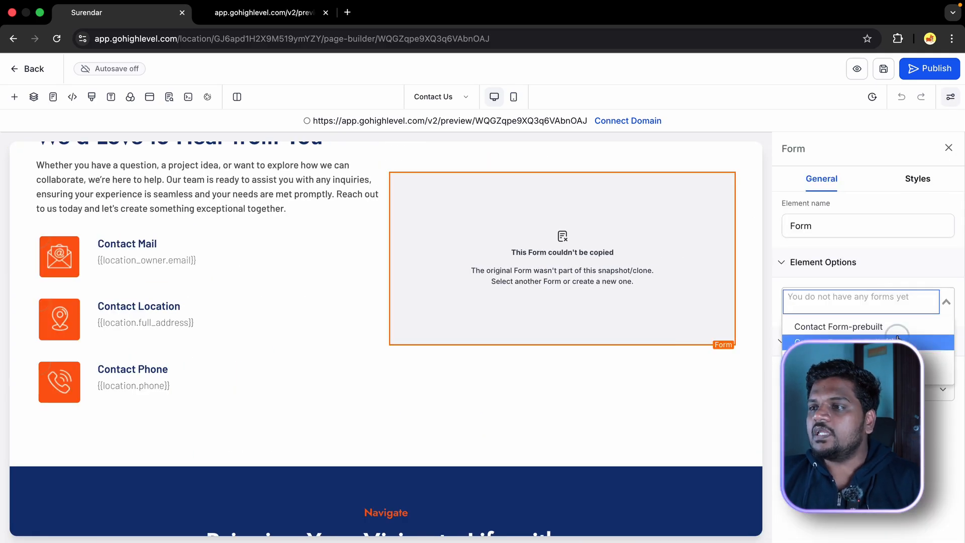
pyautogui.click(898, 342)
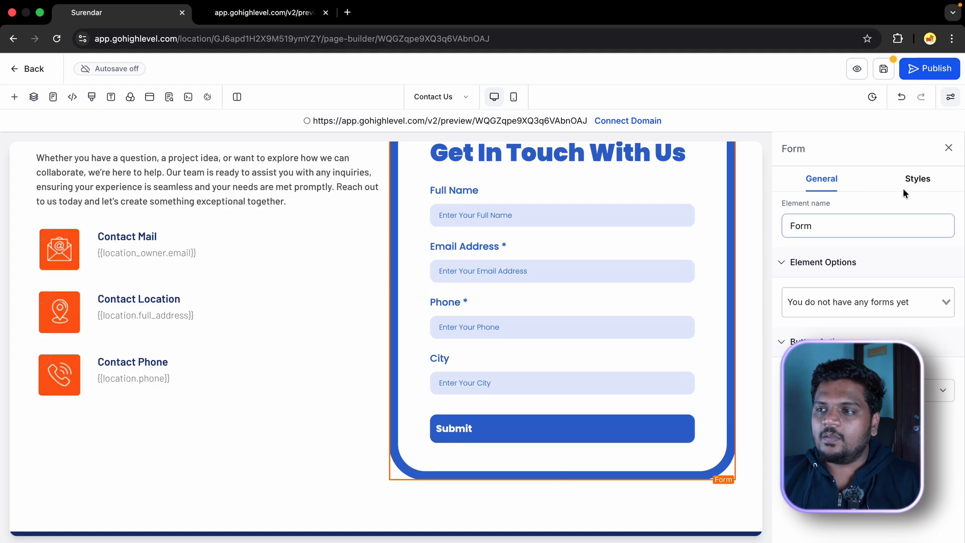
pyautogui.click(903, 193)
pyautogui.click(866, 186)
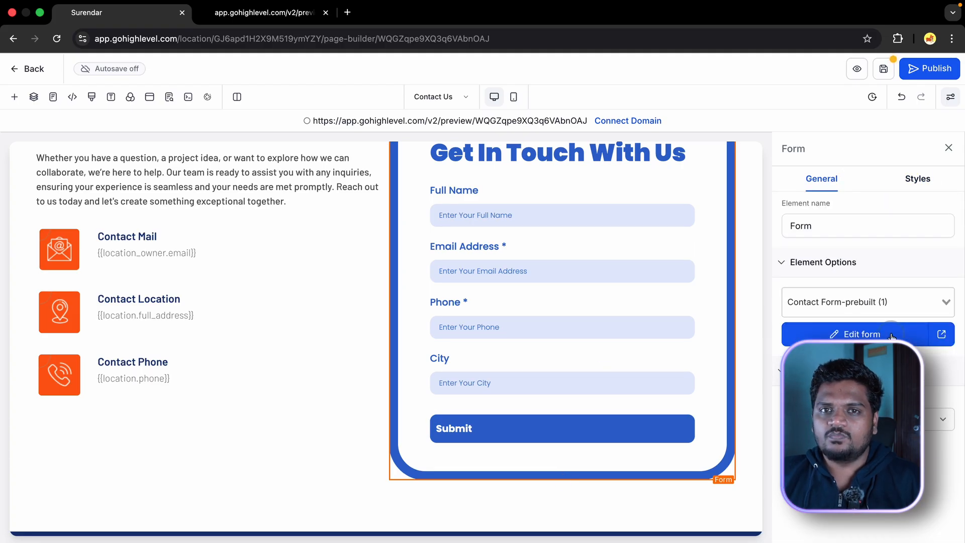
# Open the assigned contact form for editing and add a Multi Line field above its Submit button
pyautogui.click(893, 335)
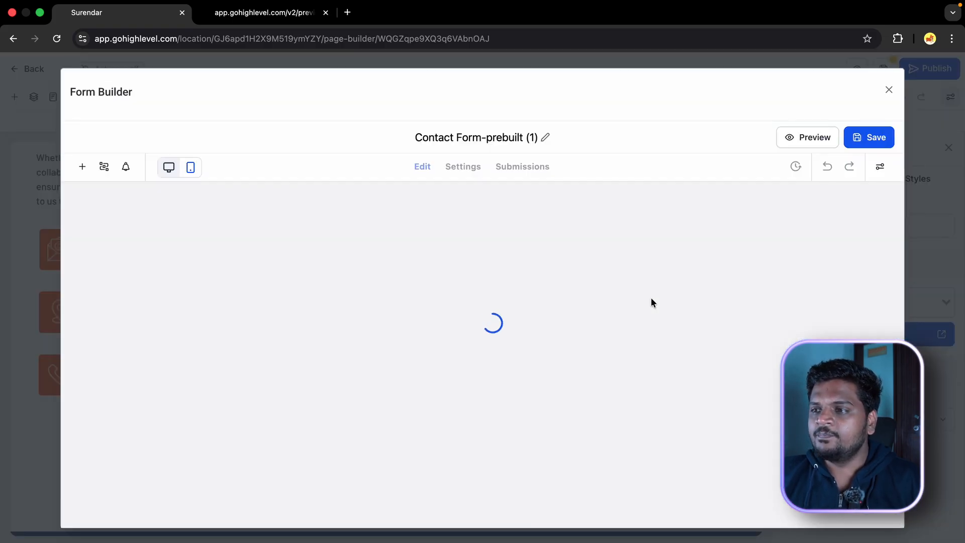
pyautogui.scroll(-5, 169, 281)
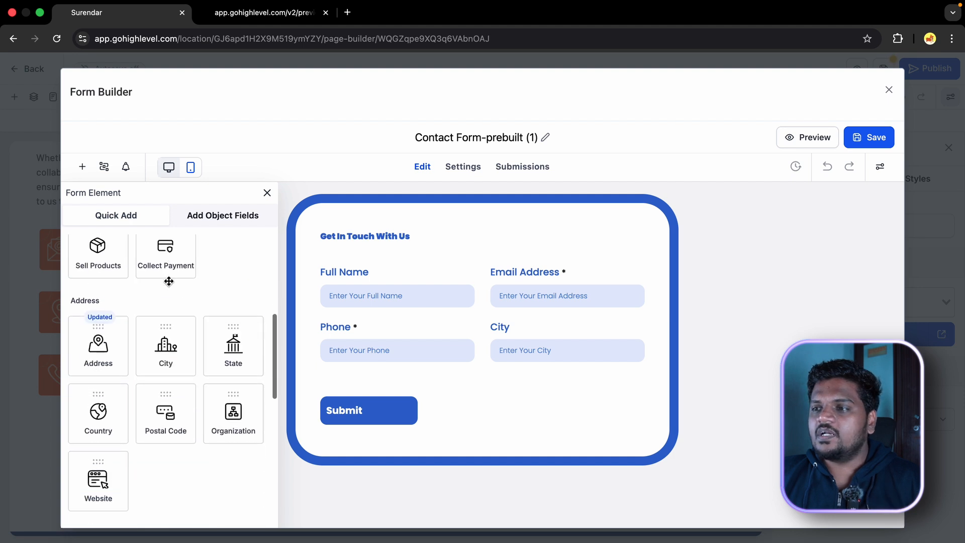
pyautogui.scroll(-6, 168, 282)
pyautogui.scroll(1, 169, 302)
pyautogui.moveTo(166, 316); pyautogui.dragTo(429, 426)
# Label the new Multi Line field "What do you need help with?"
pyautogui.click(373, 381)
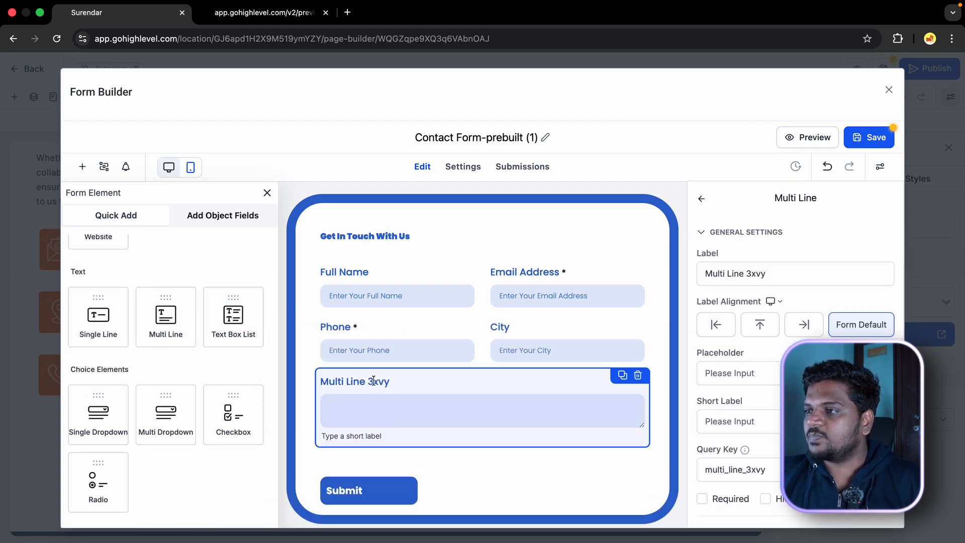
pyautogui.tripleClick(803, 273)
pyautogui.write('What do you')
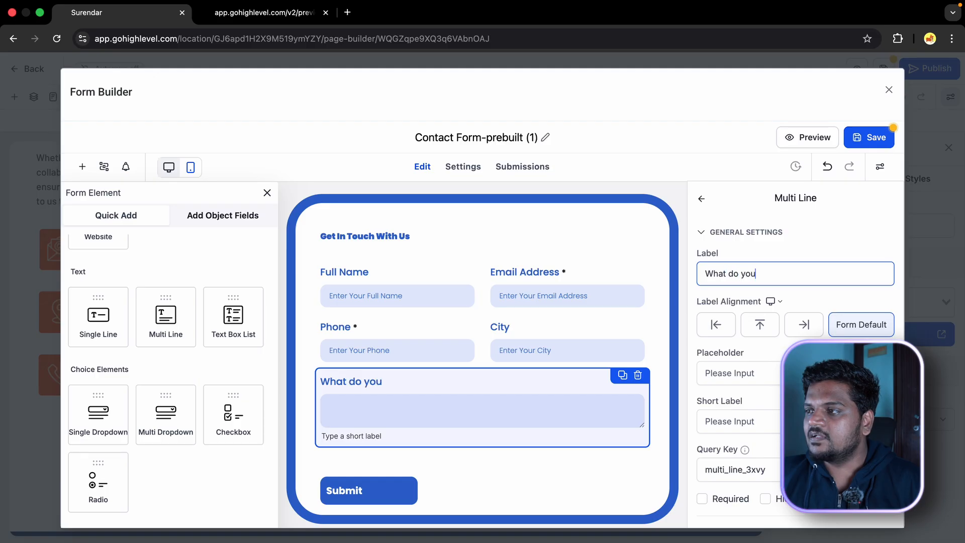
pyautogui.write(' need help with?')
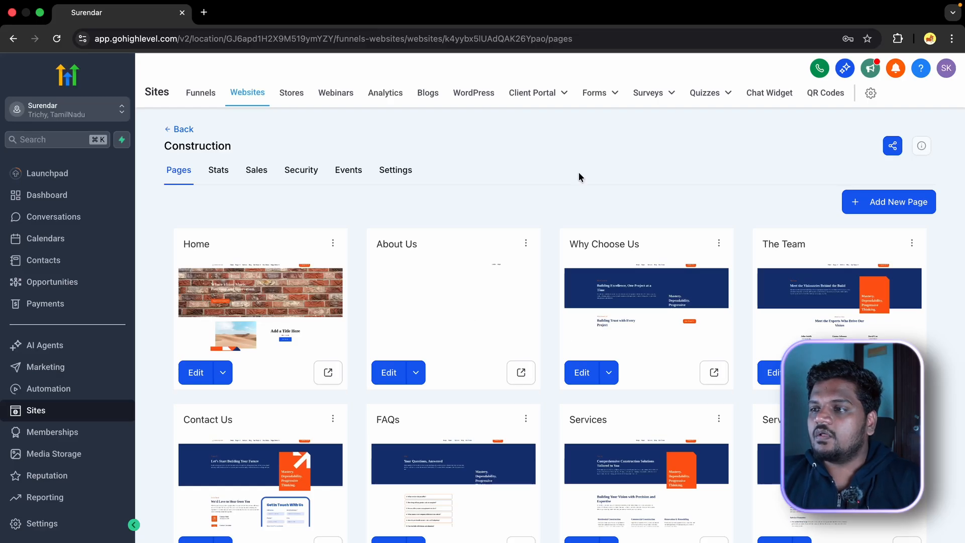
# Create a new automation workflow from scratch
pyautogui.click(88, 395)
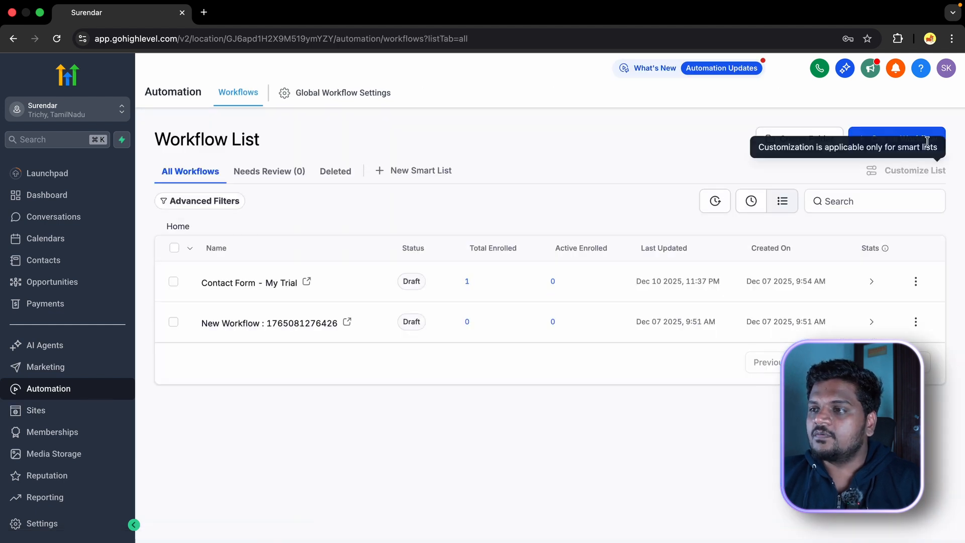
pyautogui.click(902, 140)
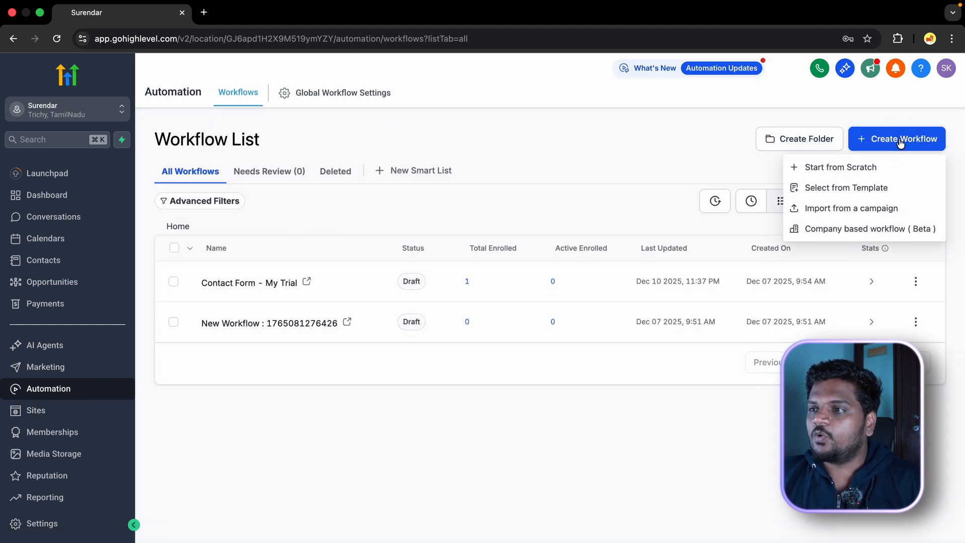
pyautogui.click(858, 171)
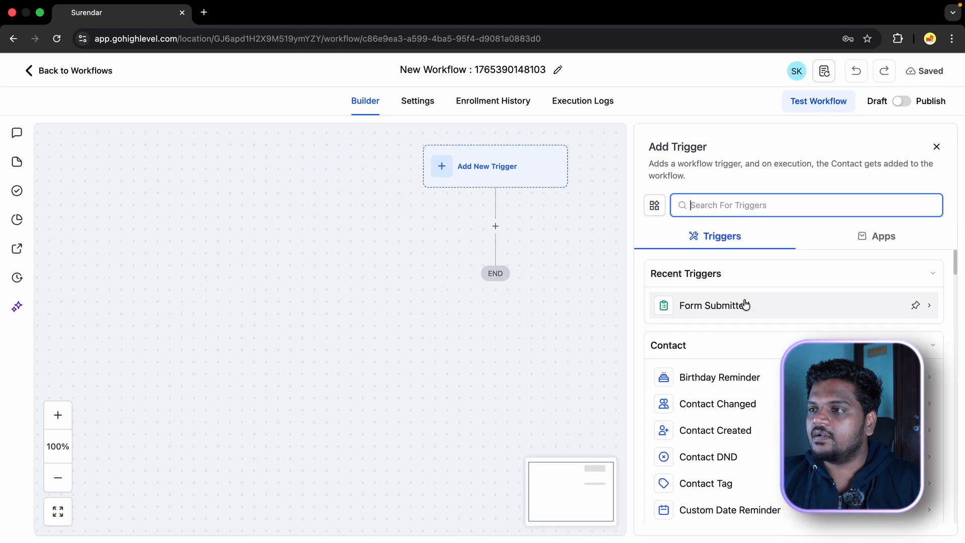
# Add a Form Submitted trigger to the workflow, filtered to the form Contact Form-prebuilt (1), and save it
pyautogui.write('form')
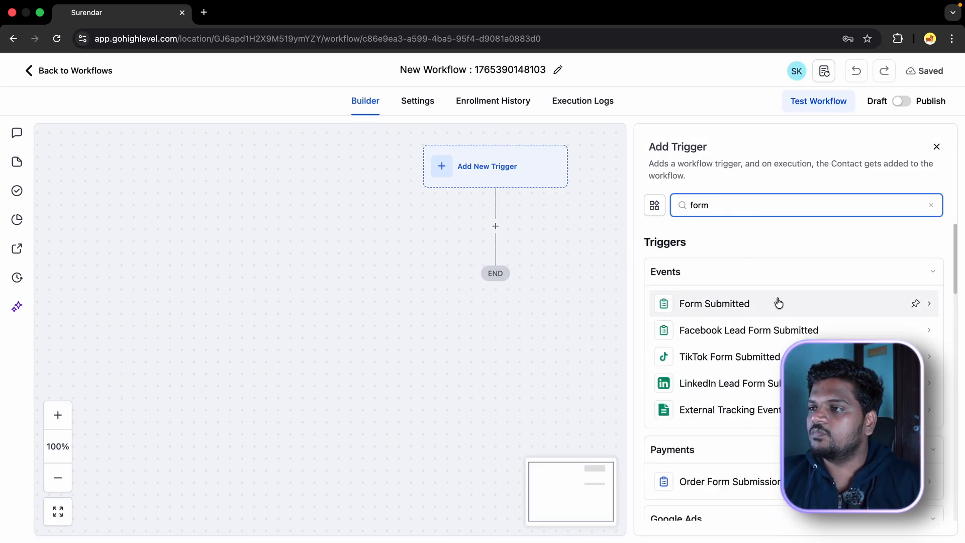
pyautogui.click(779, 303)
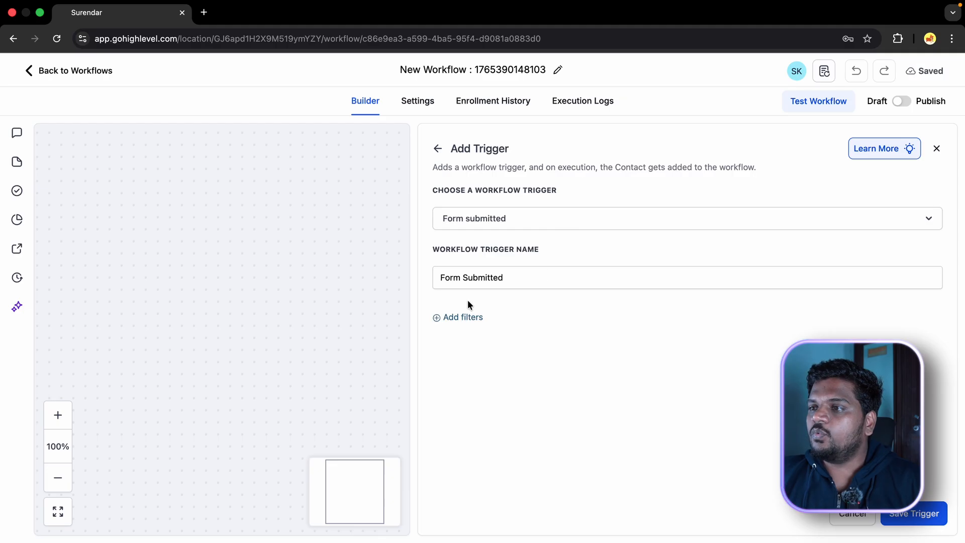
pyautogui.click(467, 321)
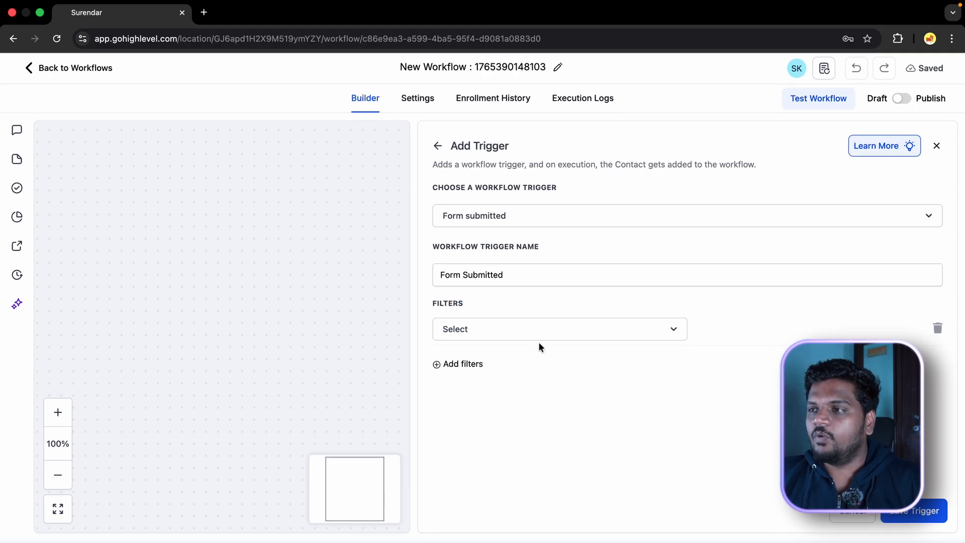
pyautogui.click(603, 340)
pyautogui.click(537, 418)
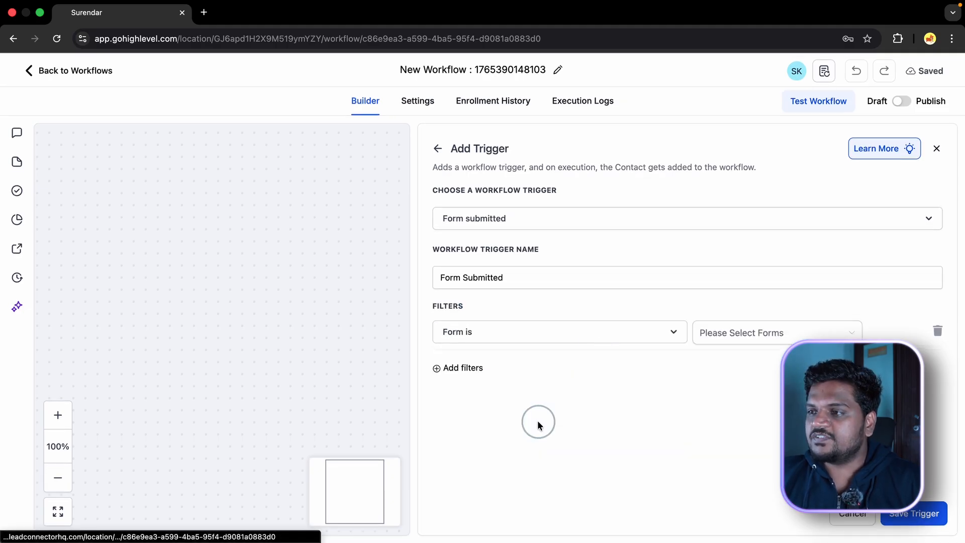
pyautogui.click(818, 337)
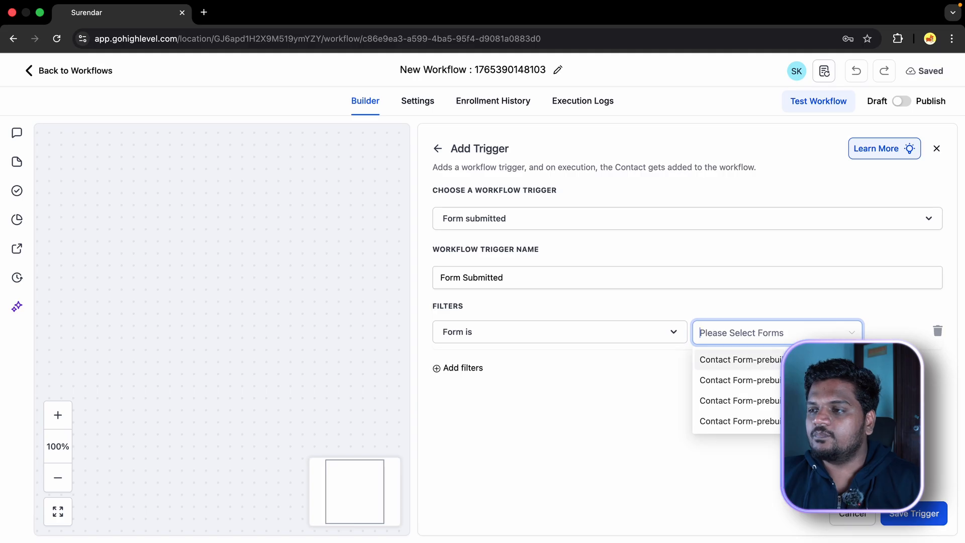
pyautogui.click(739, 360)
pyautogui.click(613, 373)
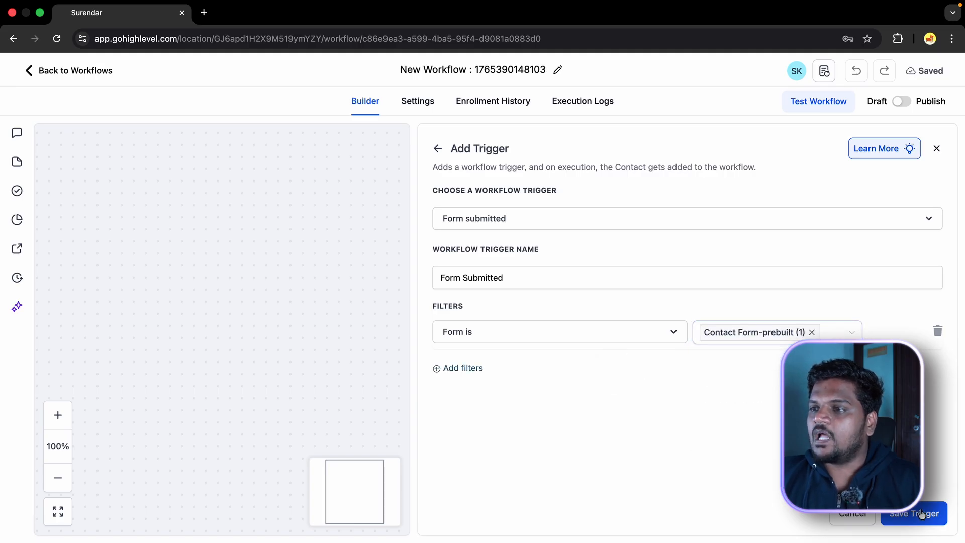
pyautogui.click(919, 517)
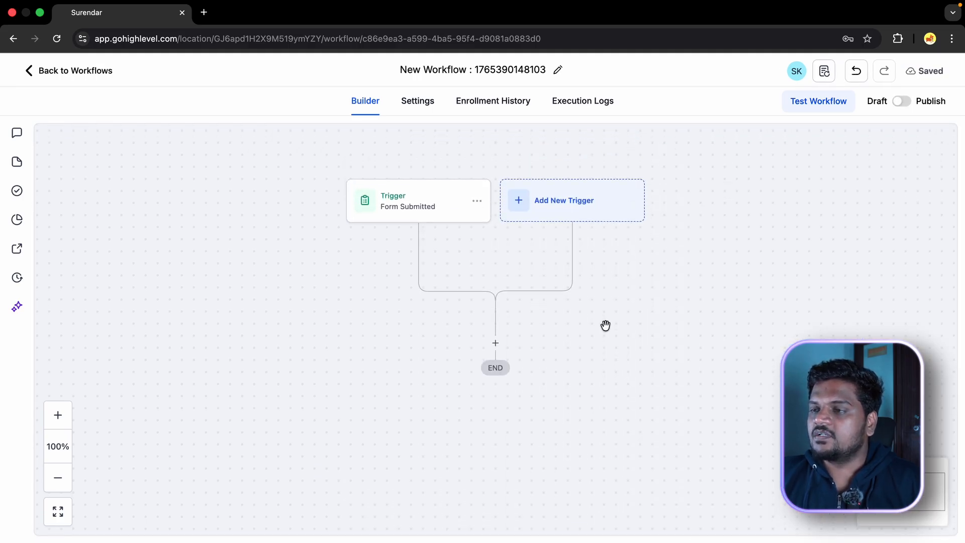
# Add a Send Email action after the Form Submitted trigger
pyautogui.click(498, 342)
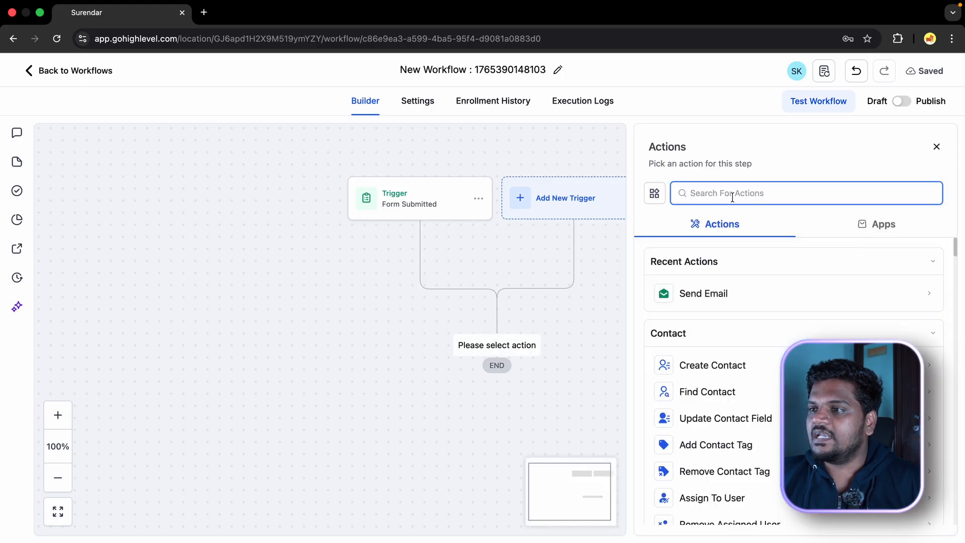
pyautogui.write('email')
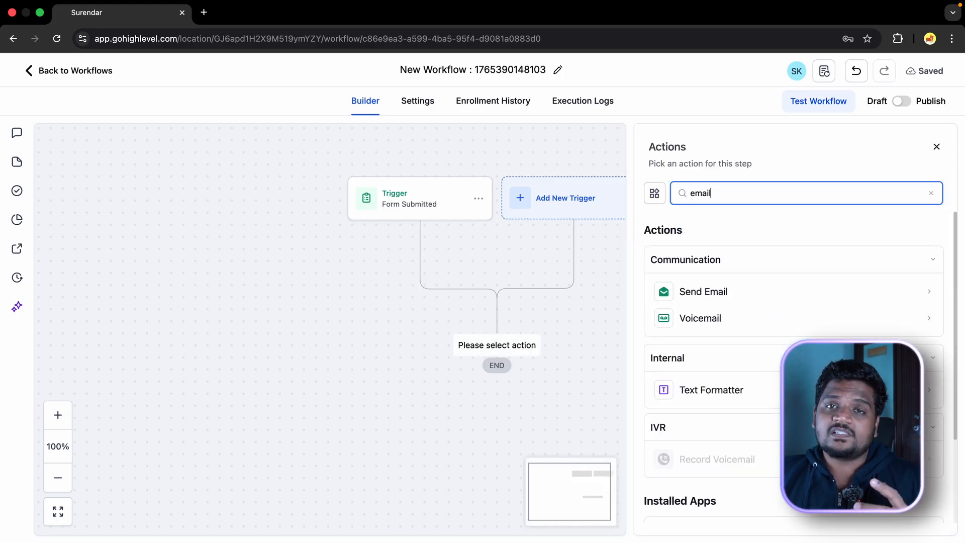
pyautogui.click(760, 298)
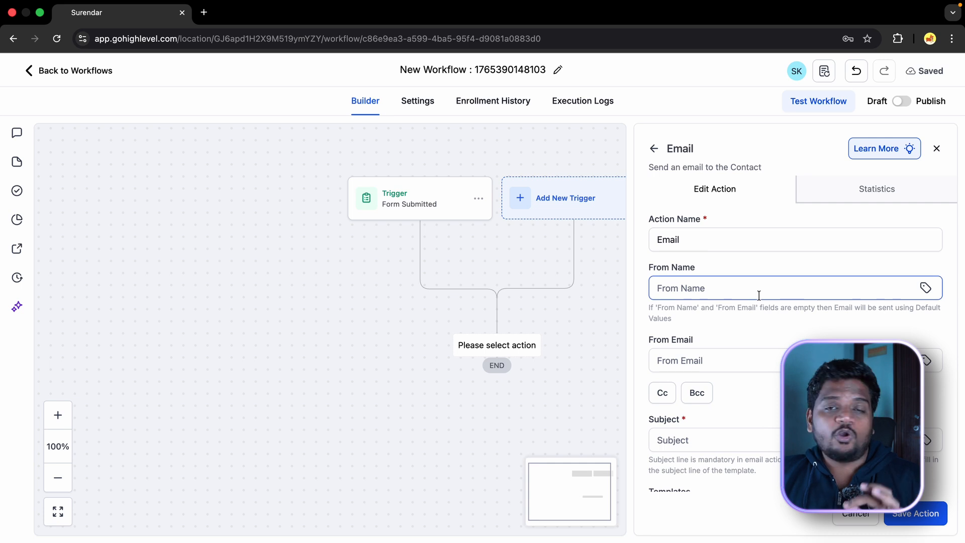
# Fill in the email action's sender name and sender email, and set its subject to "We received your message"
pyautogui.click(724, 242)
pyautogui.scroll(-2, 734, 261)
pyautogui.click(734, 269)
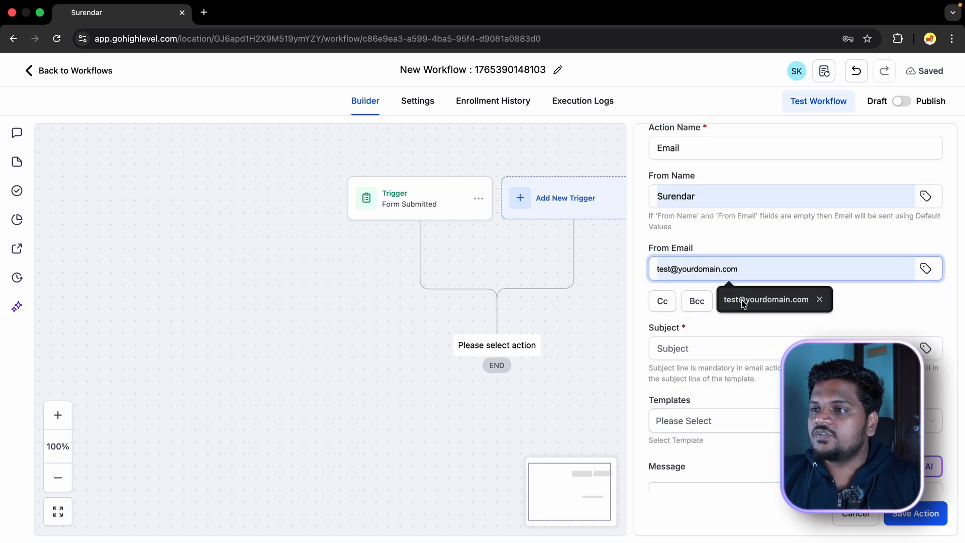
pyautogui.click(743, 302)
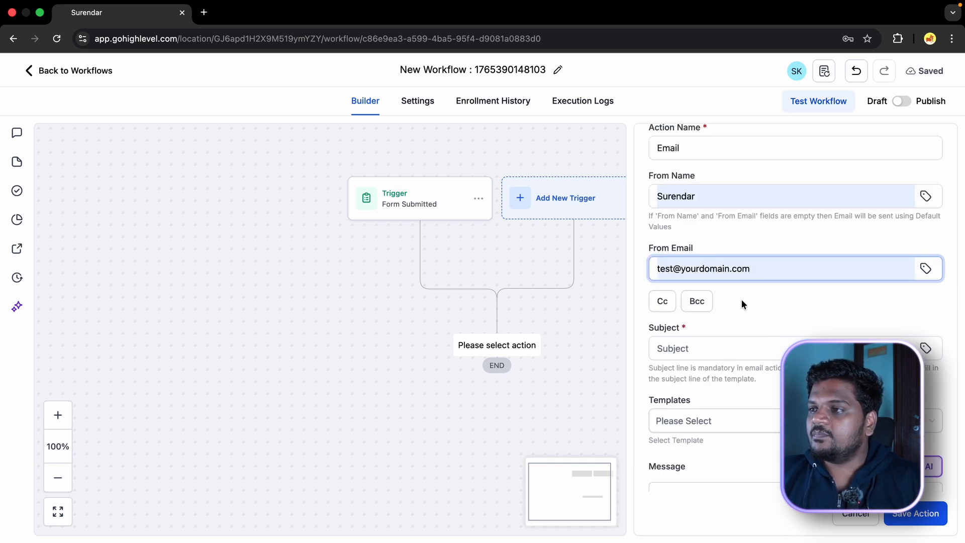
pyautogui.click(727, 346)
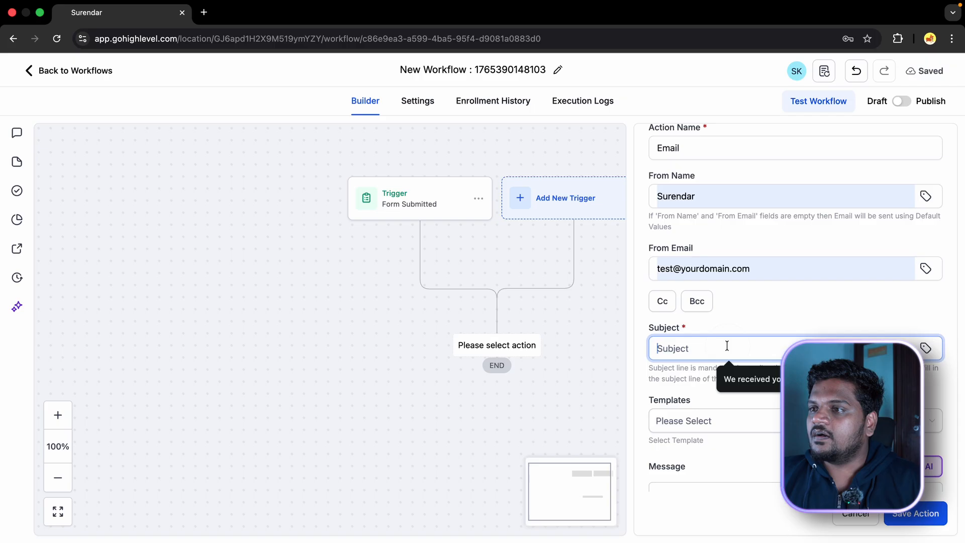
pyautogui.click(754, 382)
# Paste the prepared confirmation text into the email action's message body and save the action
pyautogui.scroll(-3, 741, 367)
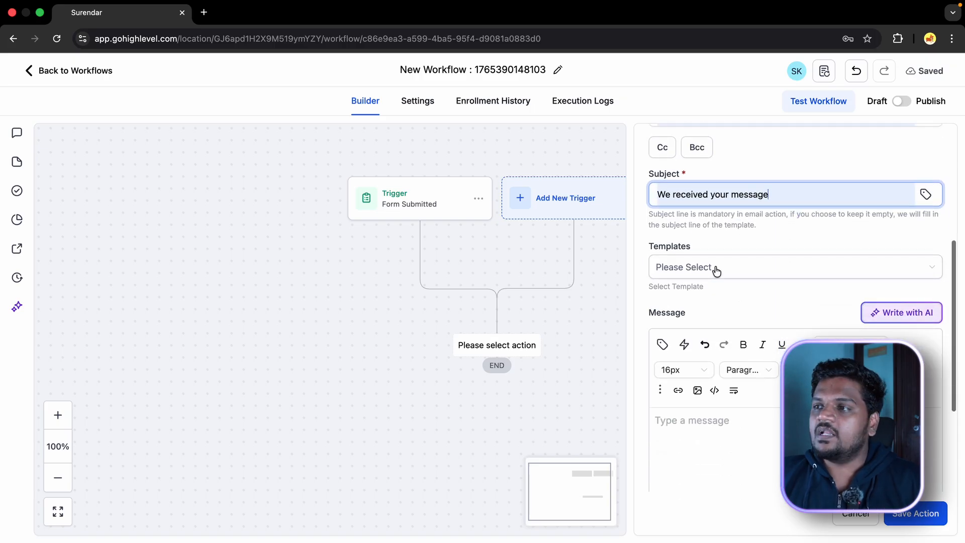
pyautogui.scroll(-2, 717, 272)
pyautogui.click(676, 304)
pyautogui.press('super+v')
pyautogui.scroll(10, 729, 342)
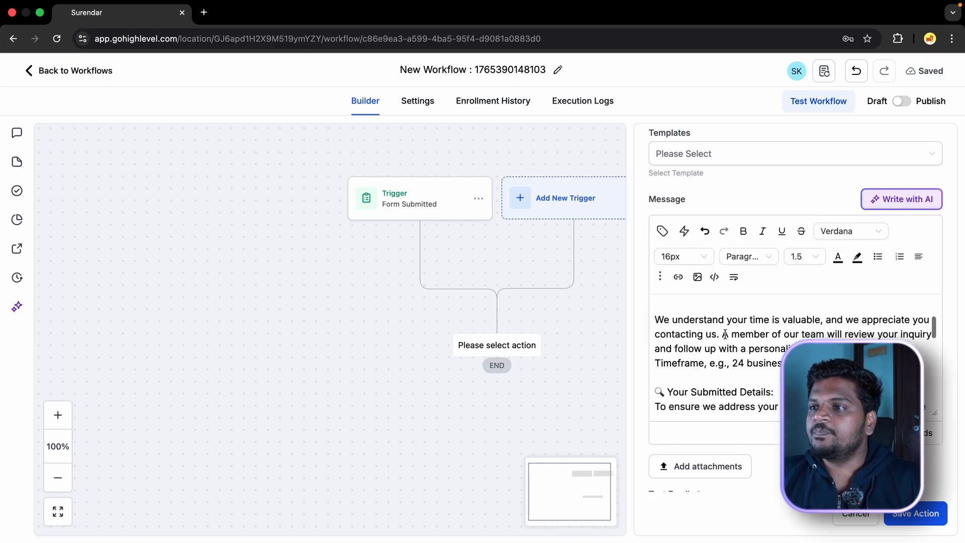
pyautogui.scroll(-10, 784, 342)
pyautogui.scroll(-2, 785, 342)
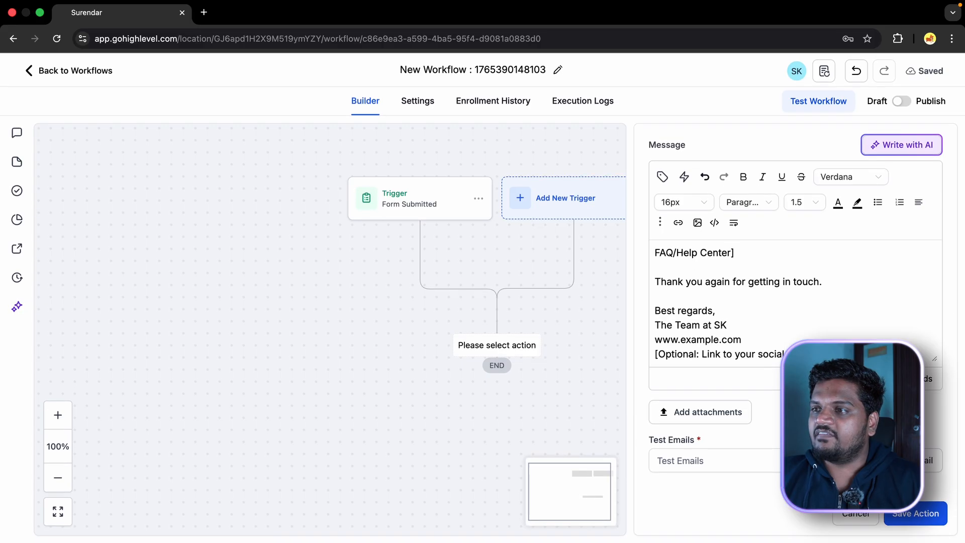
pyautogui.click(930, 523)
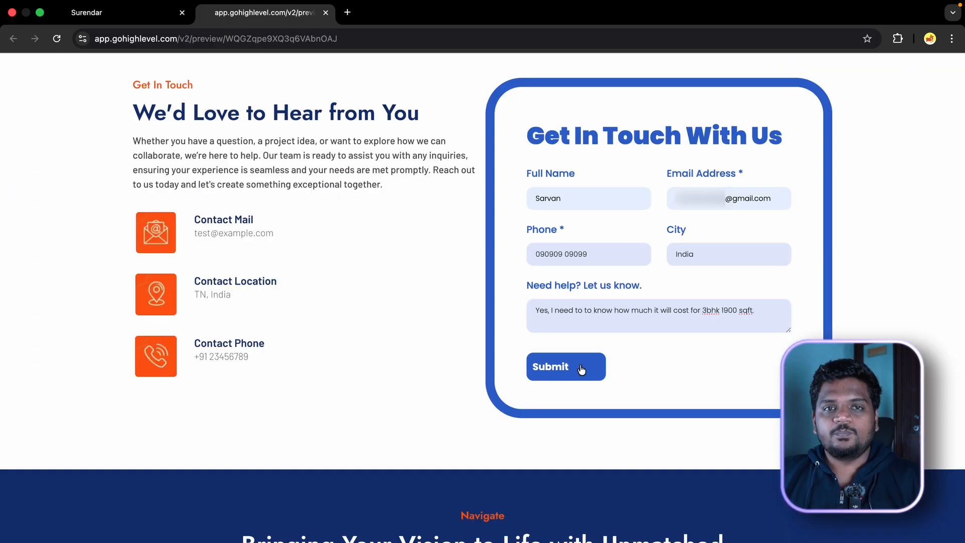
# Submit the filled-in contact form in the site preview, then switch to Gmail and open the newest "We received your message" email
pyautogui.click(579, 370)
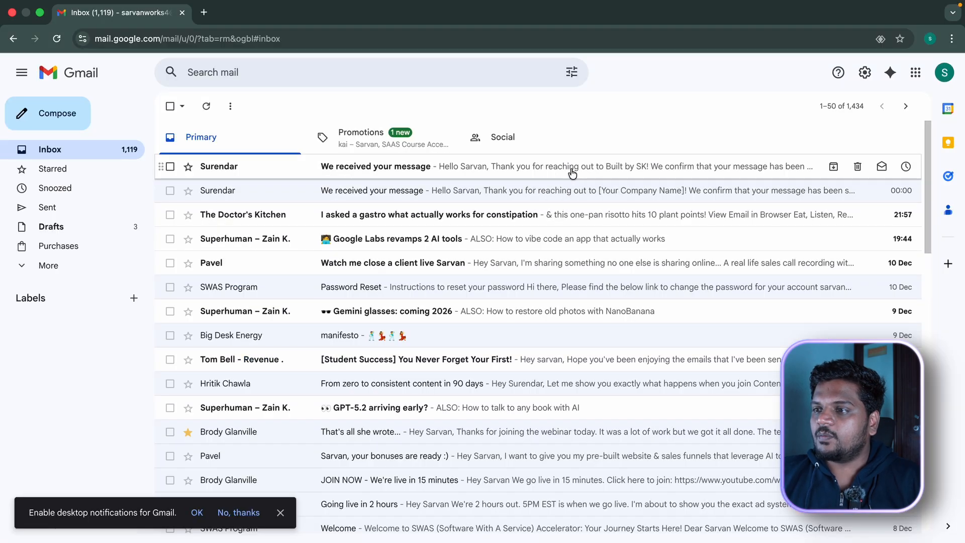
pyautogui.click(596, 171)
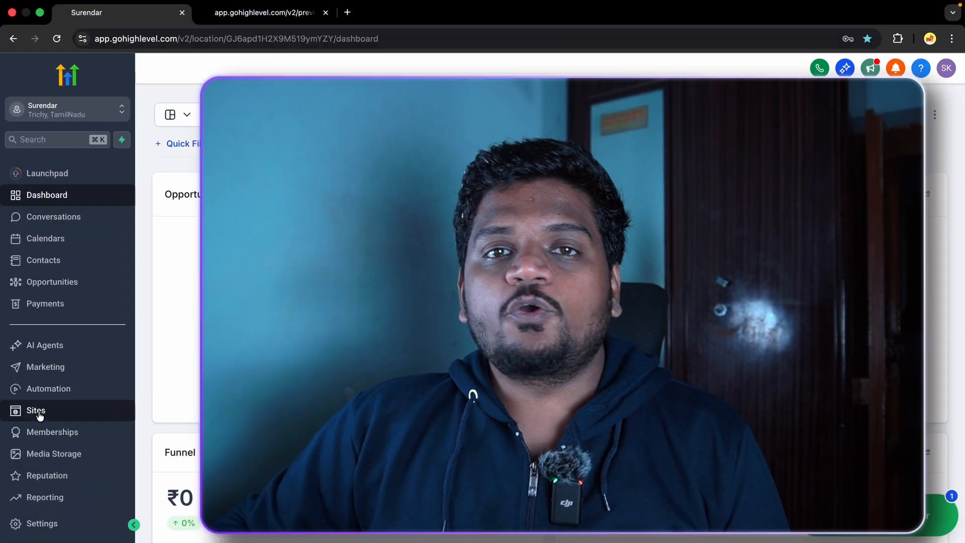
# Open the Construction website from the Sites area's website list
pyautogui.click(39, 413)
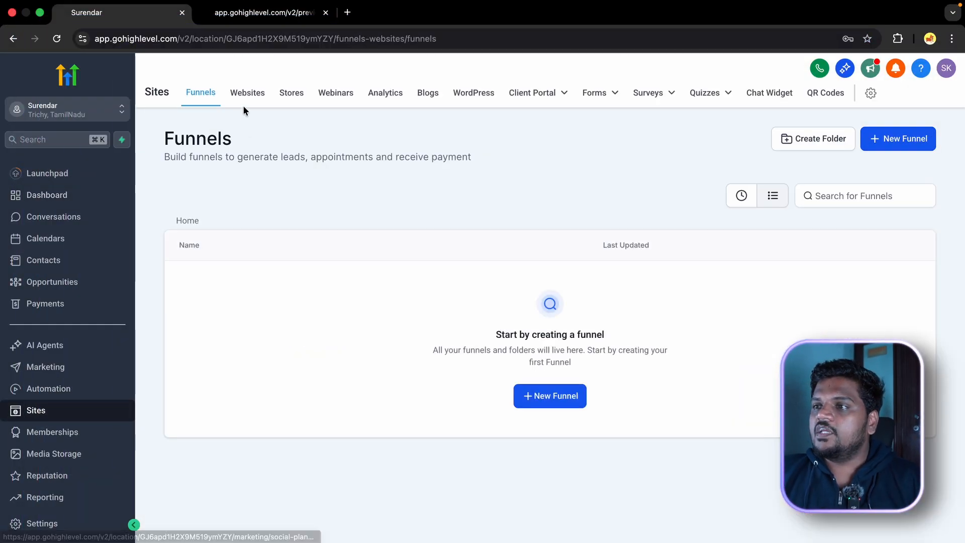
pyautogui.click(248, 94)
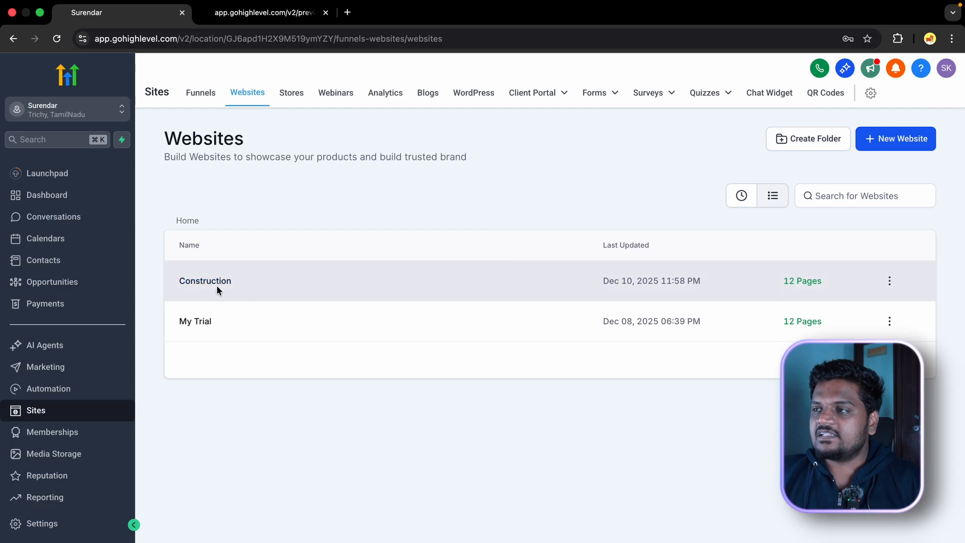
pyautogui.click(218, 280)
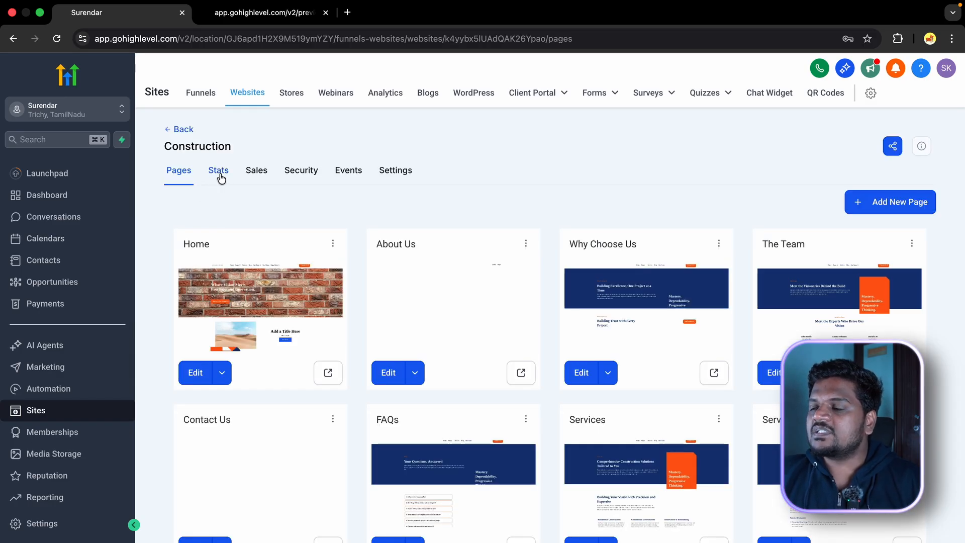
# Review the Construction website's page view and opt-in statistics and its sales data
pyautogui.click(220, 173)
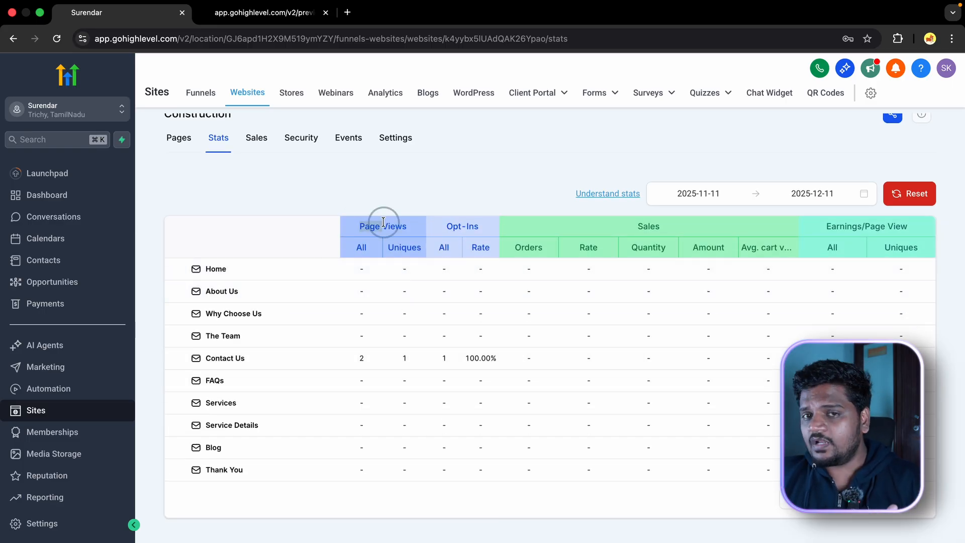
pyautogui.moveTo(383, 221); pyautogui.dragTo(494, 229)
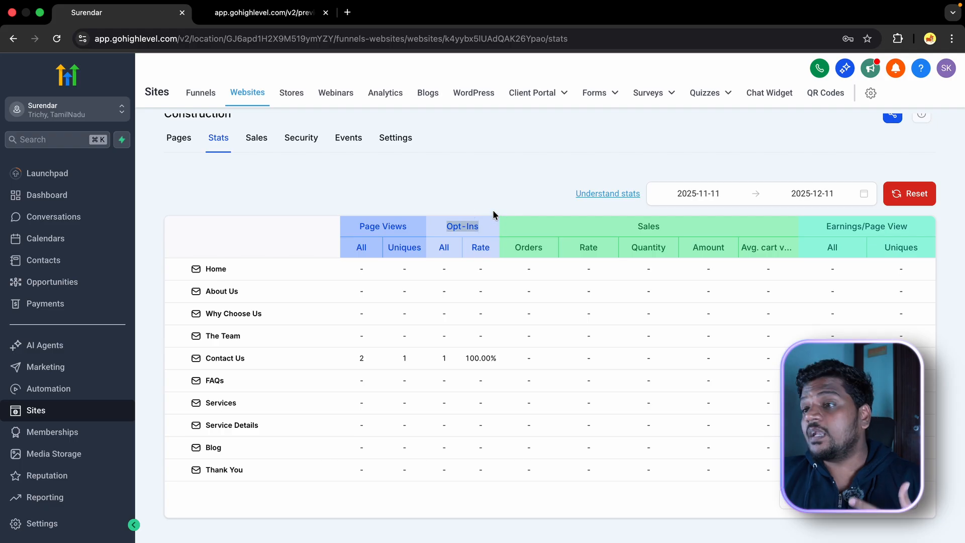
pyautogui.scroll(1, 386, 246)
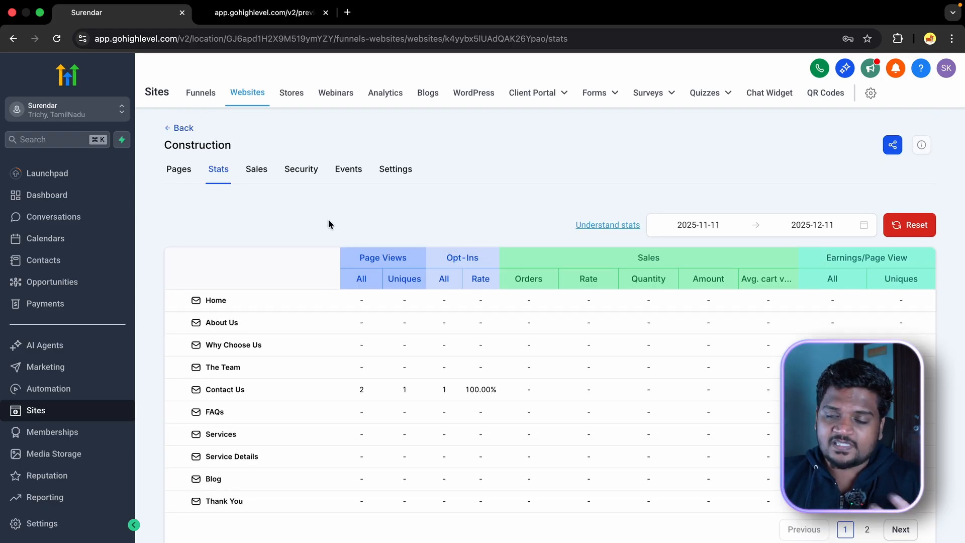
pyautogui.click(255, 172)
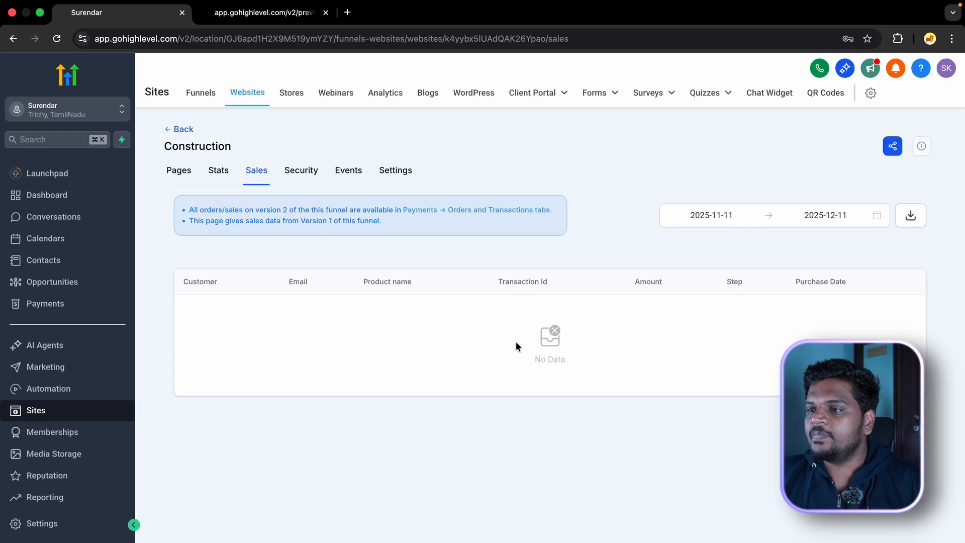
# Examine the Construction website's security headers and the custom header form's fields, without adding a header
pyautogui.click(301, 182)
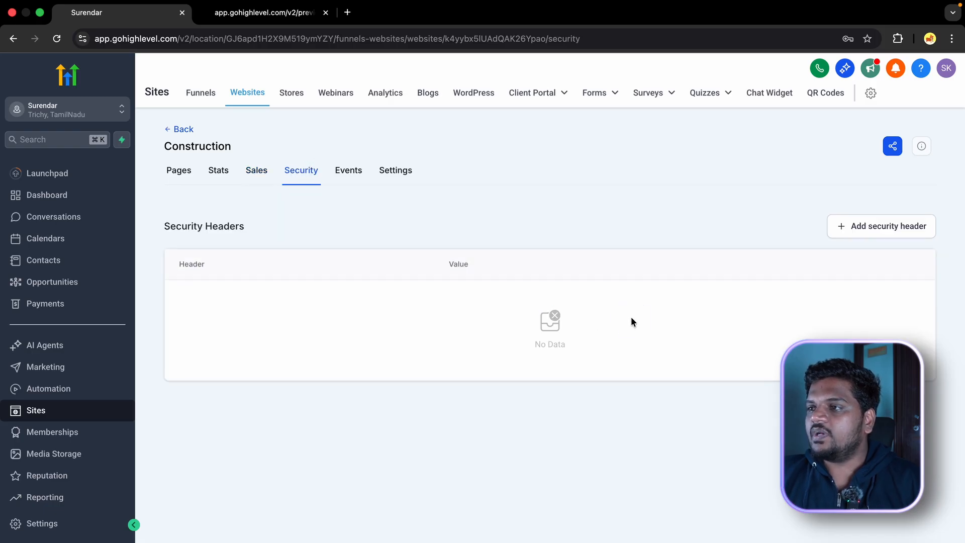
pyautogui.click(860, 230)
pyautogui.click(388, 263)
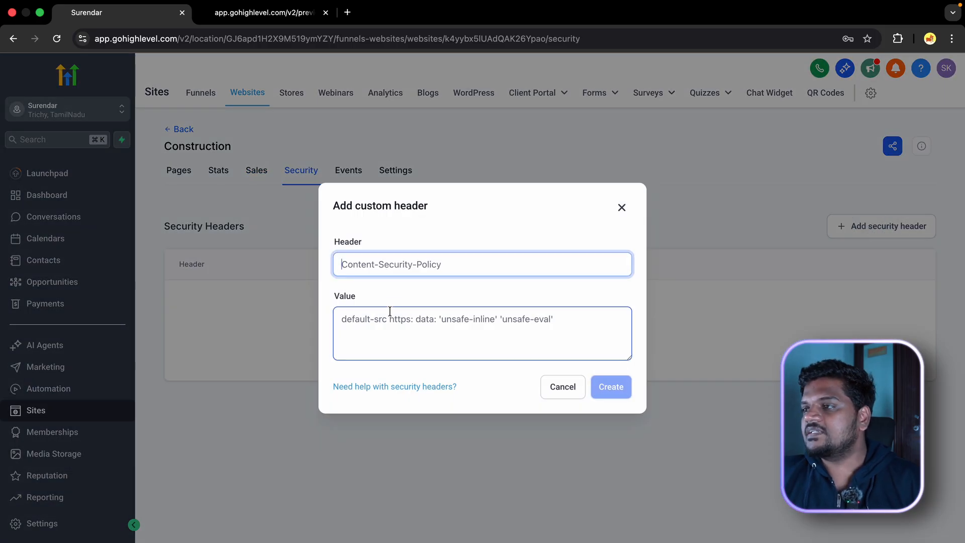
pyautogui.click(368, 319)
pyautogui.click(562, 388)
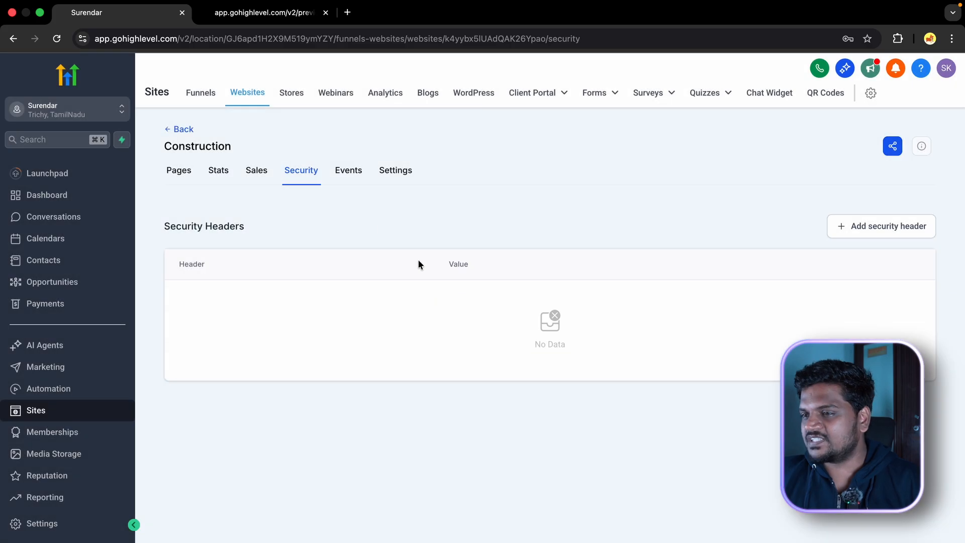
# Examine the website's Meta event tracking options, including the Pixel ID field, without adding an event
pyautogui.click(348, 171)
pyautogui.click(574, 361)
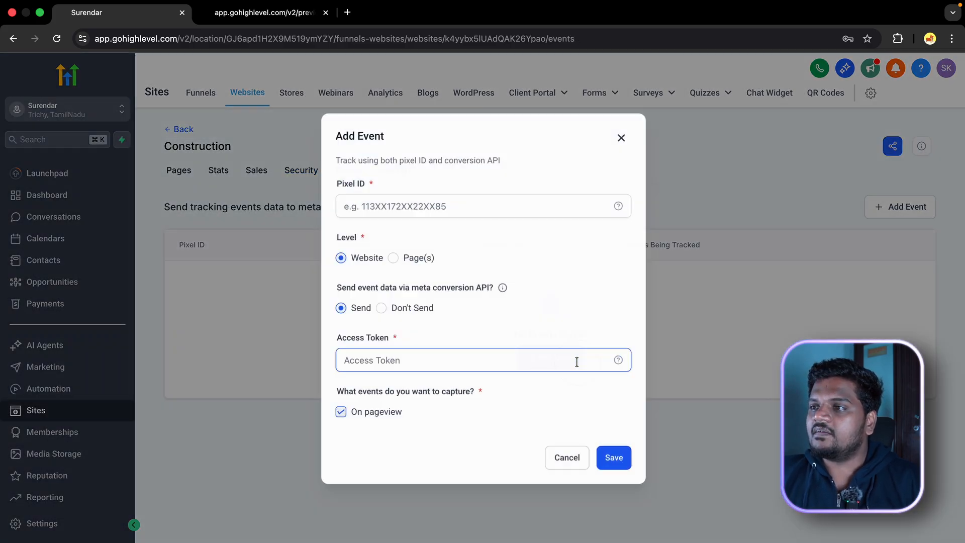
pyautogui.moveTo(335, 182); pyautogui.dragTo(368, 184)
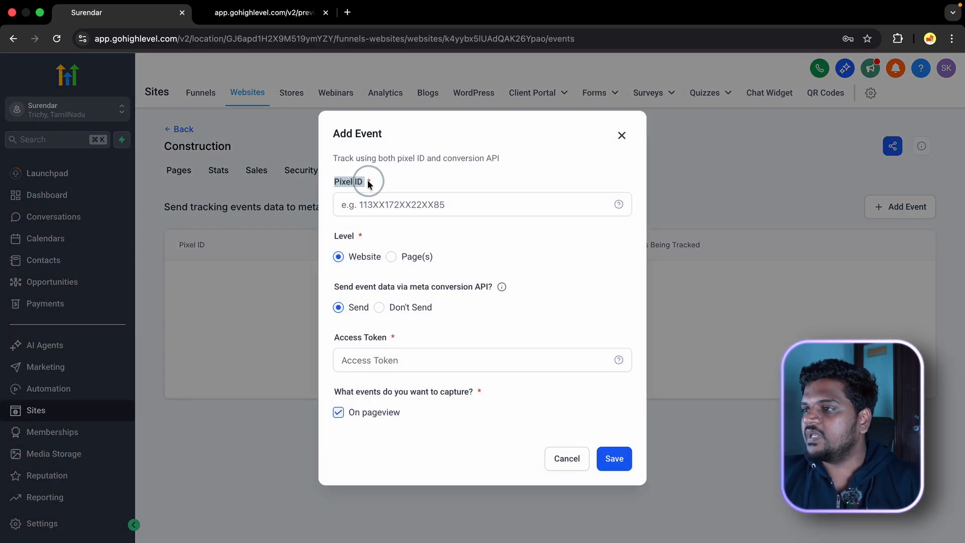
pyautogui.click(578, 458)
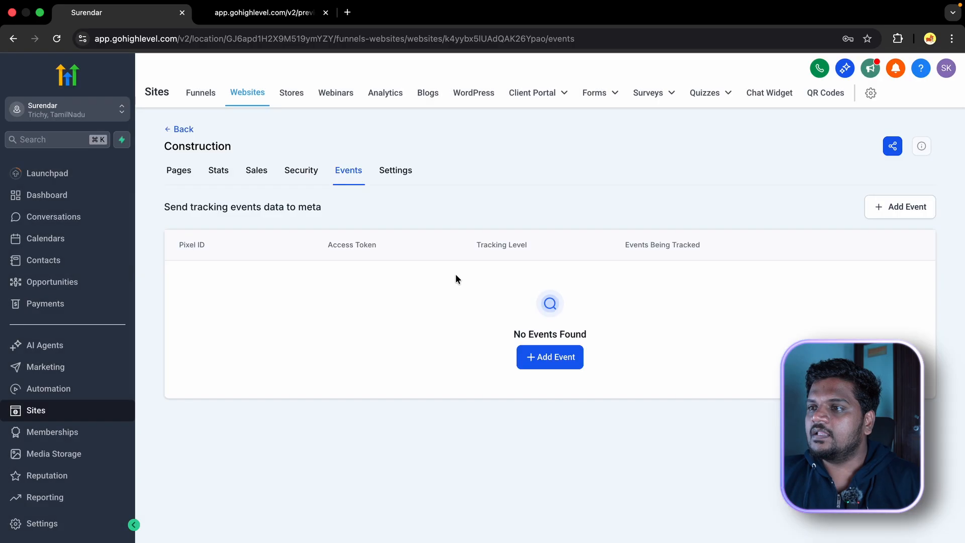
# Open the Construction website's settings, rename the website "Construction - Bult by SK" and check the domain choices
pyautogui.click(397, 174)
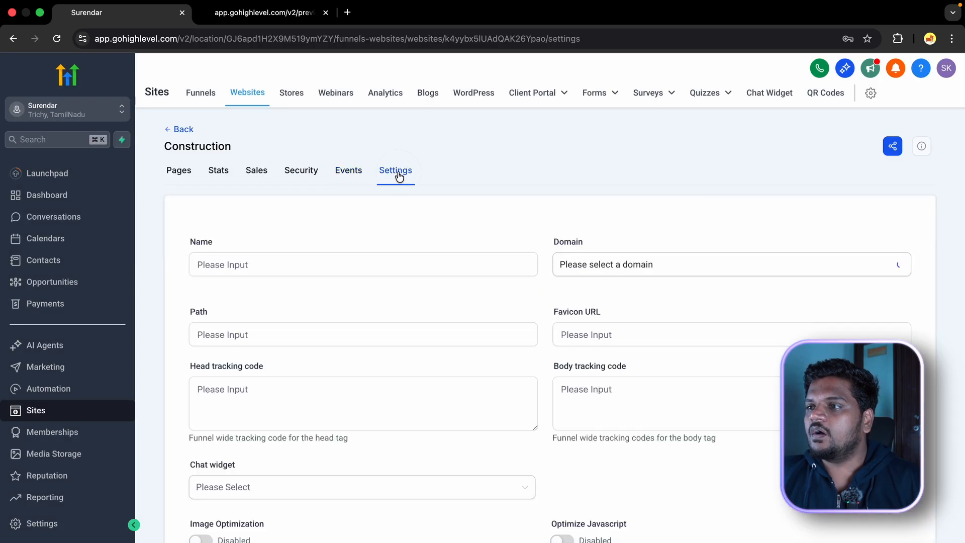
pyautogui.click(364, 265)
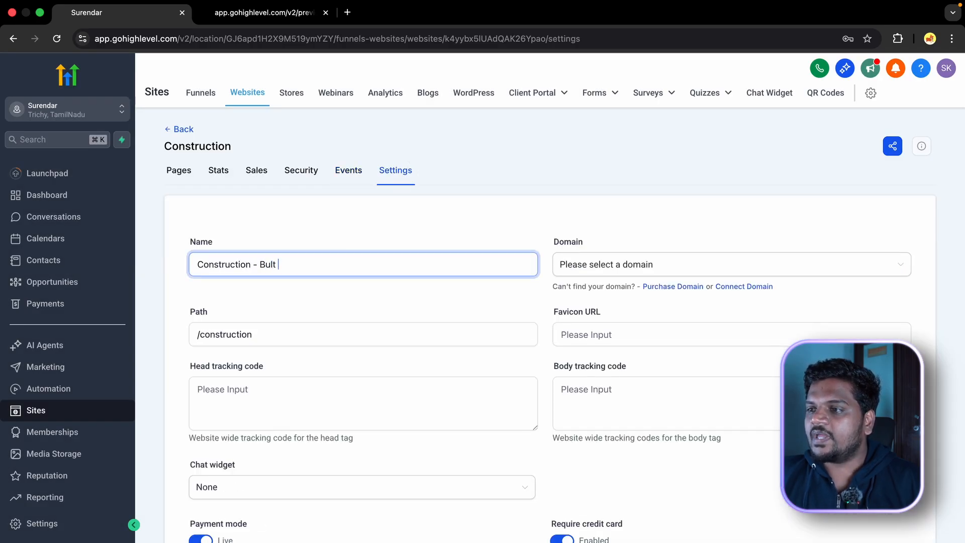
pyautogui.click(704, 274)
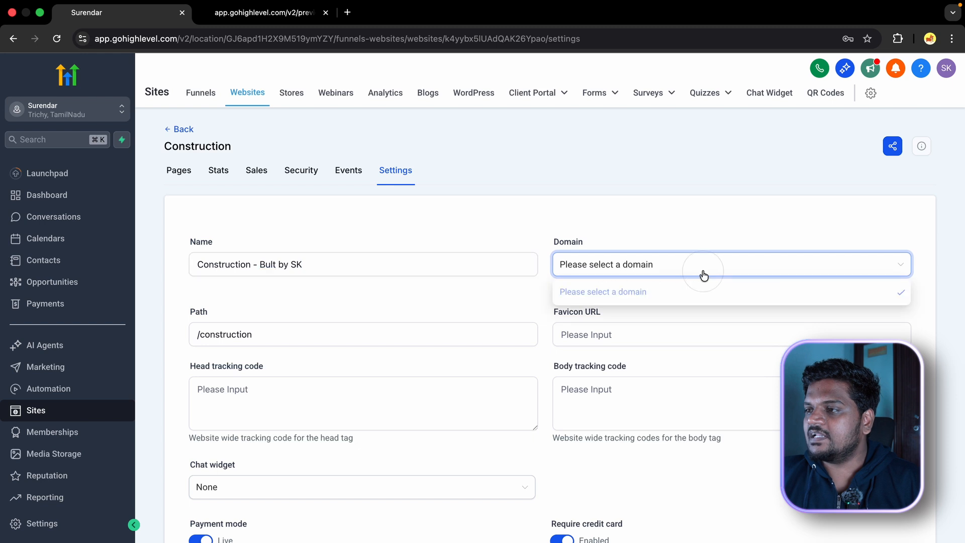
pyautogui.click(735, 295)
# Search for the domain builtbysk1.com on the domain purchase page
pyautogui.click(668, 287)
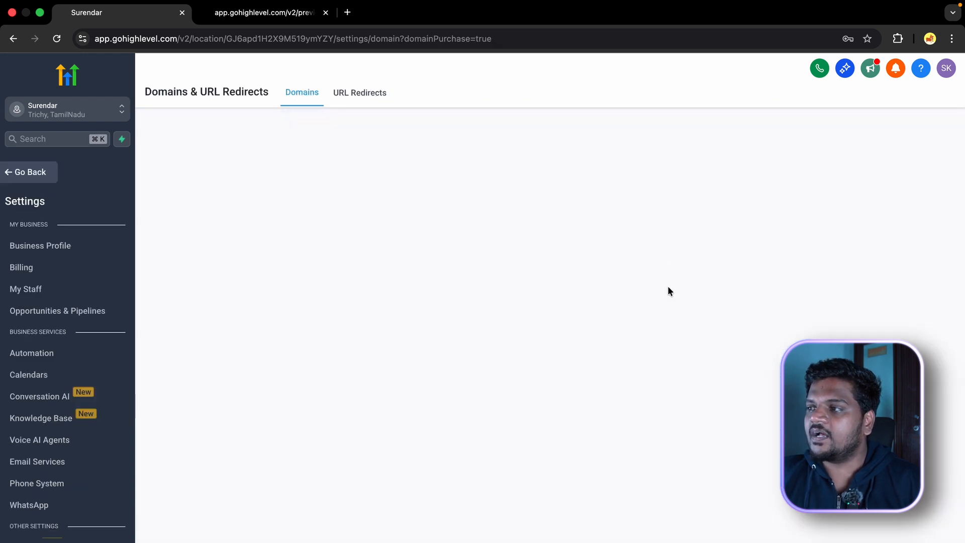
pyautogui.click(337, 178)
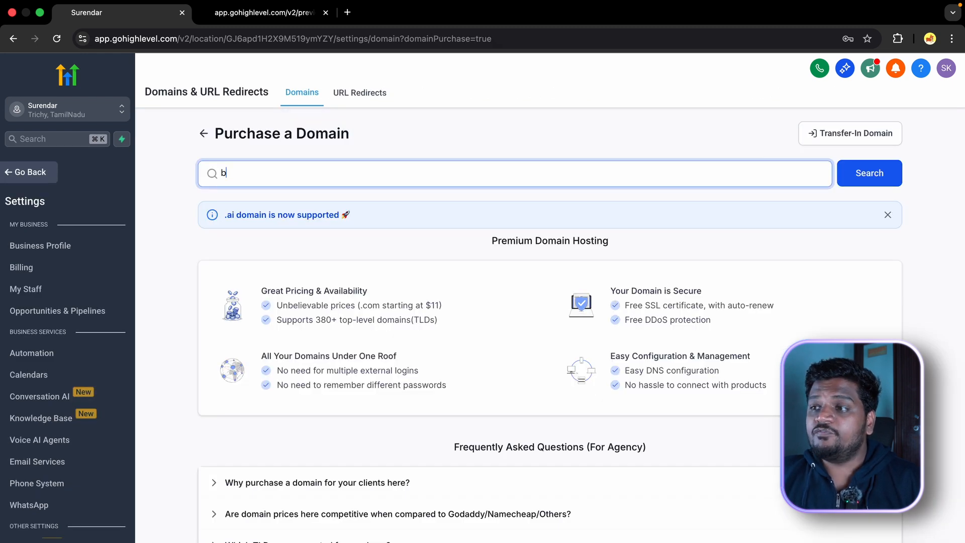
pyautogui.write('builtbysk1')
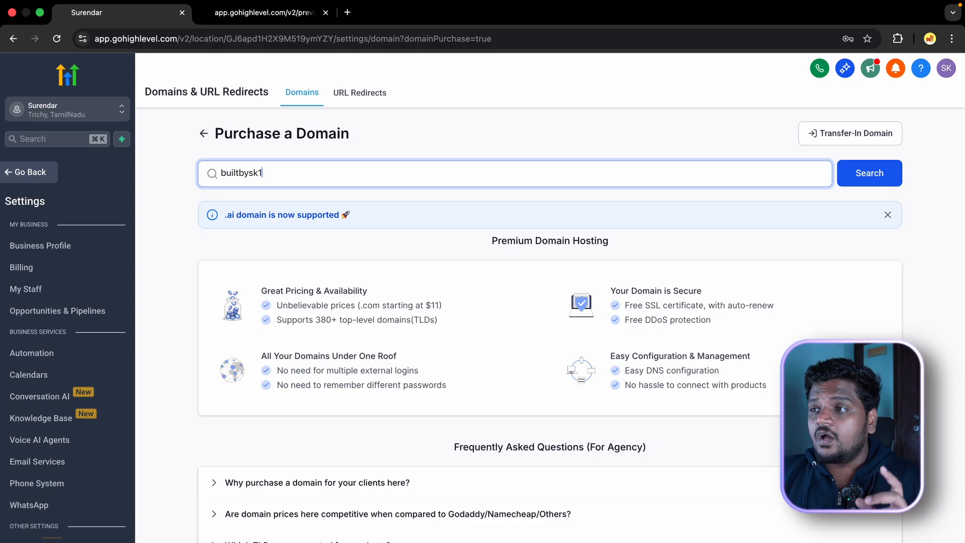
pyautogui.write('.com')
pyautogui.press('Return')
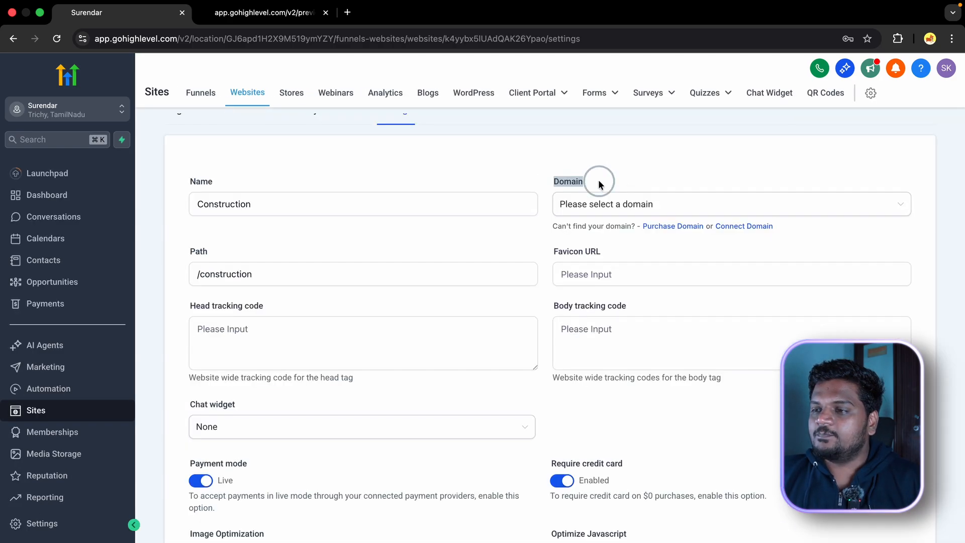
# Copy the link of my demo logo.png from Media Storage for use as the website's favicon
pyautogui.click(623, 263)
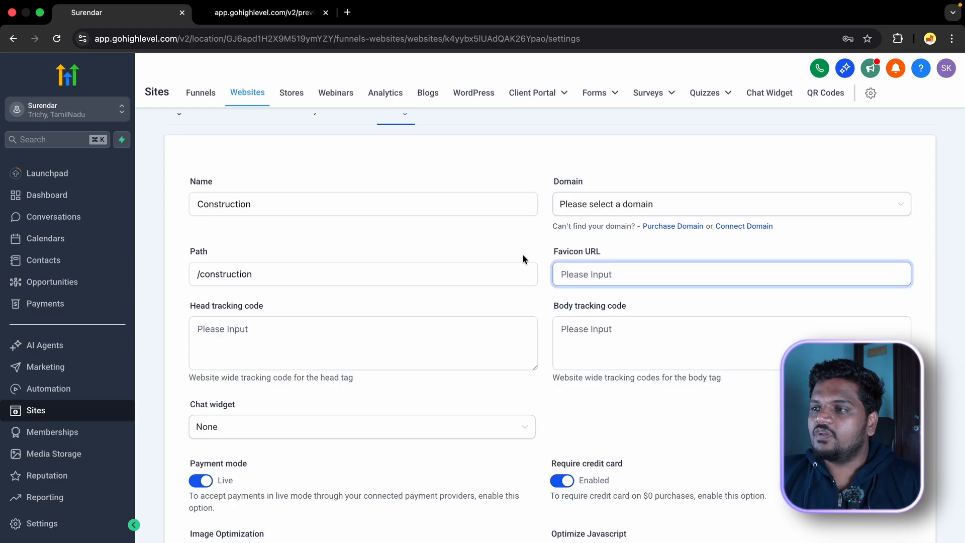
pyautogui.click(59, 455)
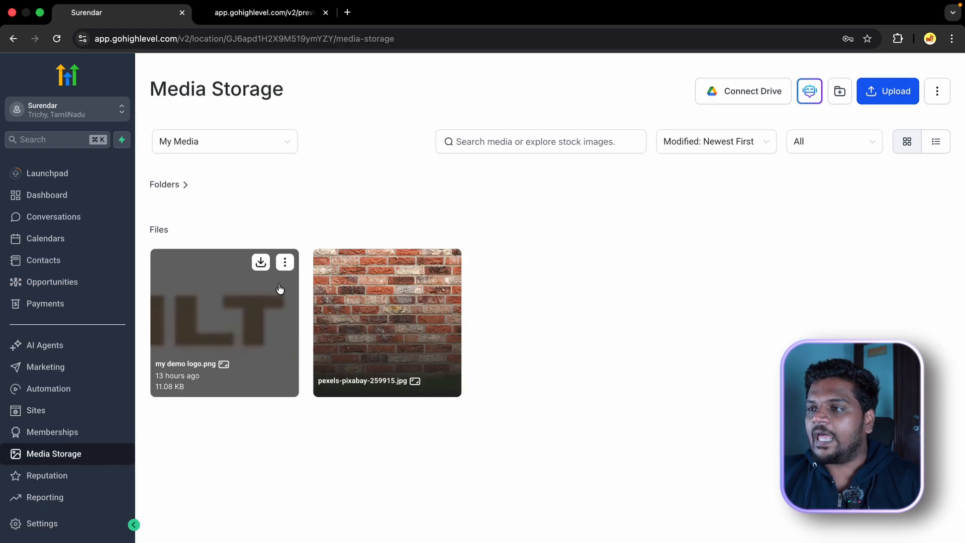
pyautogui.click(249, 322)
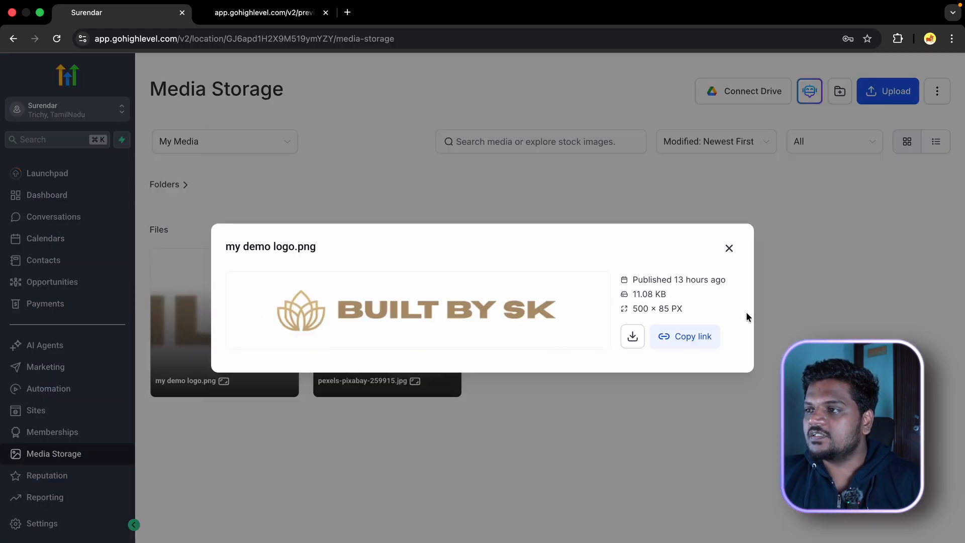
pyautogui.click(695, 345)
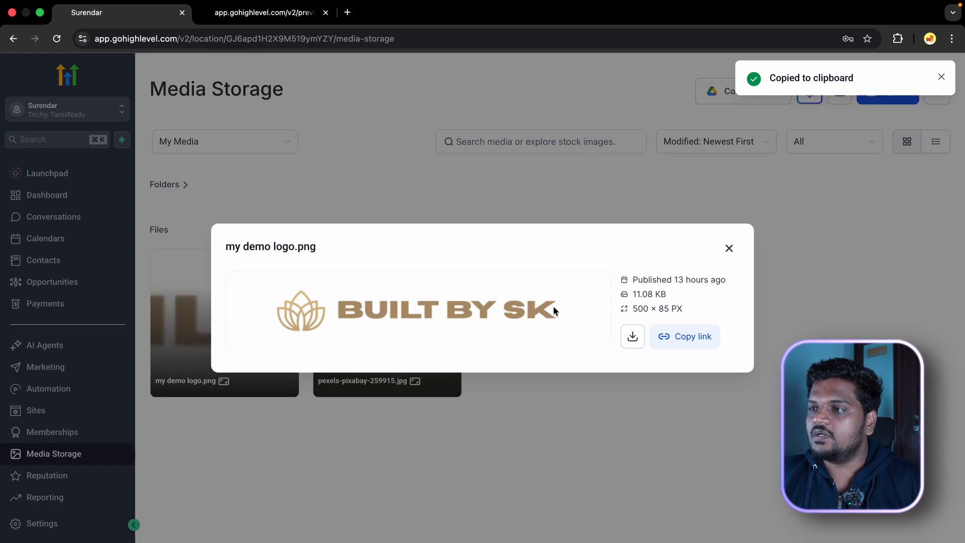
pyautogui.click(730, 248)
# Return to the Construction website's settings and paste the copied logo link as the Favicon URL
pyautogui.click(36, 411)
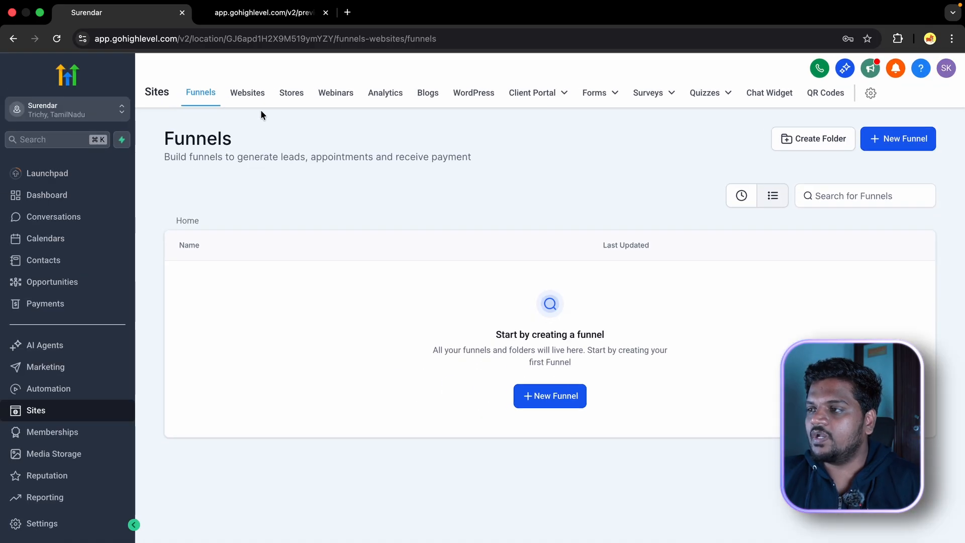
pyautogui.click(253, 93)
pyautogui.click(214, 282)
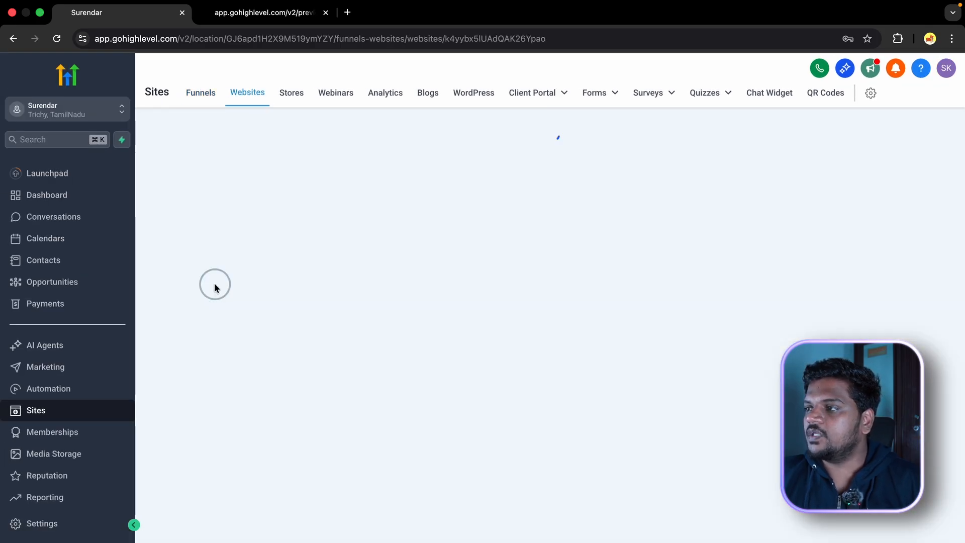
pyautogui.click(396, 170)
pyautogui.click(701, 334)
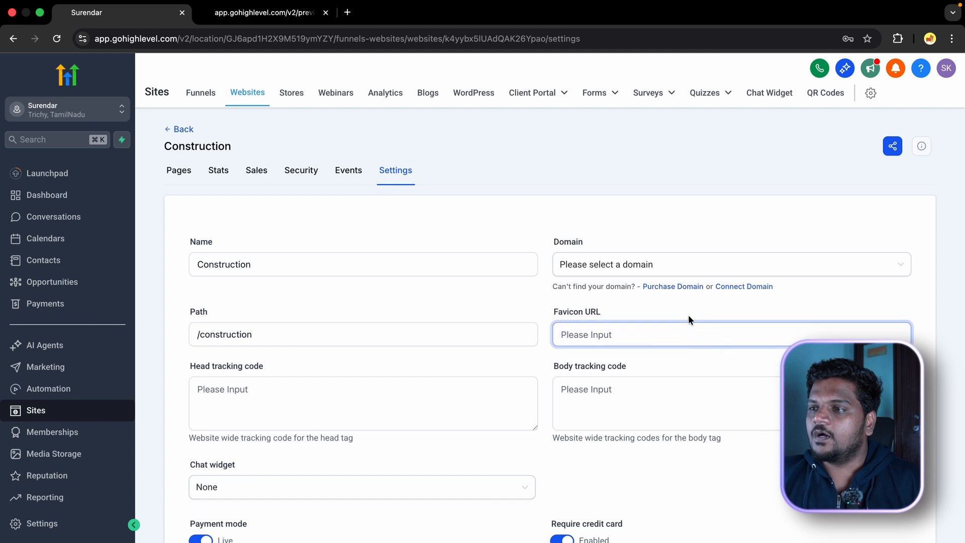
pyautogui.press('super+v')
# Examine the website's head and body tracking code fields and its chat widget and optimization settings
pyautogui.scroll(-2, 628, 342)
pyautogui.click(614, 335)
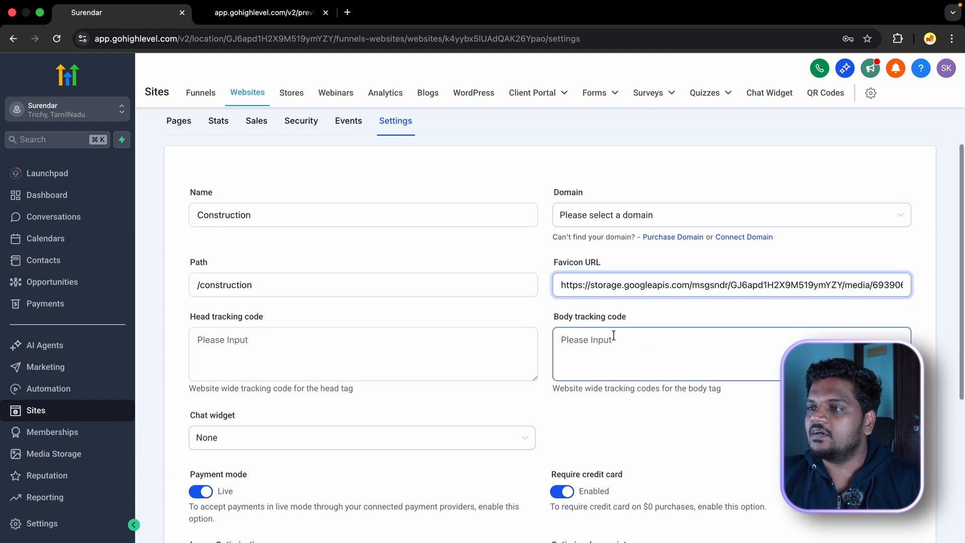
pyautogui.click(248, 341)
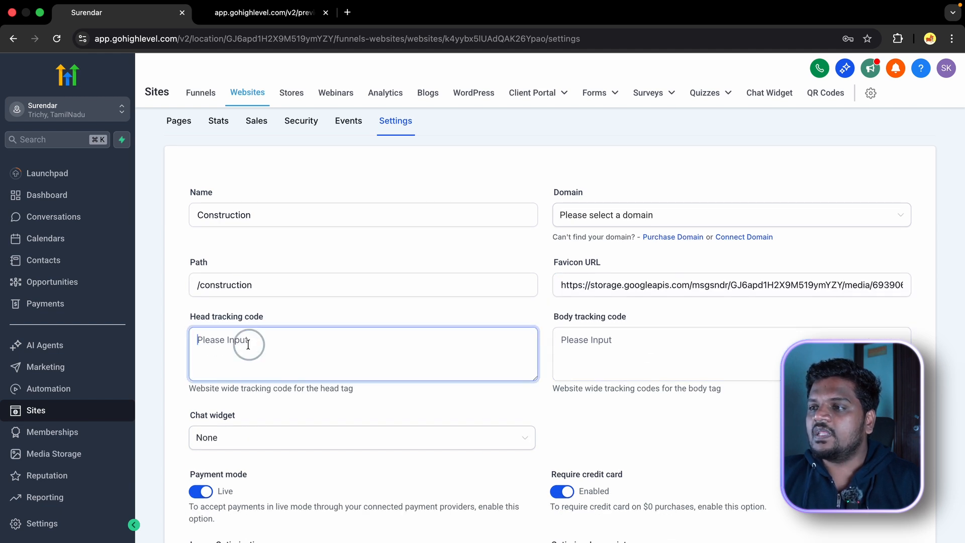
pyautogui.click(624, 338)
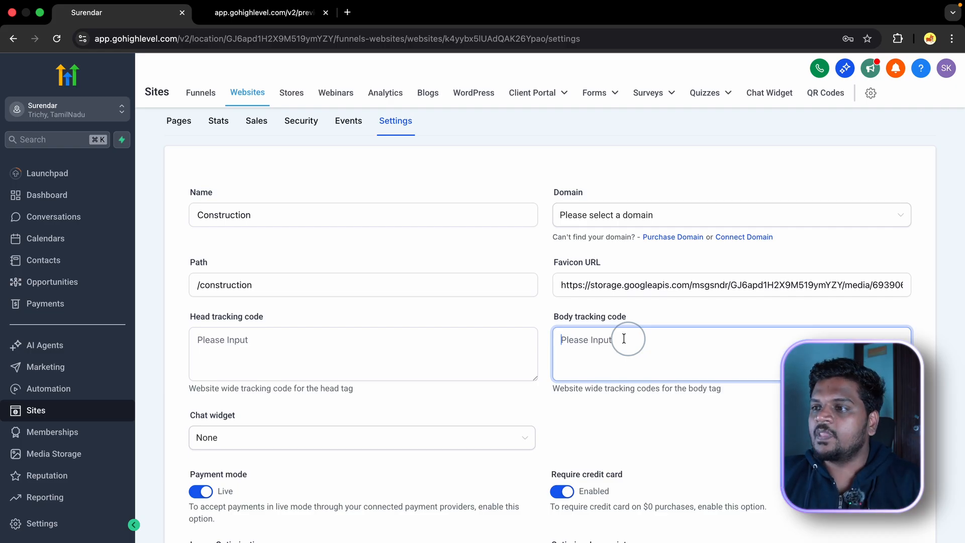
pyautogui.scroll(-3, 624, 338)
pyautogui.click(276, 283)
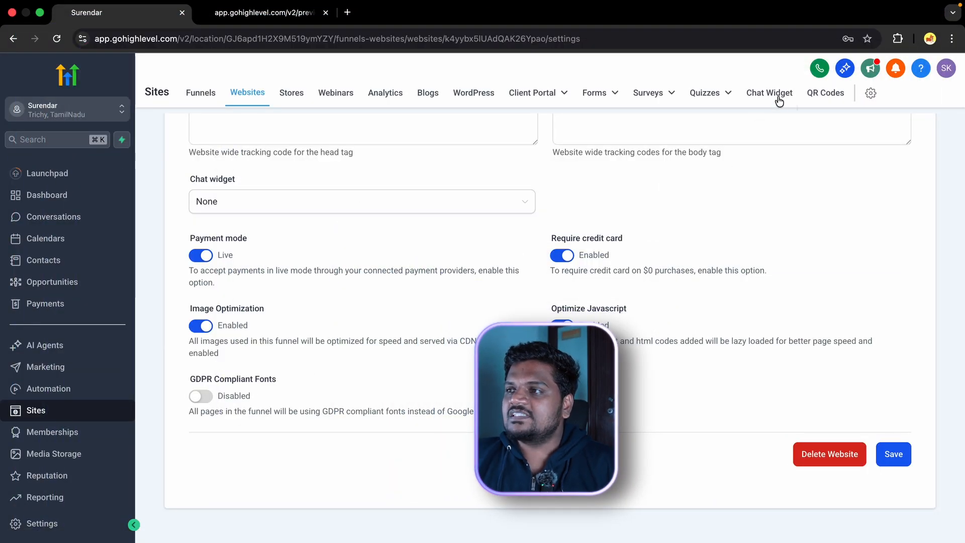
# Create a new chat widget of the Live Chat type from the Sites area
pyautogui.click(778, 101)
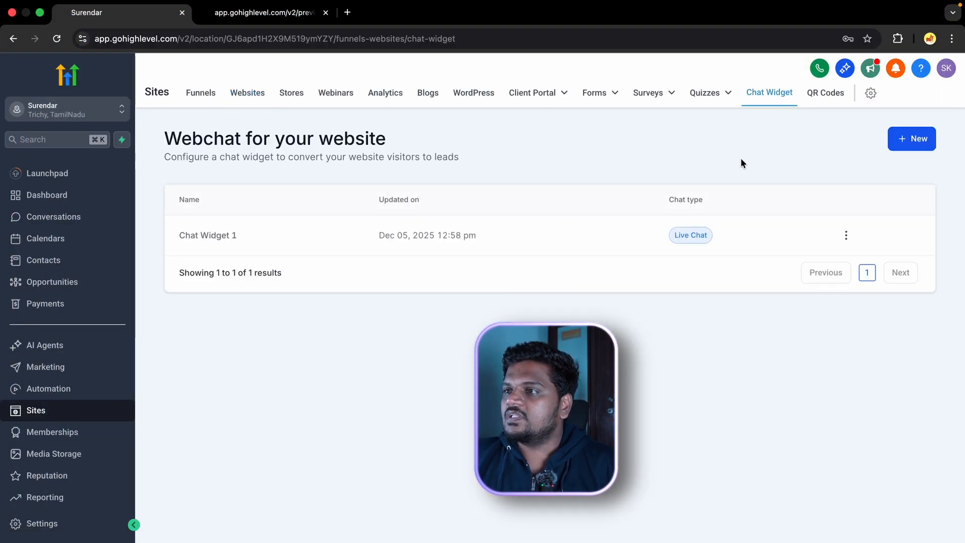
pyautogui.click(917, 146)
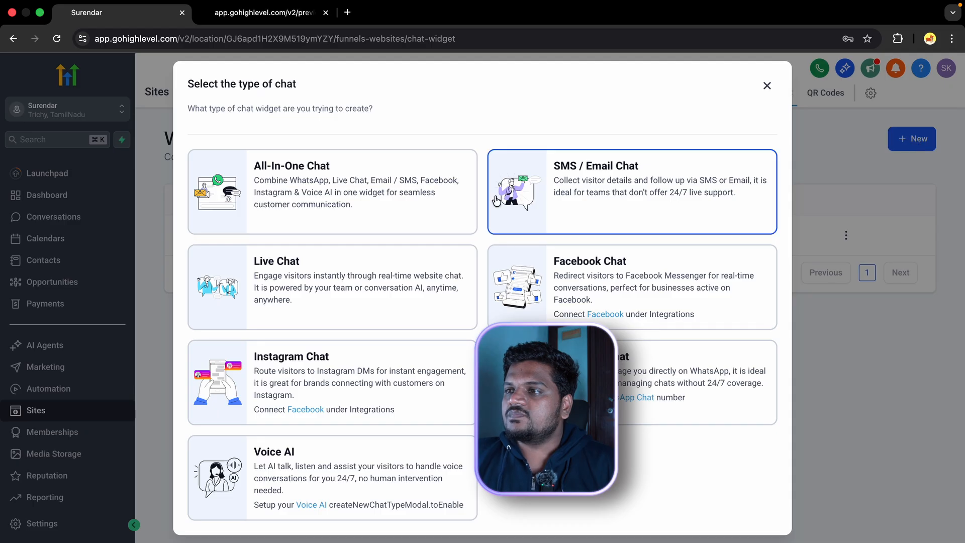
pyautogui.click(370, 298)
# Try the chat prompt style without an avatar and other chat icons, ending with the original avatar prompt and first icon
pyautogui.click(21, 189)
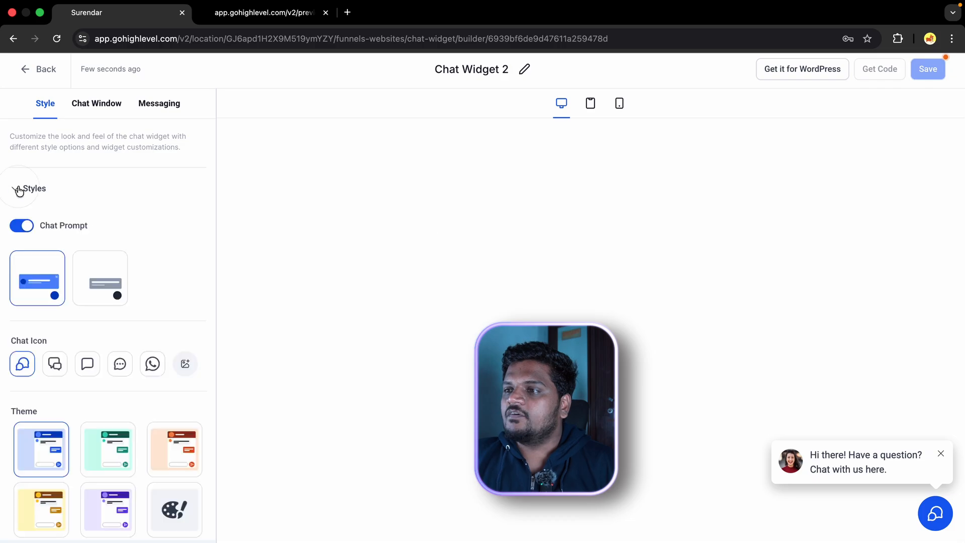
pyautogui.scroll(-1, 77, 214)
pyautogui.scroll(-1, 77, 214)
pyautogui.click(103, 240)
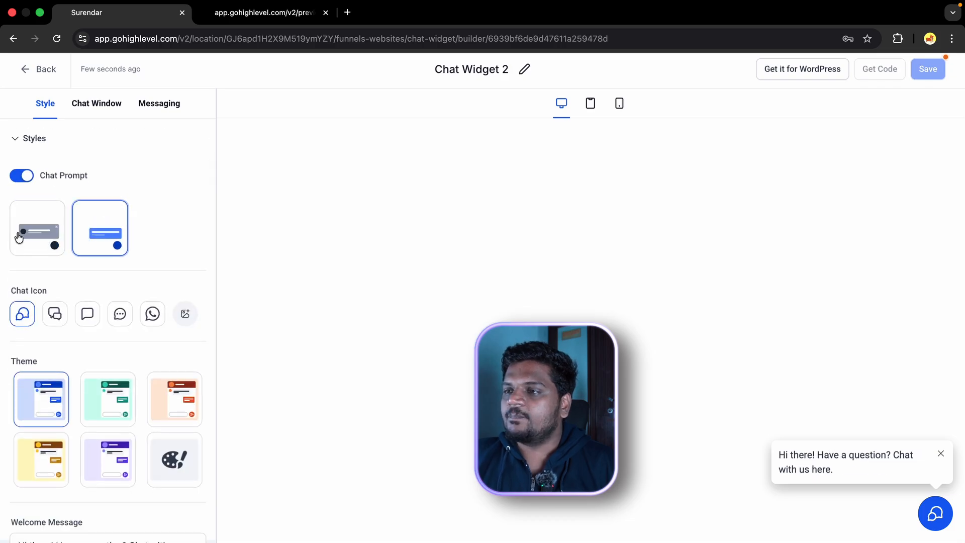
pyautogui.click(35, 251)
pyautogui.click(57, 316)
pyautogui.click(90, 317)
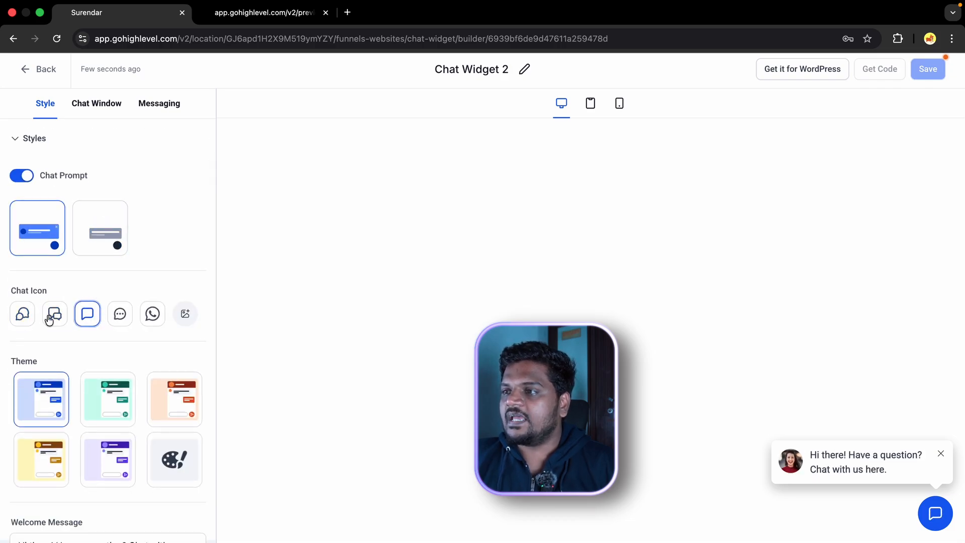
pyautogui.click(23, 315)
# Examine the chat widget's themes, welcome message and custom greeting for returning visitors
pyautogui.scroll(-5, 89, 336)
pyautogui.moveTo(13, 291); pyautogui.dragTo(96, 293)
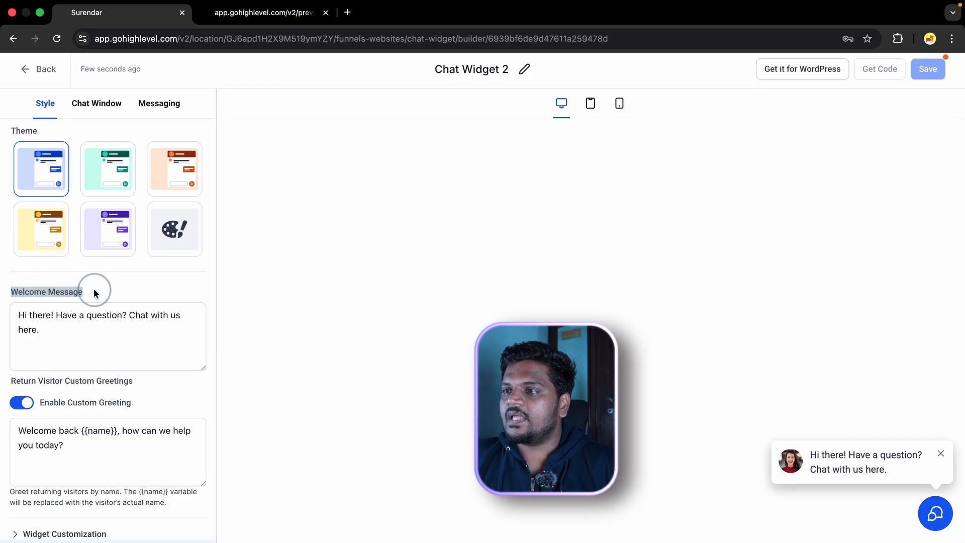
pyautogui.click(95, 327)
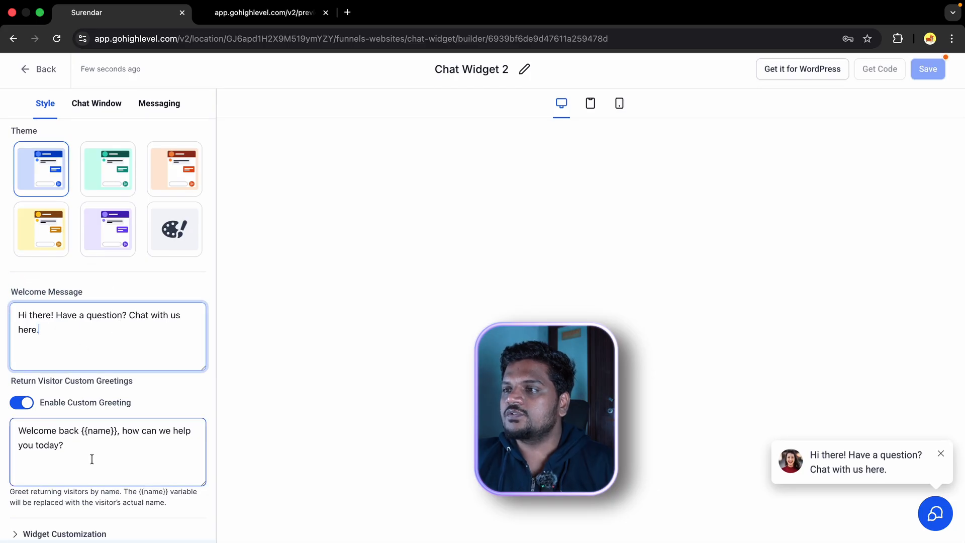
pyautogui.click(121, 432)
# Try the different widget positions in the widget customization, ending with the bottom-right corner
pyautogui.click(17, 533)
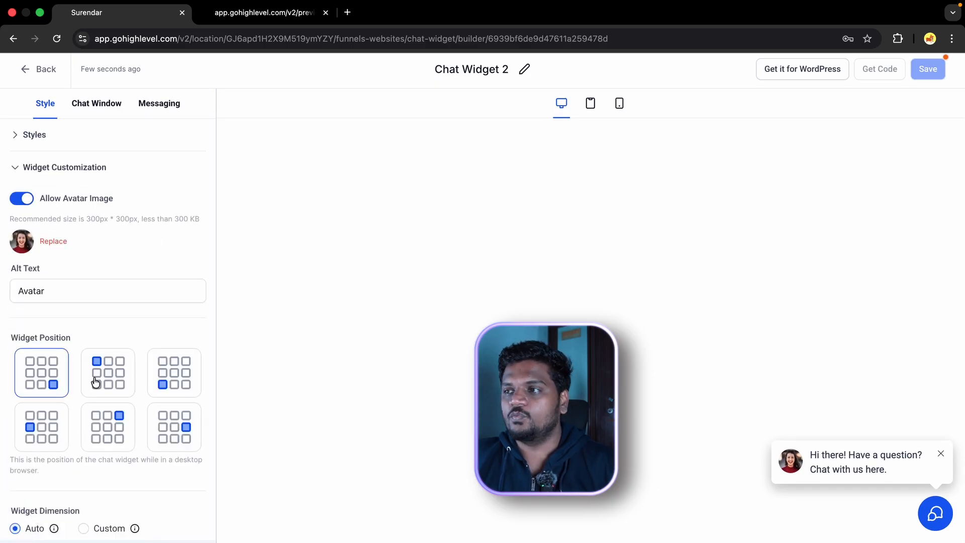
pyautogui.click(111, 370)
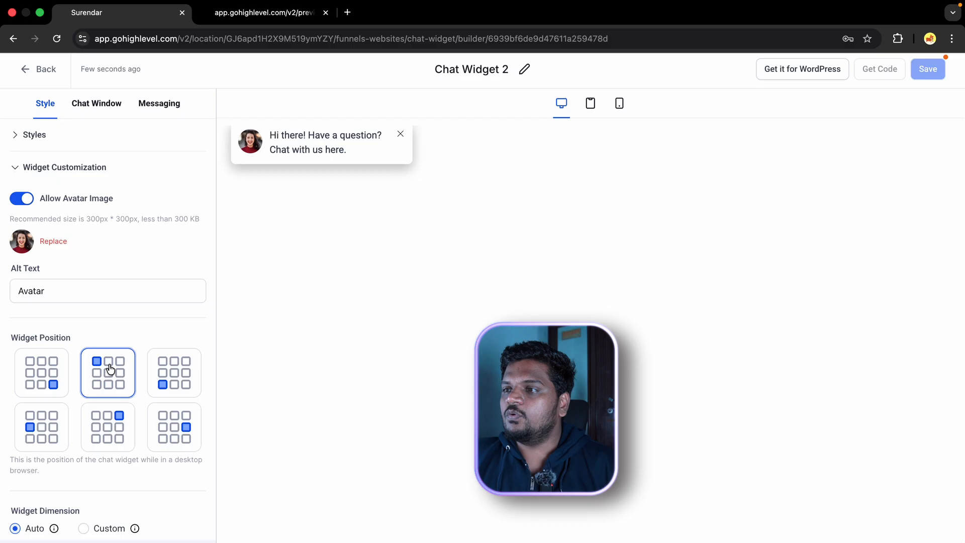
pyautogui.click(171, 378)
pyautogui.click(174, 427)
pyautogui.click(108, 427)
pyautogui.click(44, 410)
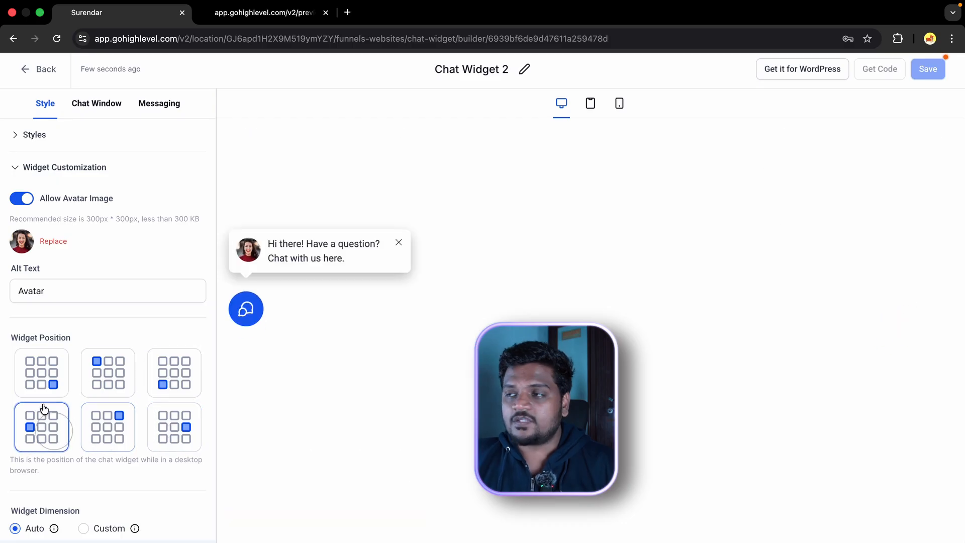
pyautogui.click(53, 385)
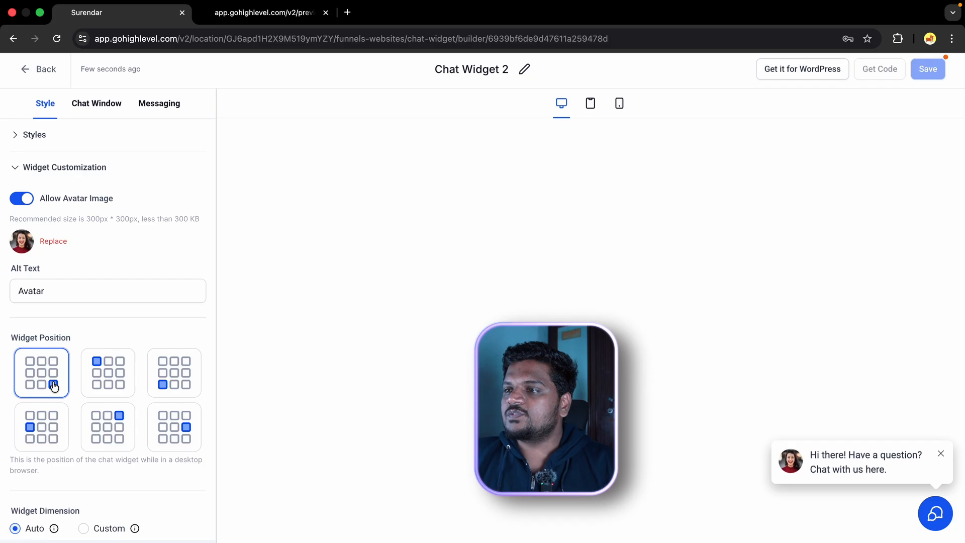
# Examine the chat window's title and intro message settings and compare them with the chat preview
pyautogui.scroll(2, 108, 328)
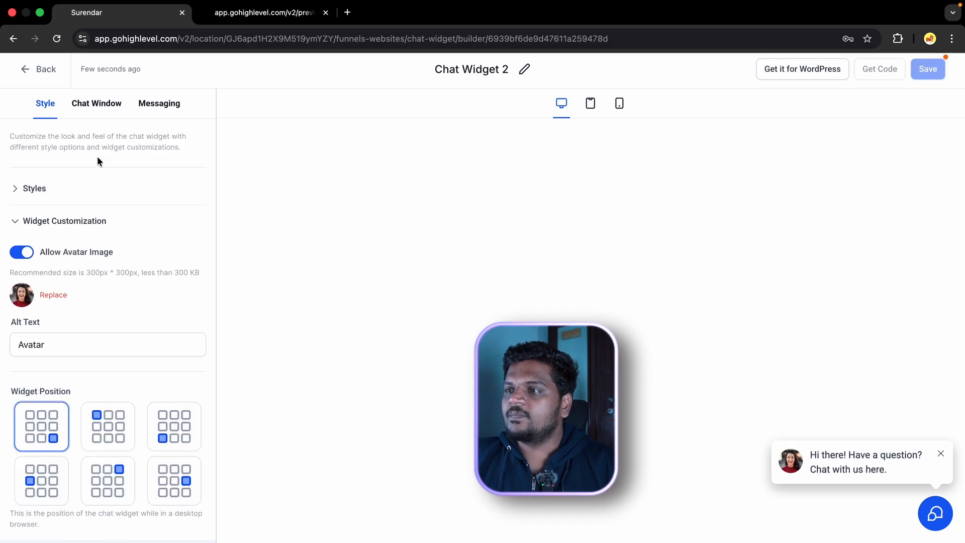
pyautogui.click(104, 111)
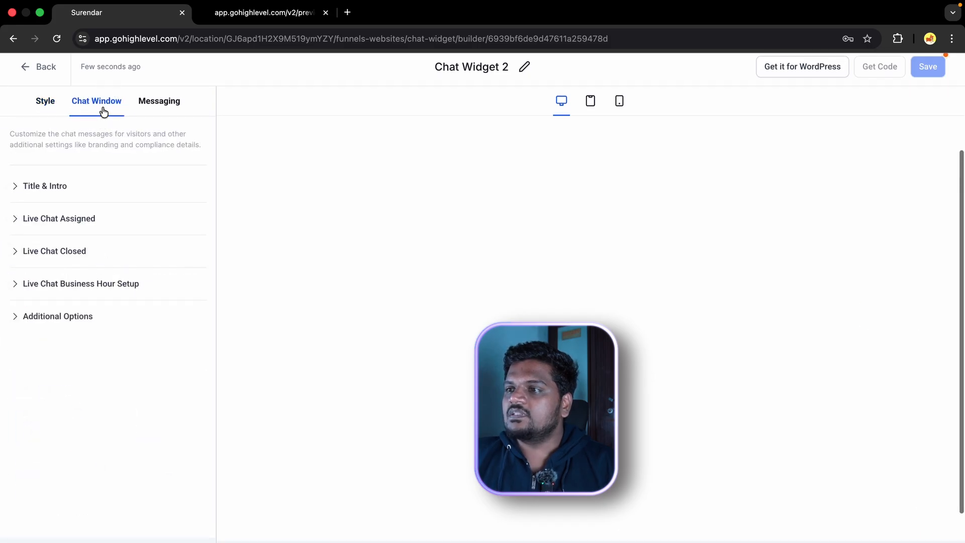
pyautogui.click(18, 189)
pyautogui.click(95, 242)
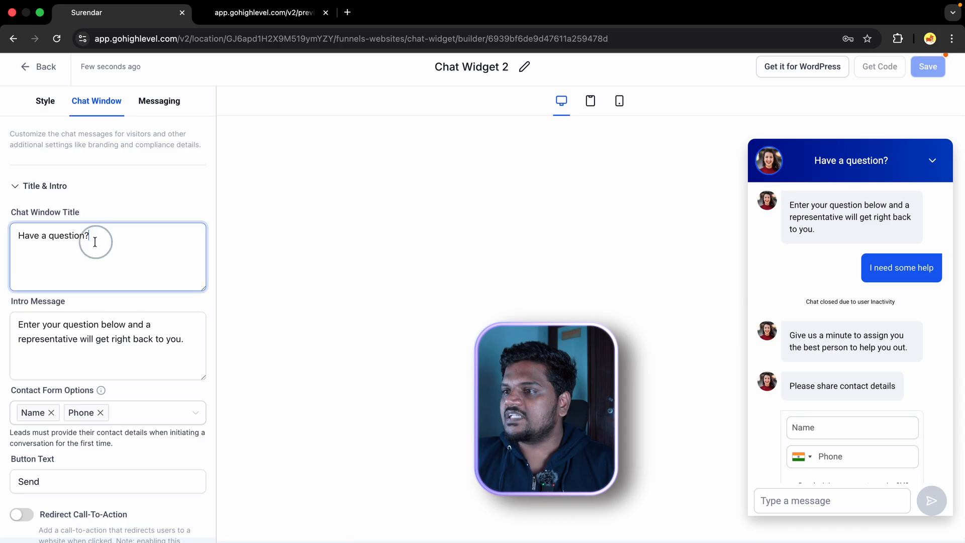
pyautogui.moveTo(815, 161); pyautogui.dragTo(891, 164)
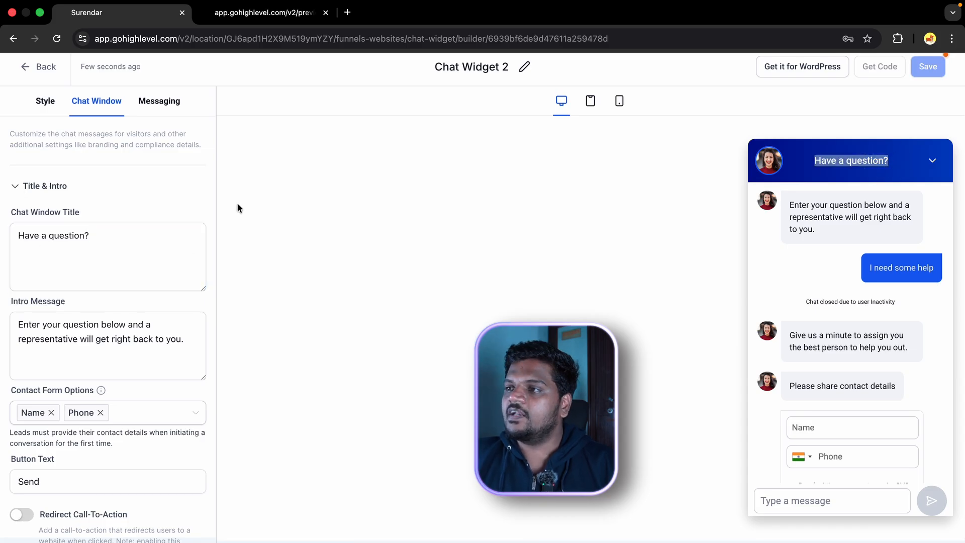
pyautogui.scroll(-2, 100, 227)
pyautogui.moveTo(10, 242); pyautogui.dragTo(131, 267)
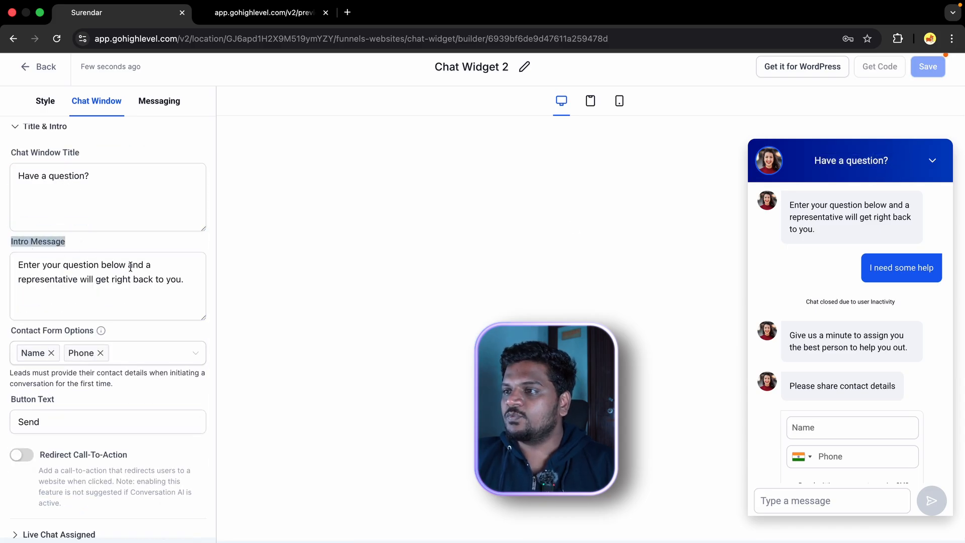
pyautogui.moveTo(792, 207); pyautogui.dragTo(823, 240)
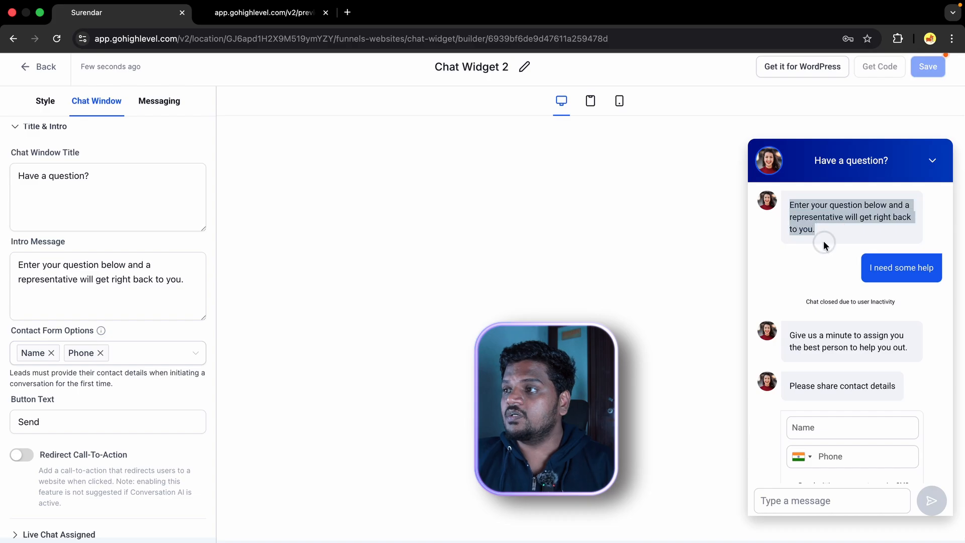
# Add Email to the chat window's contact form options alongside Name and Phone
pyautogui.click(25, 297)
pyautogui.scroll(-3, 102, 301)
pyautogui.click(140, 272)
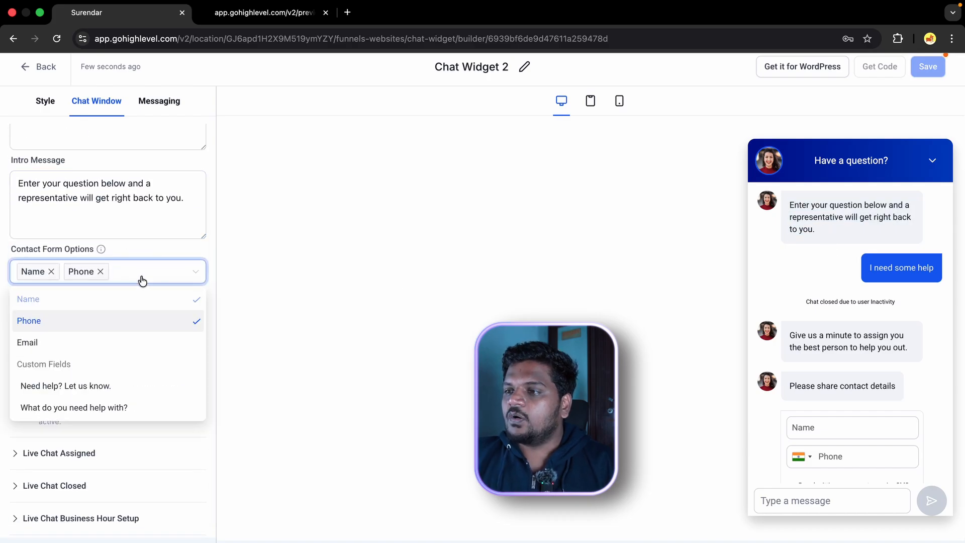
pyautogui.click(172, 242)
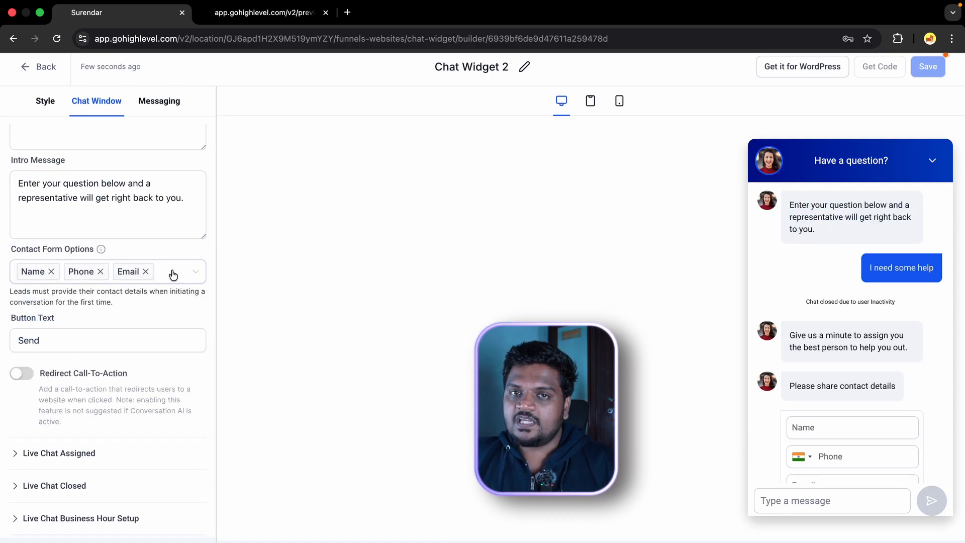
# Set the contact form's button text to "Send now" and check it in the chat preview
pyautogui.scroll(-1, 133, 314)
pyautogui.click(58, 328)
pyautogui.click(111, 326)
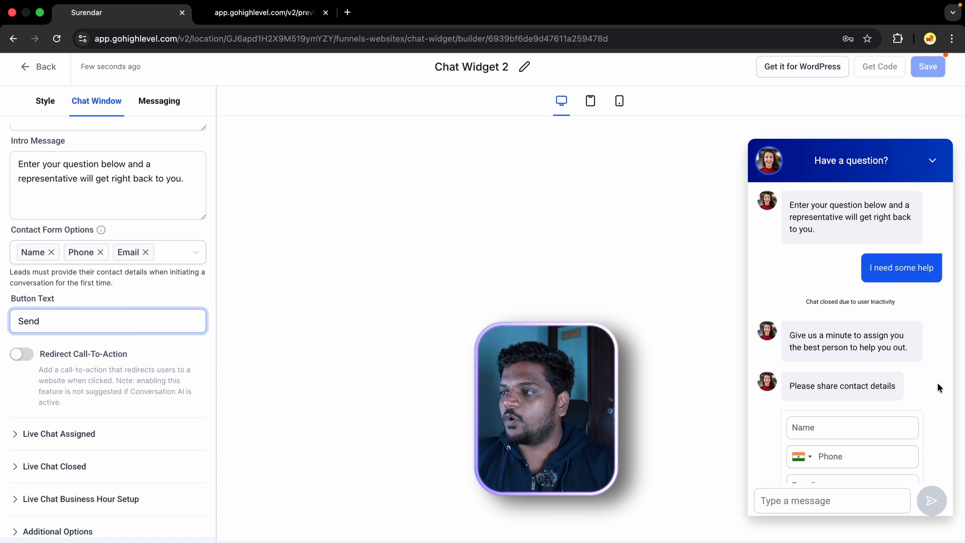
pyautogui.scroll(-4, 937, 382)
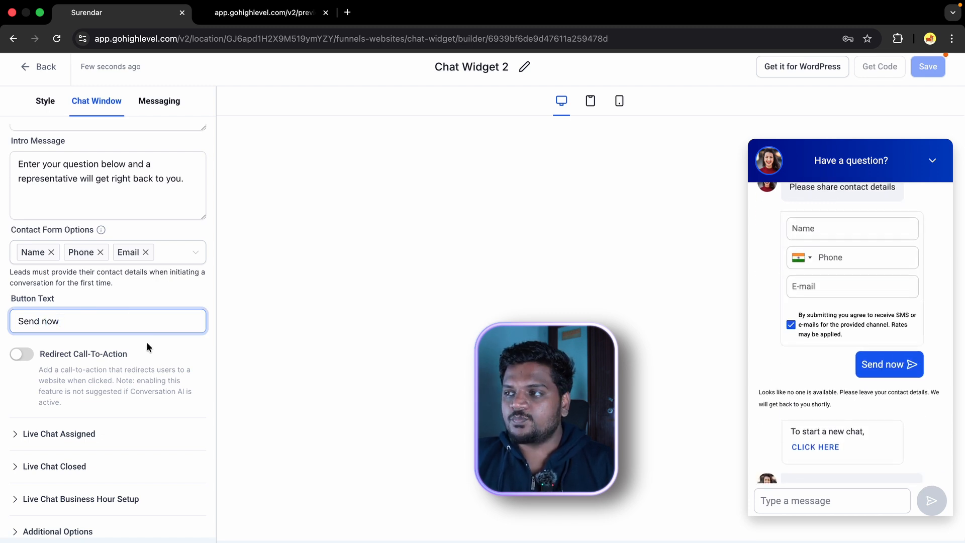
# Examine the messages and inactivity times for assigned and closed live chats, keeping the user inactivity timeout at 5 mins
pyautogui.scroll(-1, 149, 340)
pyautogui.click(15, 430)
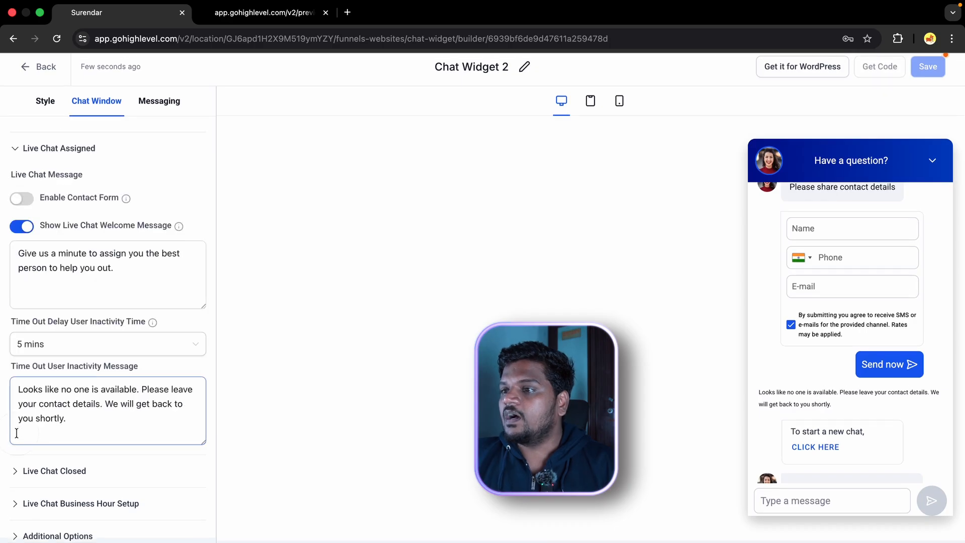
pyautogui.click(70, 274)
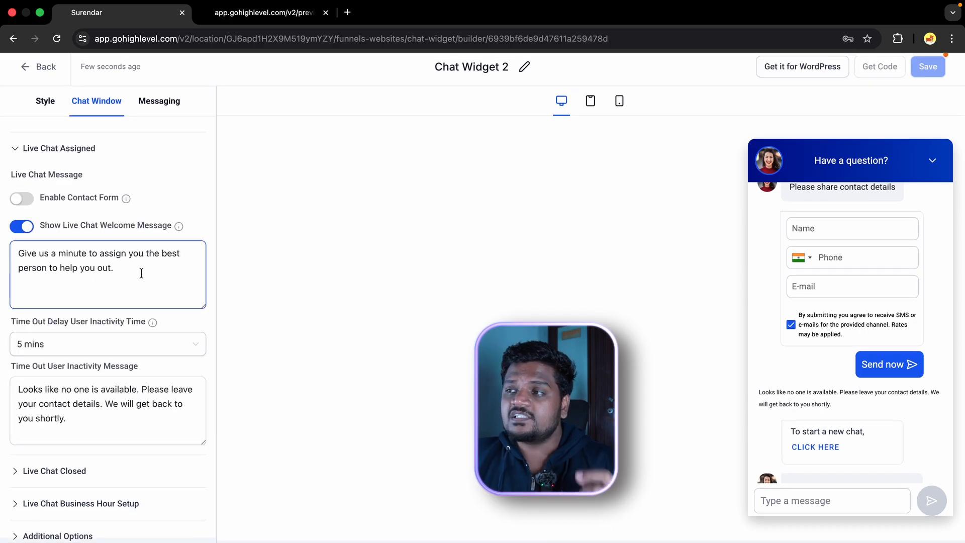
pyautogui.scroll(-1, 101, 301)
pyautogui.click(103, 341)
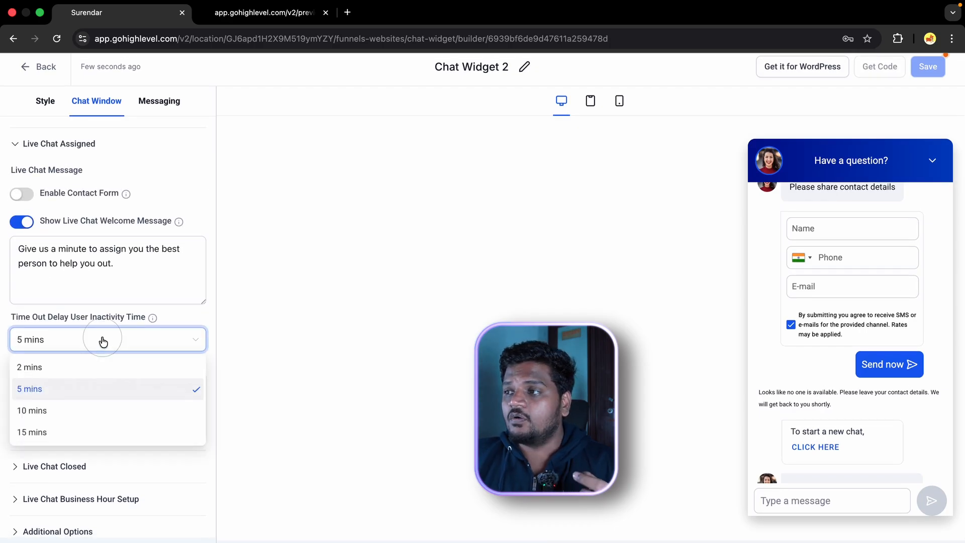
pyautogui.click(89, 385)
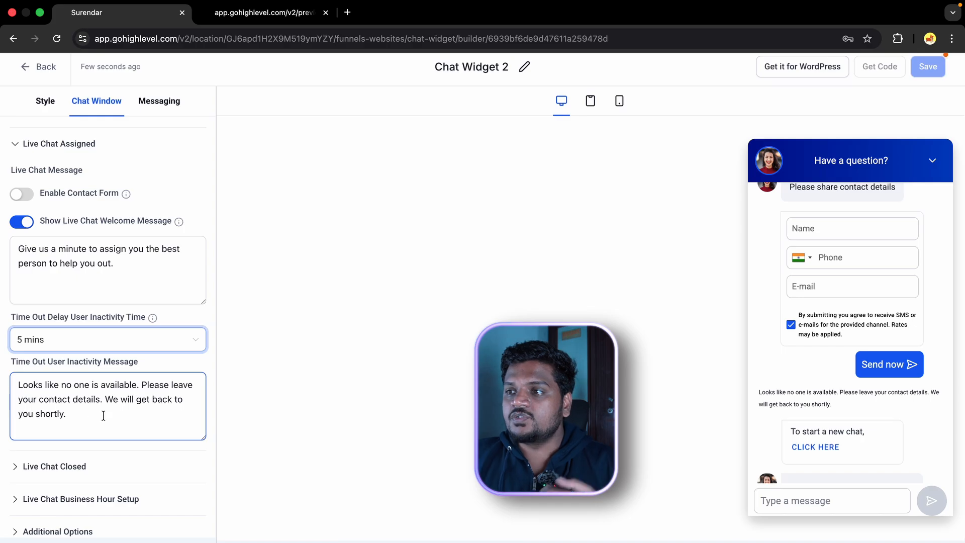
pyautogui.click(18, 467)
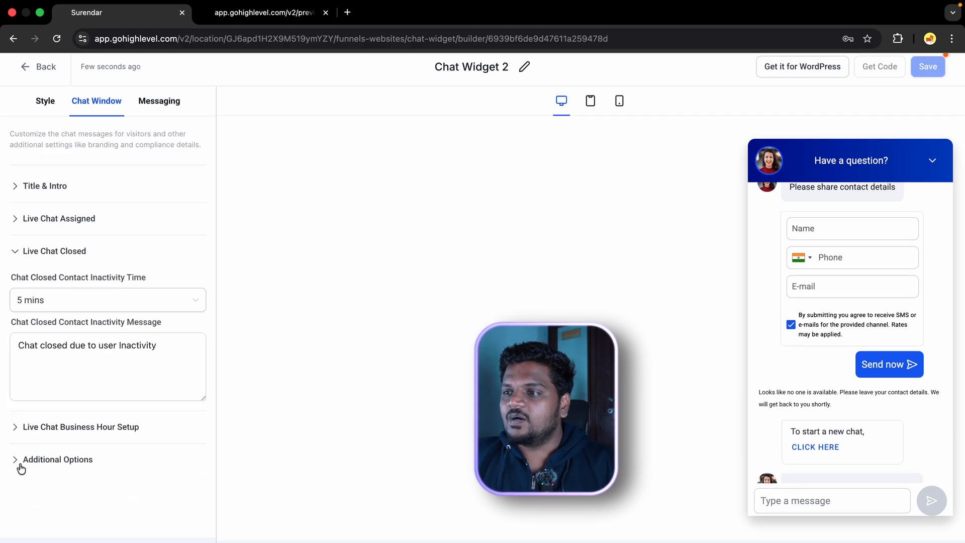
pyautogui.click(121, 308)
pyautogui.click(123, 309)
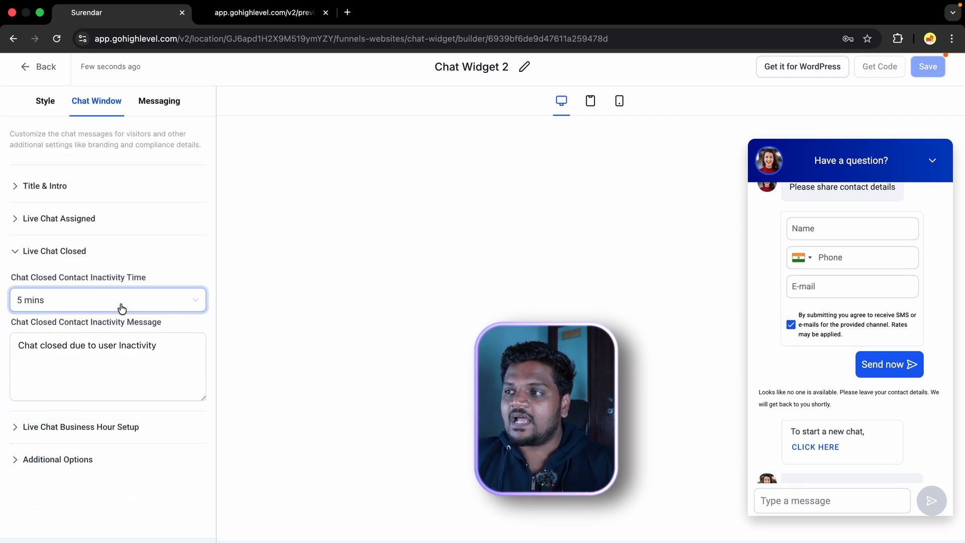
# Examine the live chat business hours option and the additional notification, agency branding and HIPAA consent settings
pyautogui.click(29, 427)
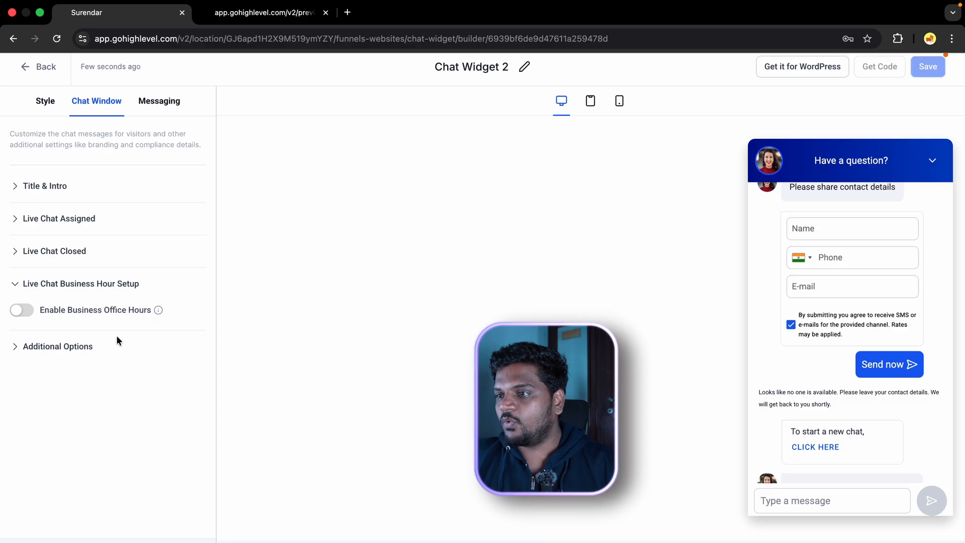
pyautogui.click(29, 311)
pyautogui.click(29, 310)
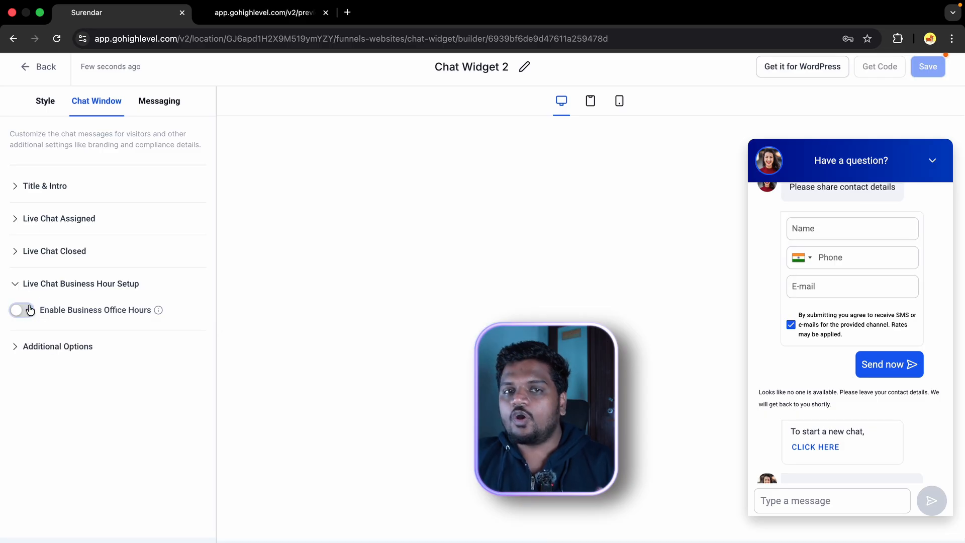
pyautogui.click(17, 352)
pyautogui.scroll(-3, 75, 347)
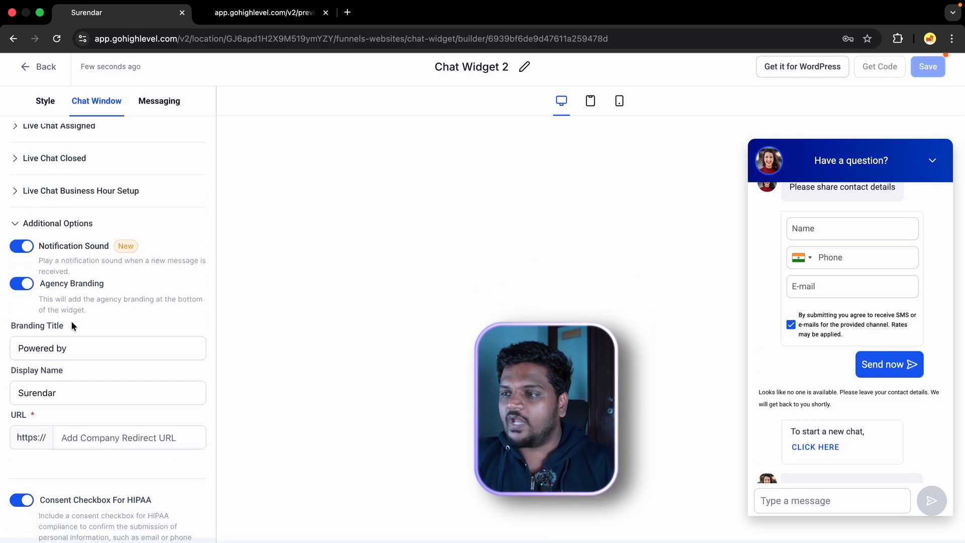
pyautogui.scroll(-5, 71, 326)
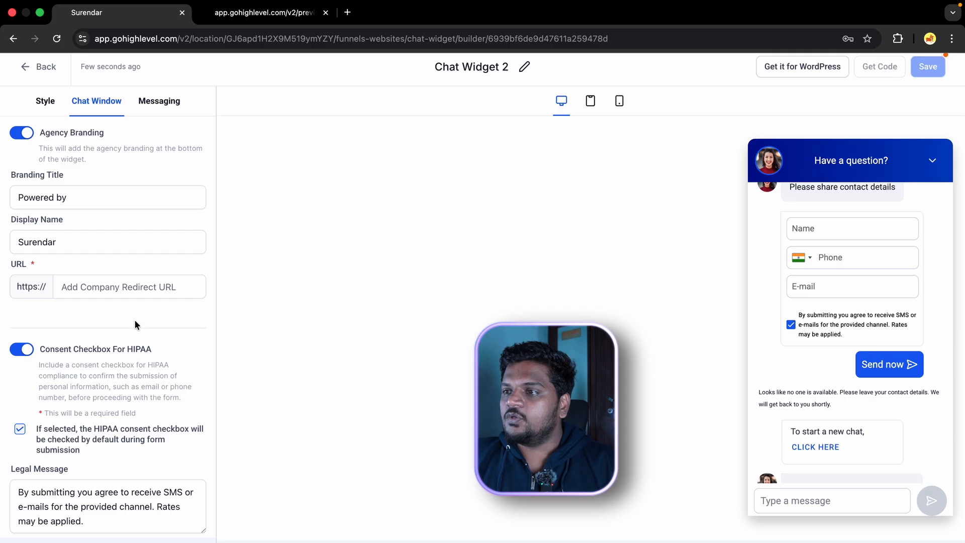
pyautogui.scroll(5, 172, 367)
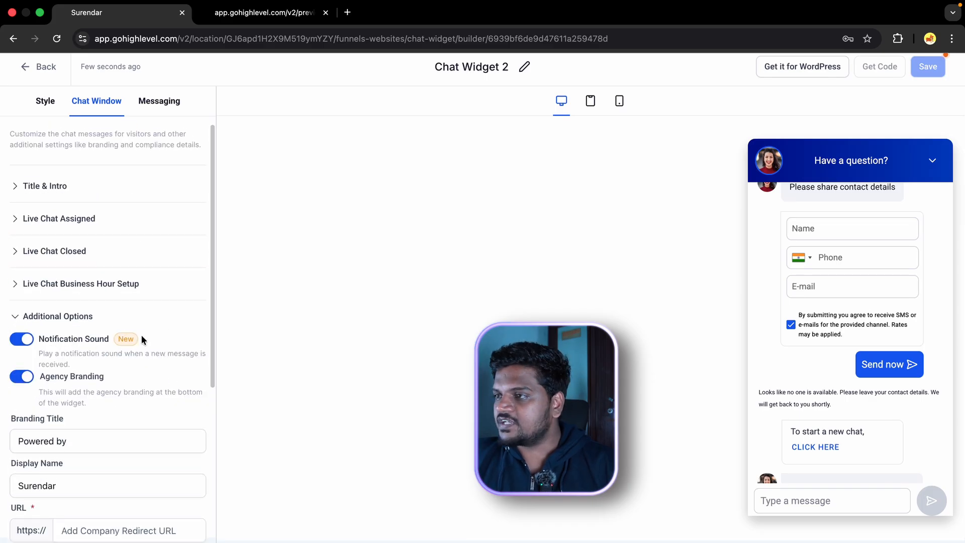
# Examine the acknowledgement, feedback and chat-ended messages in the widget's messaging settings
pyautogui.click(171, 102)
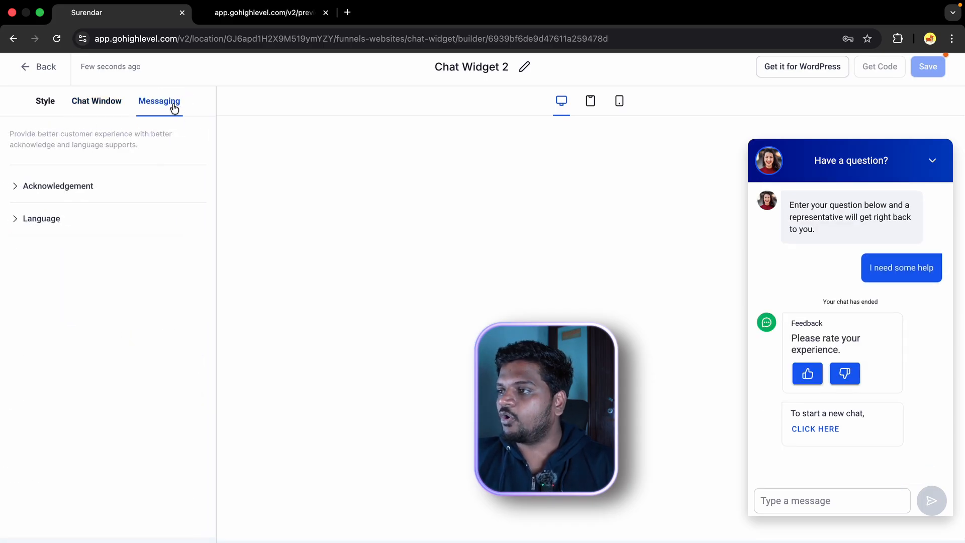
pyautogui.click(12, 189)
pyautogui.click(26, 244)
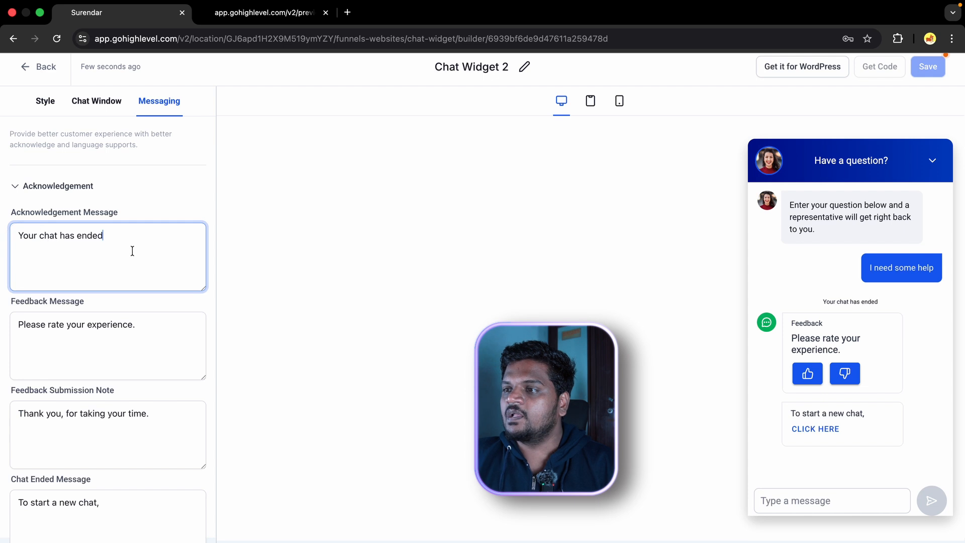
pyautogui.scroll(-2, 133, 250)
pyautogui.click(123, 269)
pyautogui.scroll(-2, 136, 277)
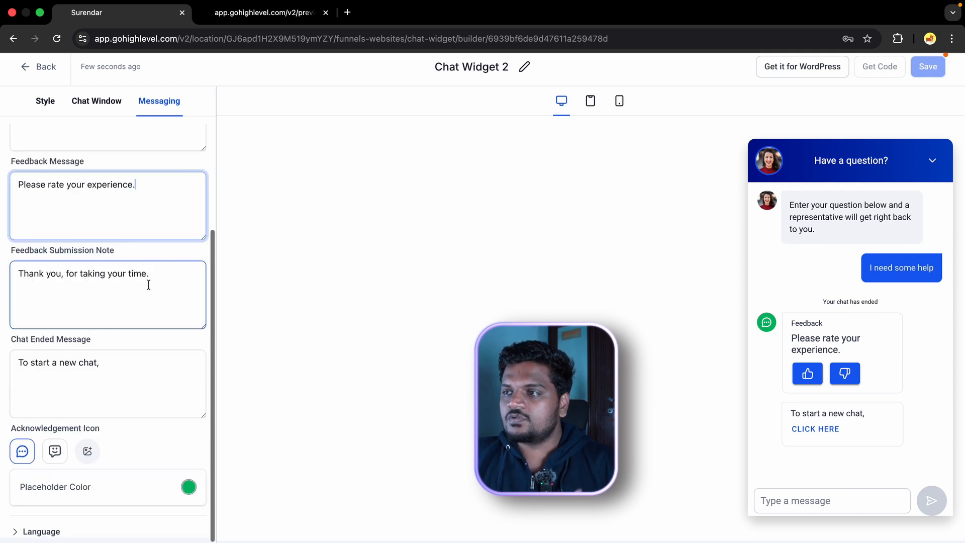
# Return to the widget's style settings, save Chat Widget 2 and go back to the list of chat widgets
pyautogui.click(40, 103)
pyautogui.click(55, 191)
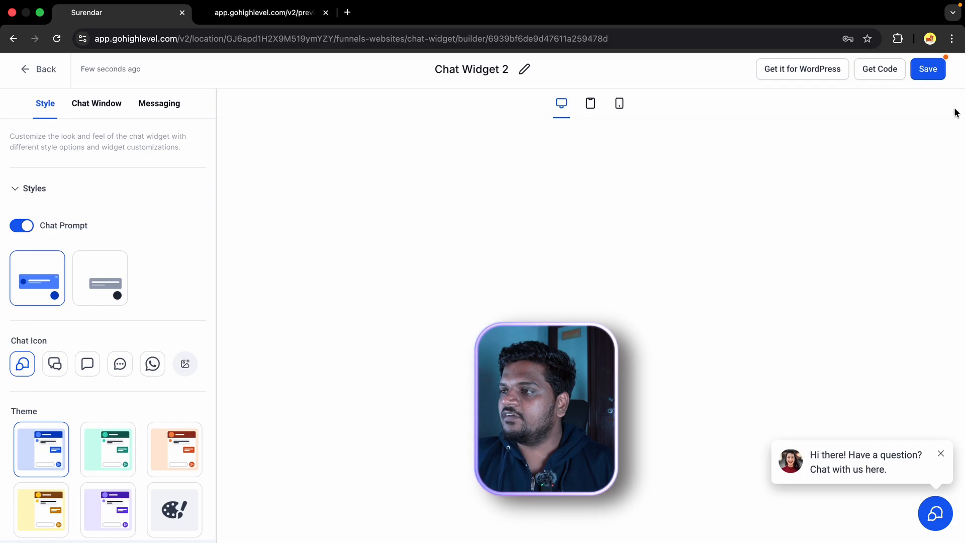
pyautogui.click(933, 73)
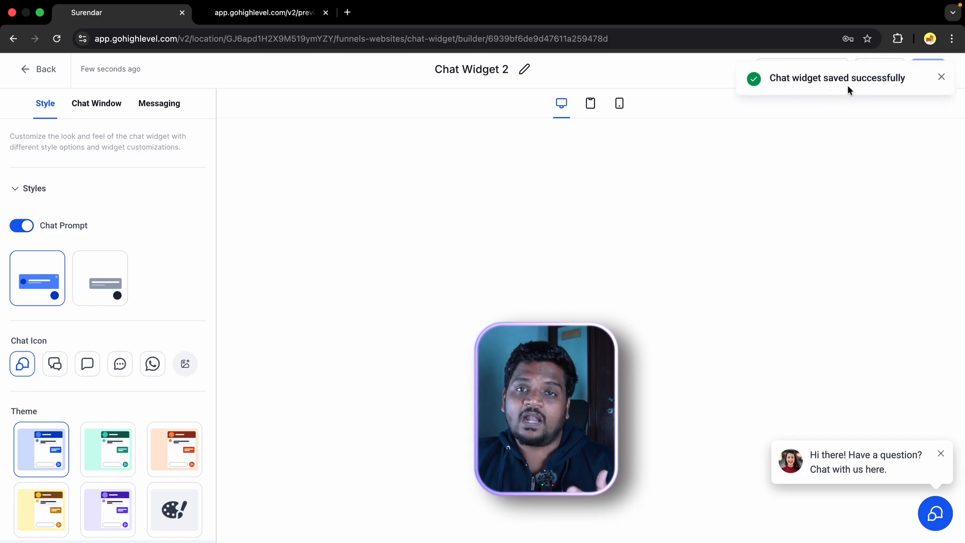
pyautogui.click(24, 71)
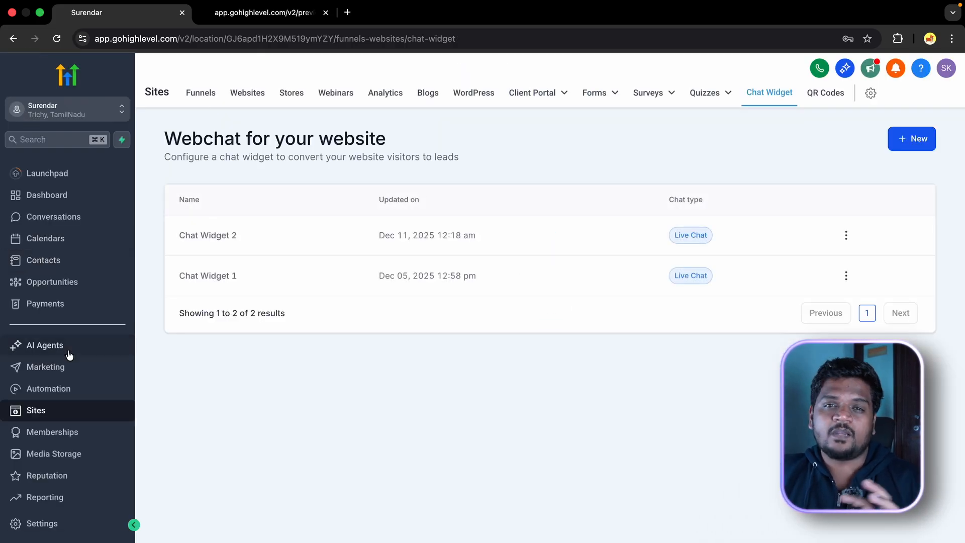
# Open the conversations beside the website preview and send the test message "hey" from the site's chat widget
pyautogui.click(94, 222)
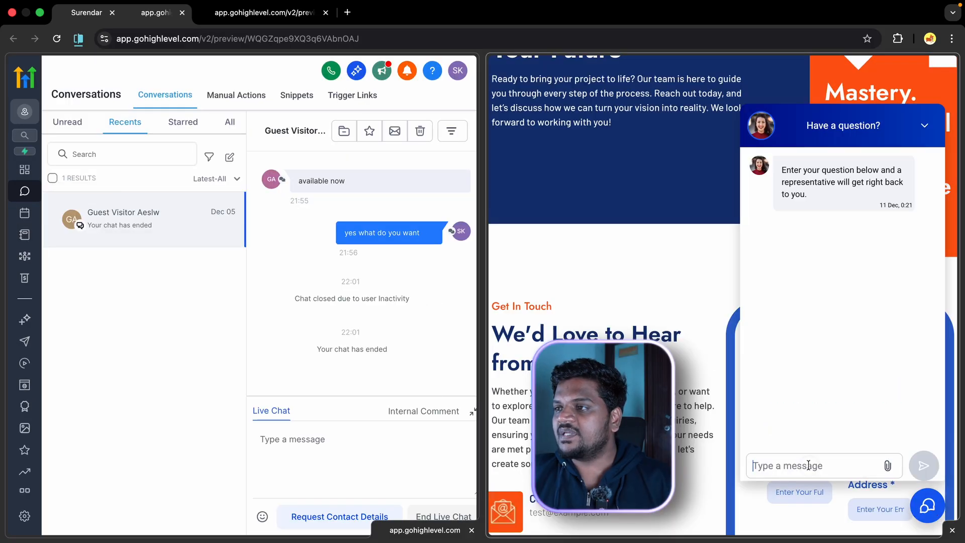
pyautogui.write('hey')
pyautogui.press('Return')
pyautogui.scroll(-2, 793, 462)
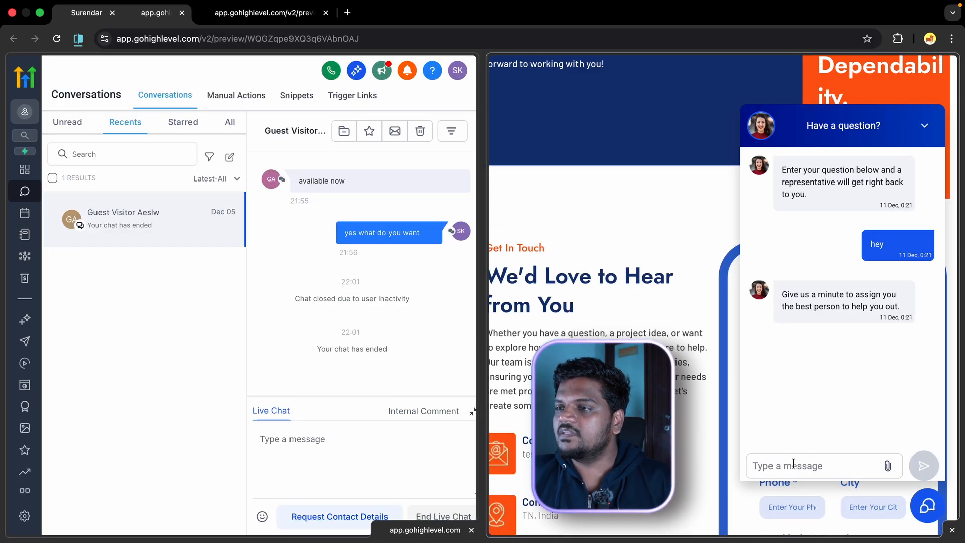
# Open the visitor's unread conversation and reply "hi, what is your good name" by live chat
pyautogui.click(67, 123)
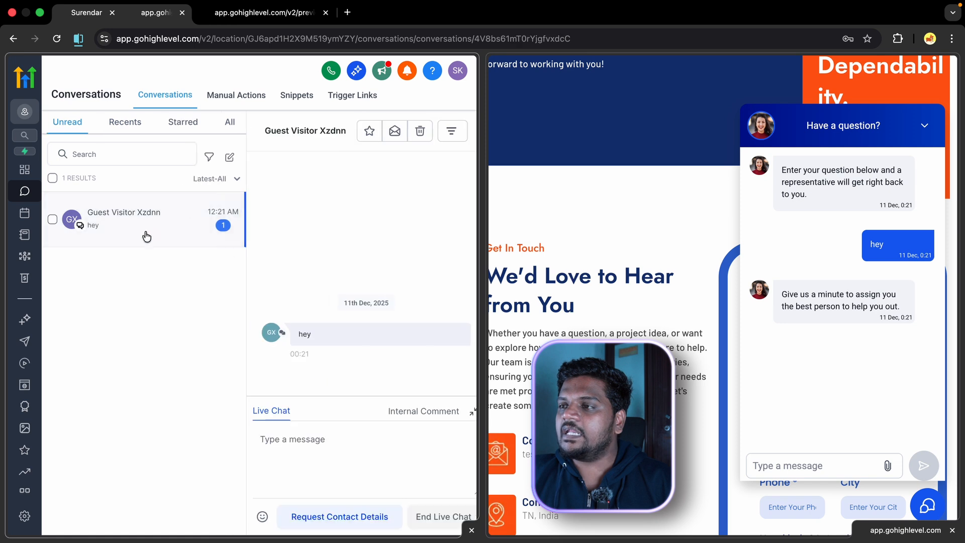
pyautogui.write('hi, what is you')
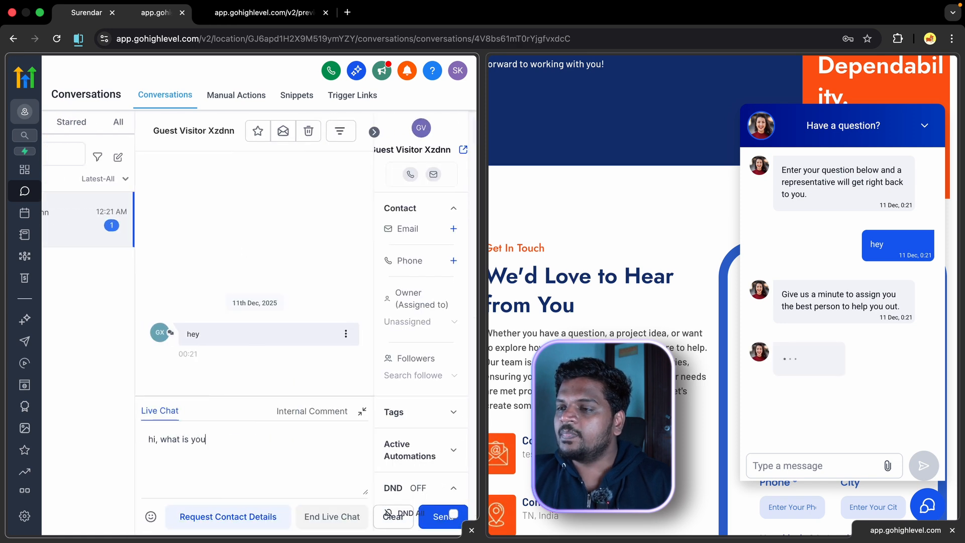
pyautogui.write('r good name')
pyautogui.press('Return')
pyautogui.click(805, 458)
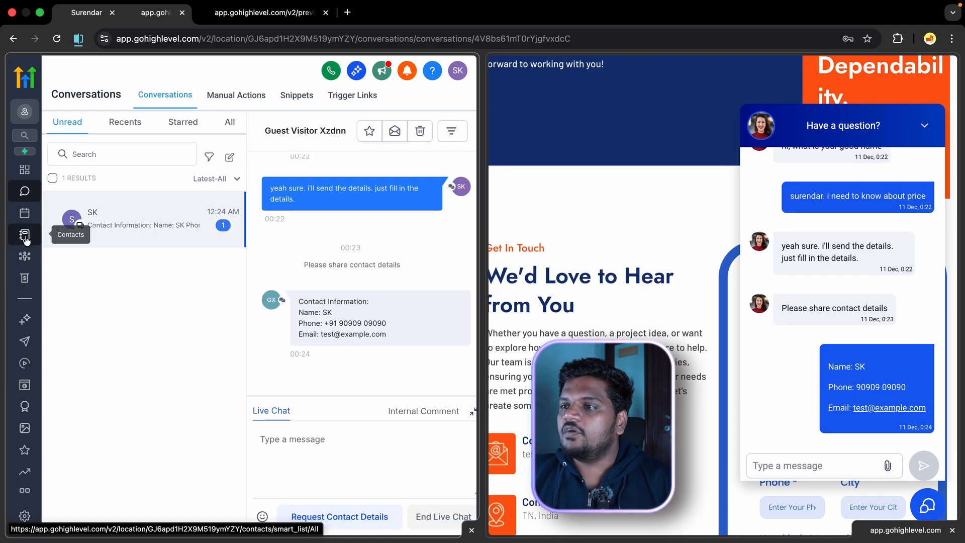
# Open the contacts list to check for the chat visitor's submitted contact details
pyautogui.click(25, 235)
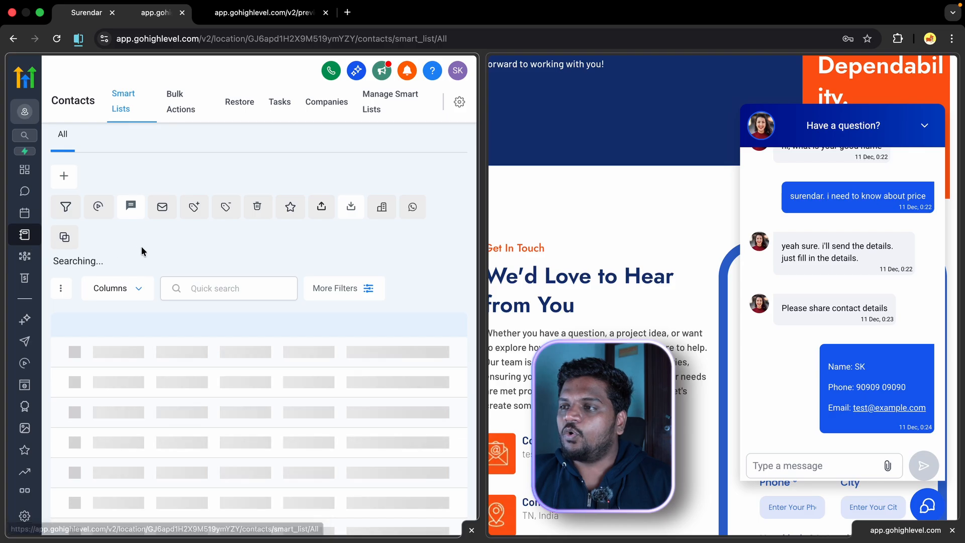
pyautogui.rightClick(78, 40)
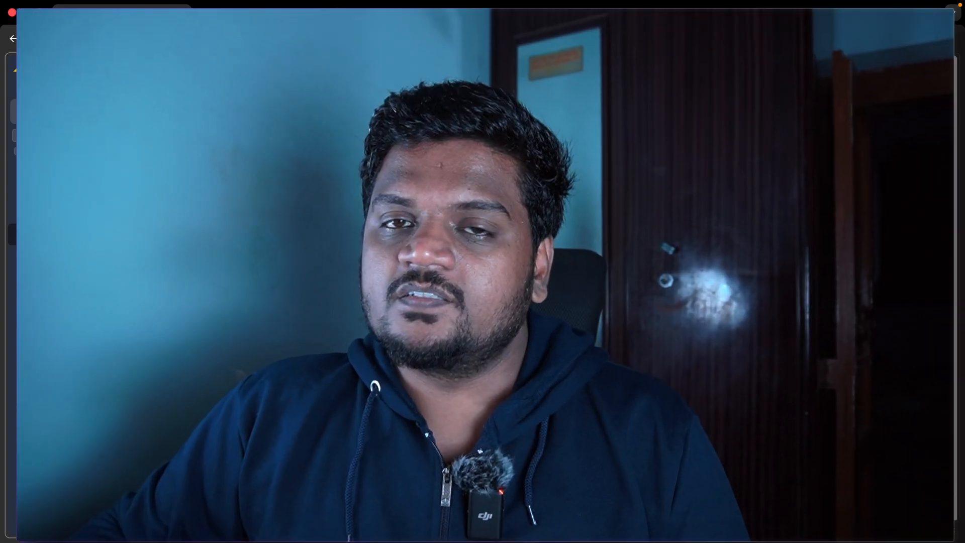